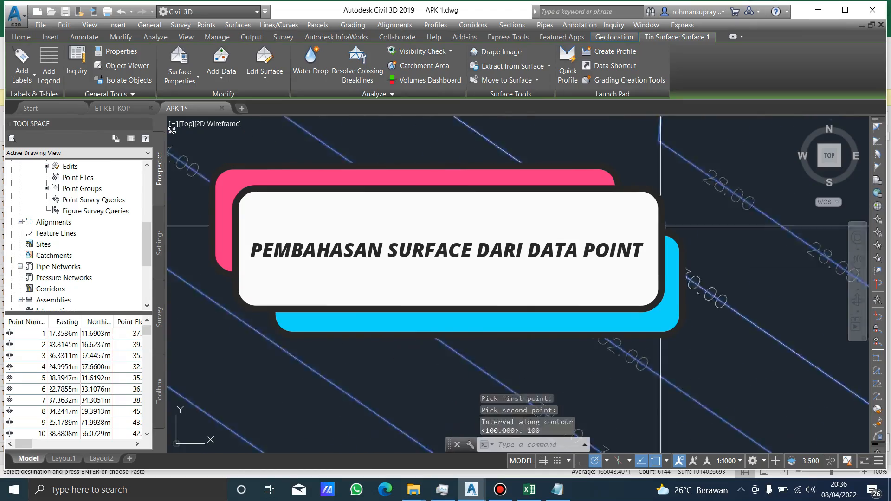
{"action": "left_click", "coordinate": [56, 192]}
{"action": "key", "text": "Escape"}
{"action": "scroll", "coordinate": [487, 241], "scroll_direction": "down", "scroll_amount": 5}
{"action": "scroll", "coordinate": [74, 232], "scroll_direction": "up", "scroll_amount": 5}
{"action": "right_click", "coordinate": [80, 278]}
{"action": "left_click", "coordinate": [487, 366]}
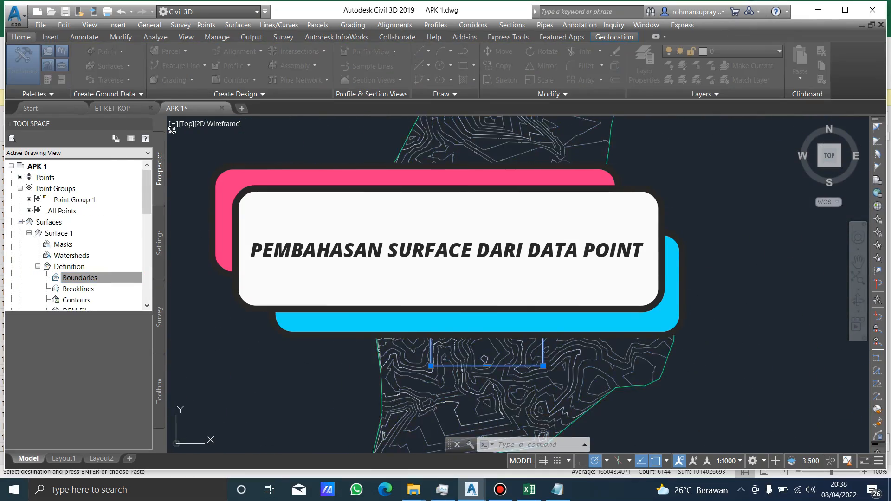
{"action": "scroll", "coordinate": [551, 199], "scroll_direction": "up", "scroll_amount": 5}
{"action": "left_click", "coordinate": [166, 149]}
{"action": "left_click", "coordinate": [410, 185]}
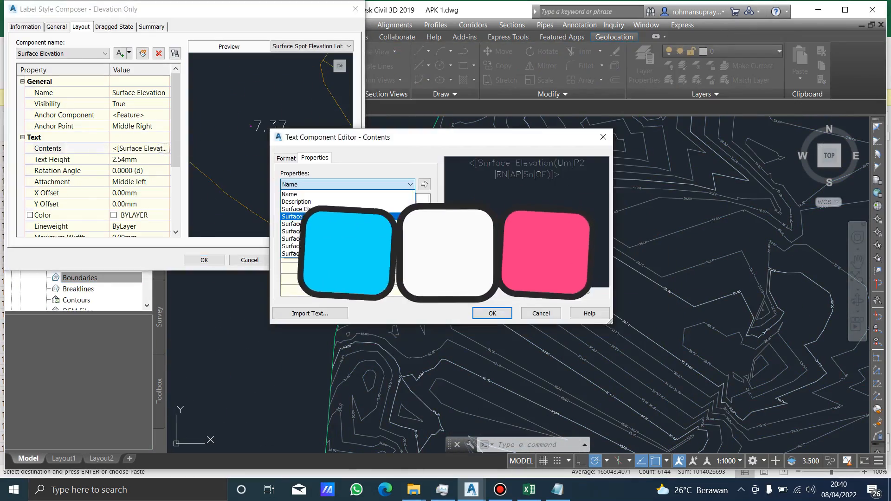
{"action": "left_click", "coordinate": [492, 313]}
{"action": "left_click", "coordinate": [139, 159]}
{"action": "type", "text": "1"}
{"action": "left_click", "coordinate": [143, 53]}
{"action": "left_click", "coordinate": [166, 148]}
{"action": "left_click", "coordinate": [492, 312]}
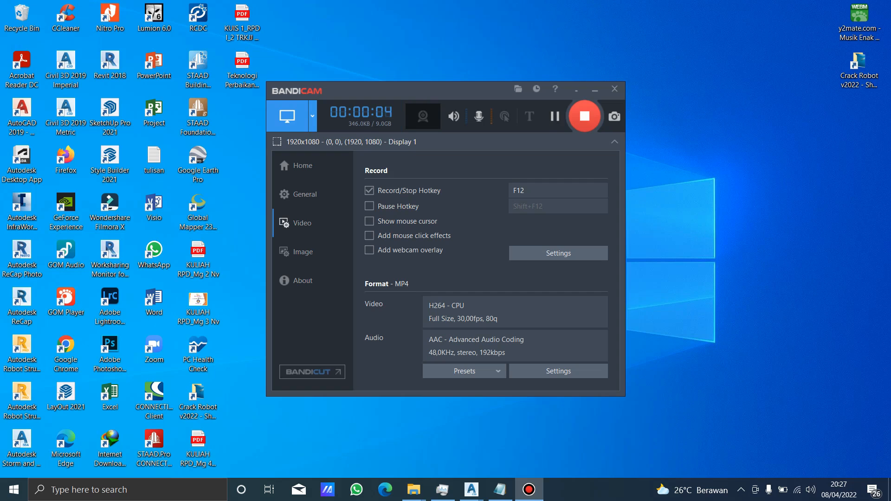
Minimize the screen recorder, refresh the desktop and switch to the APK 1 drawing in Civil 3D.
{"action": "left_click", "coordinate": [595, 89]}
{"action": "right_click", "coordinate": [585, 60]}
{"action": "left_click", "coordinate": [613, 112]}
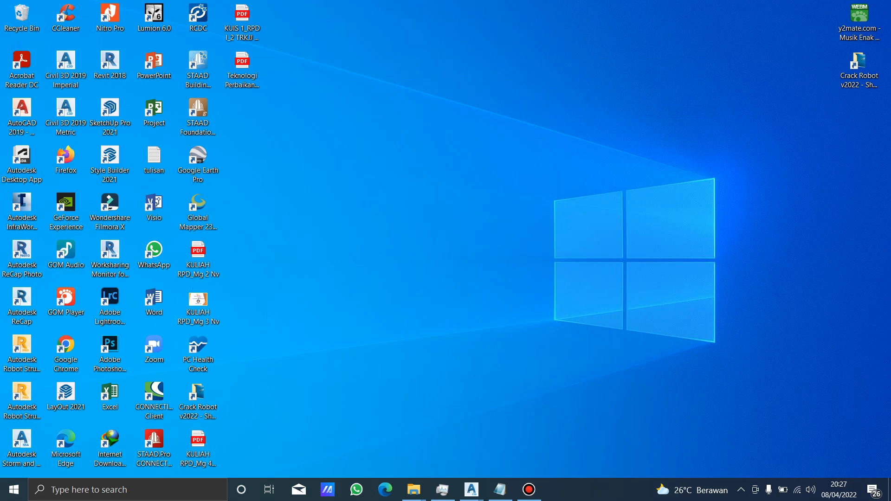
{"action": "mouse_move", "coordinate": [471, 490]}
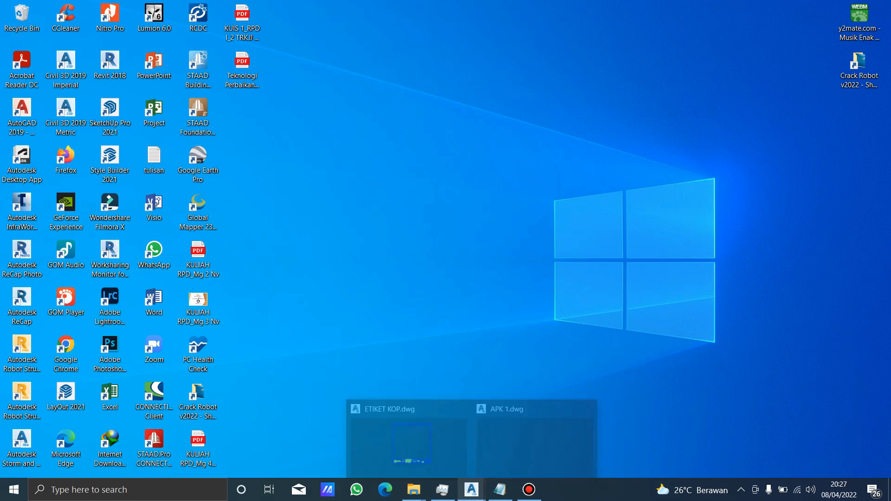
{"action": "left_click", "coordinate": [534, 441]}
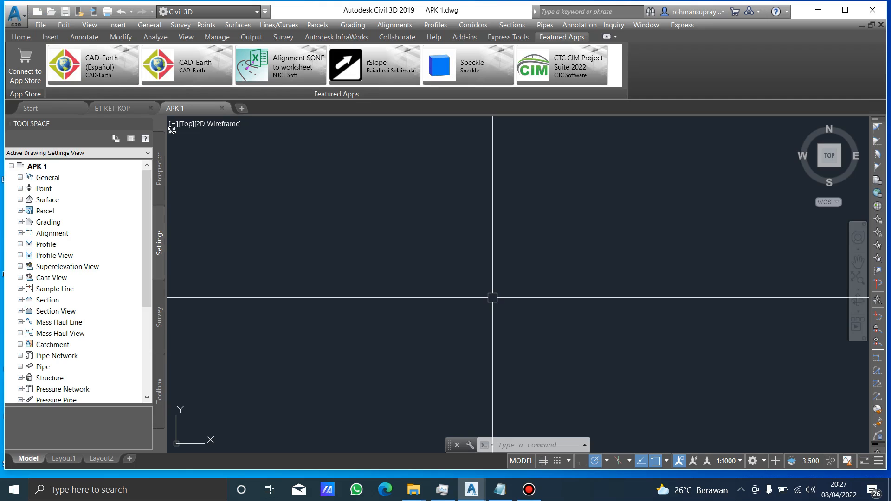
Switch to the VIDEO 1 folder in File Explorer and open the DATA POINT 1 Excel worksheet.
{"action": "mouse_move", "coordinate": [414, 490]}
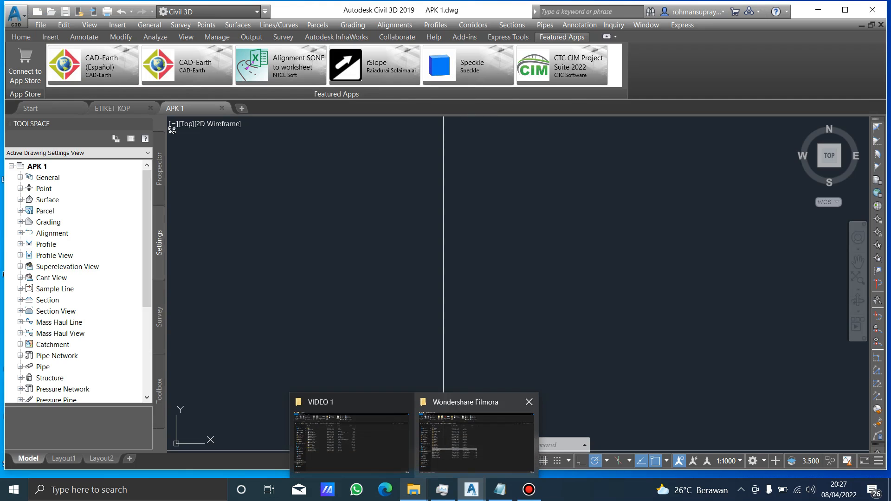
{"action": "mouse_move", "coordinate": [477, 441]}
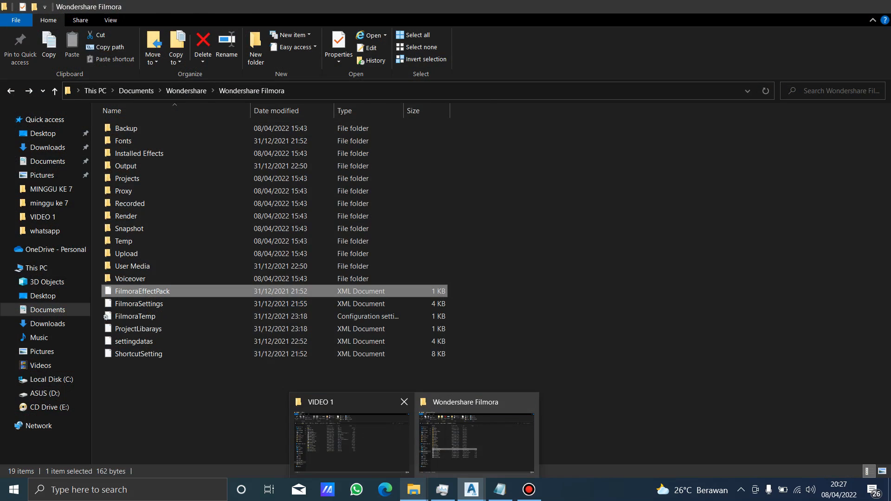
{"action": "mouse_move", "coordinate": [351, 441]}
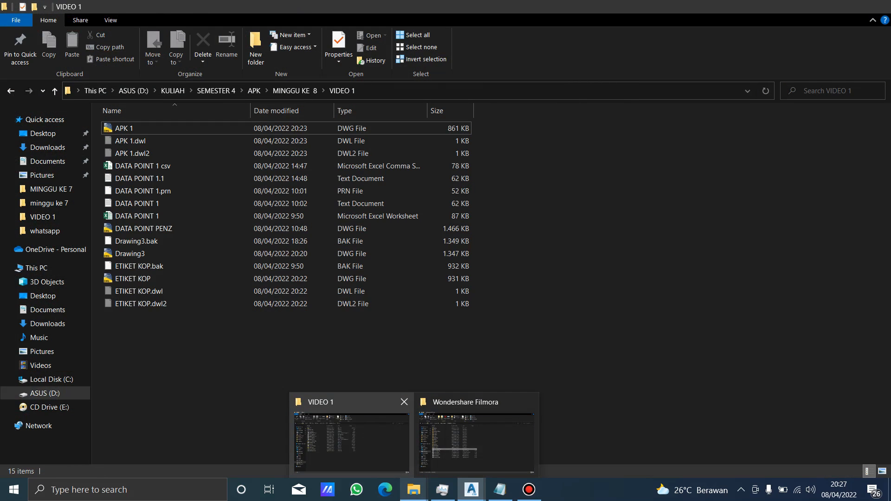
{"action": "left_click", "coordinate": [352, 441]}
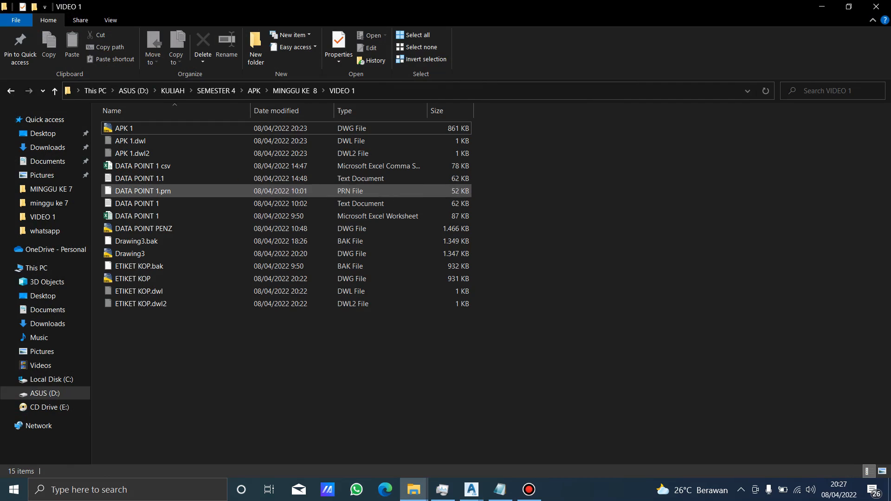
{"action": "left_click", "coordinate": [185, 216]}
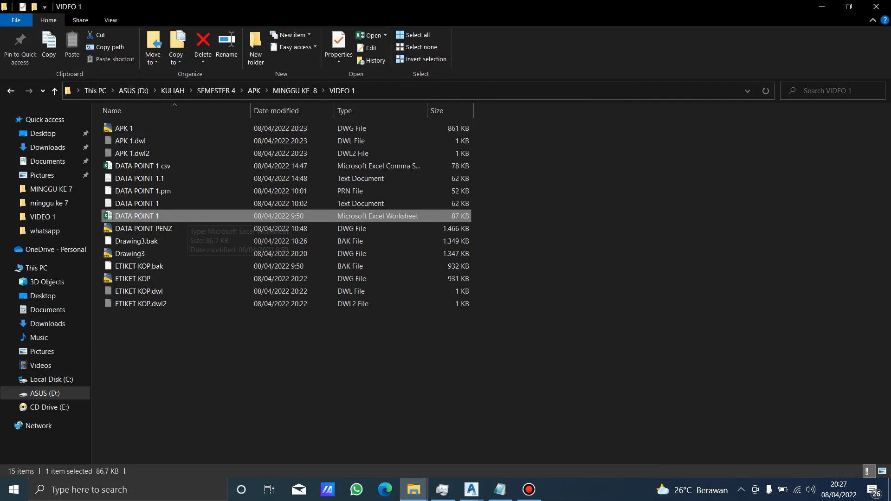
{"action": "key", "text": "Return"}
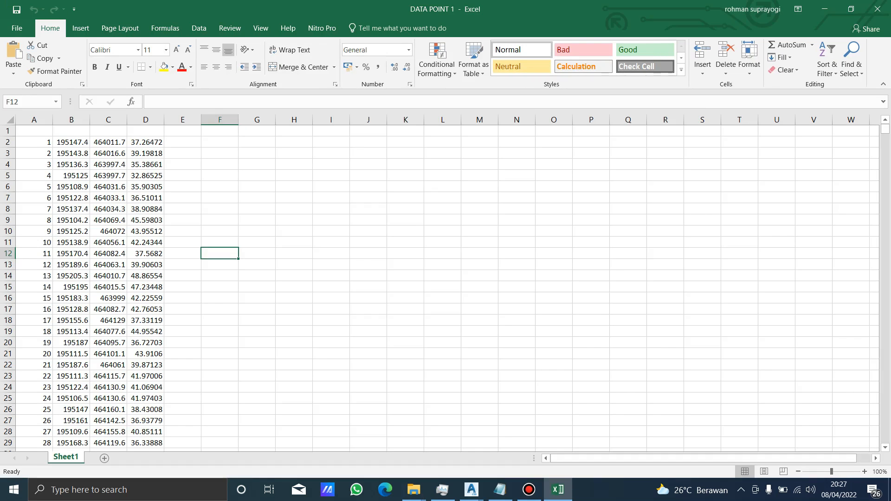
Look through the rows of the survey point table on Sheet1.
{"action": "left_click", "coordinate": [443, 209]}
{"action": "scroll", "coordinate": [442, 208], "scroll_direction": "down", "scroll_amount": 20}
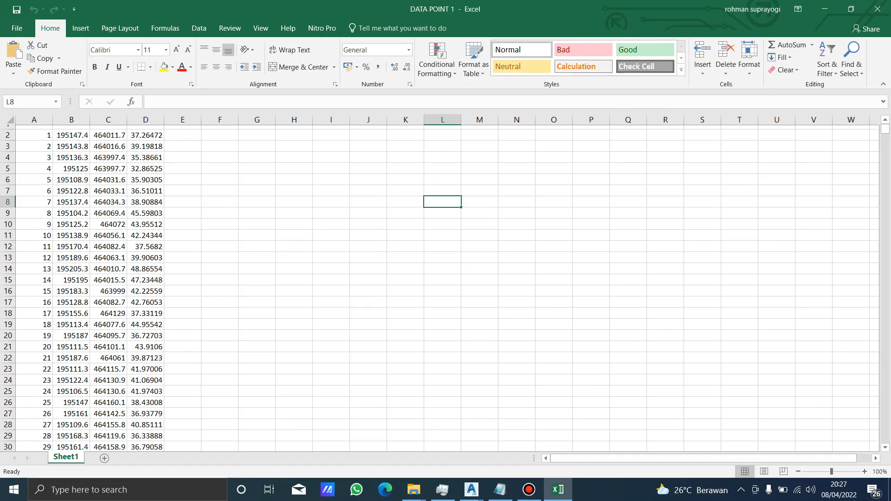
{"action": "scroll", "coordinate": [442, 283], "scroll_direction": "down", "scroll_amount": 12}
{"action": "scroll", "coordinate": [442, 283], "scroll_direction": "up", "scroll_amount": 7}
{"action": "scroll", "coordinate": [443, 284], "scroll_direction": "up", "scroll_amount": 11}
{"action": "scroll", "coordinate": [442, 283], "scroll_direction": "up", "scroll_amount": 20}
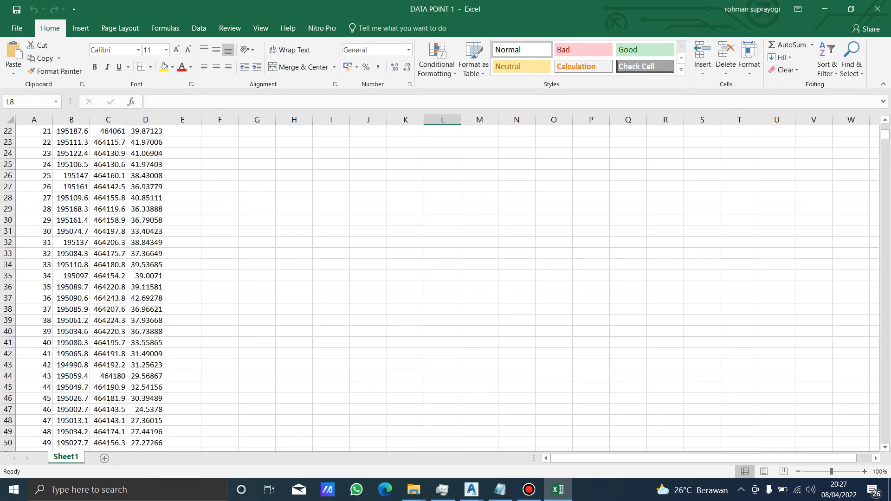
{"action": "left_click", "coordinate": [219, 187]}
{"action": "left_click", "coordinate": [294, 231]}
{"action": "left_click", "coordinate": [257, 254]}
Examine the first points' values and the point numbers in column A.
{"action": "left_click", "coordinate": [108, 142]}
{"action": "left_click", "coordinate": [71, 142]}
{"action": "left_click", "coordinate": [108, 142]}
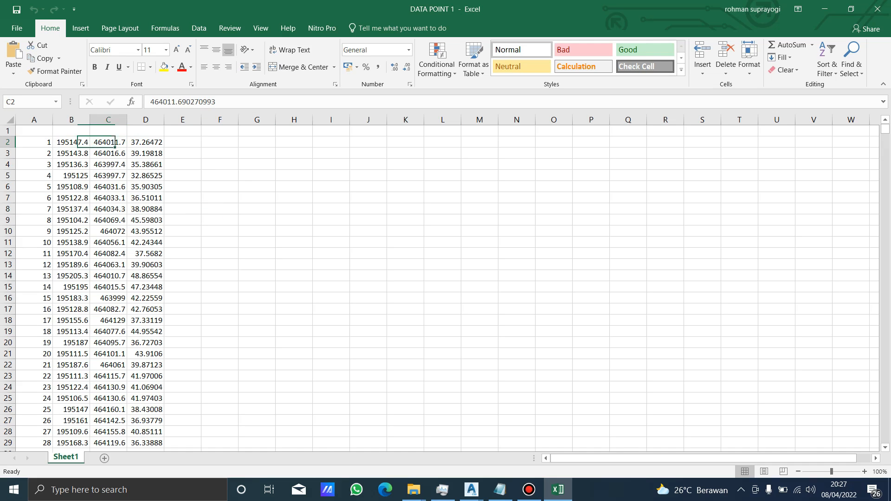
{"action": "left_click", "coordinate": [145, 153]}
{"action": "left_click", "coordinate": [33, 142]}
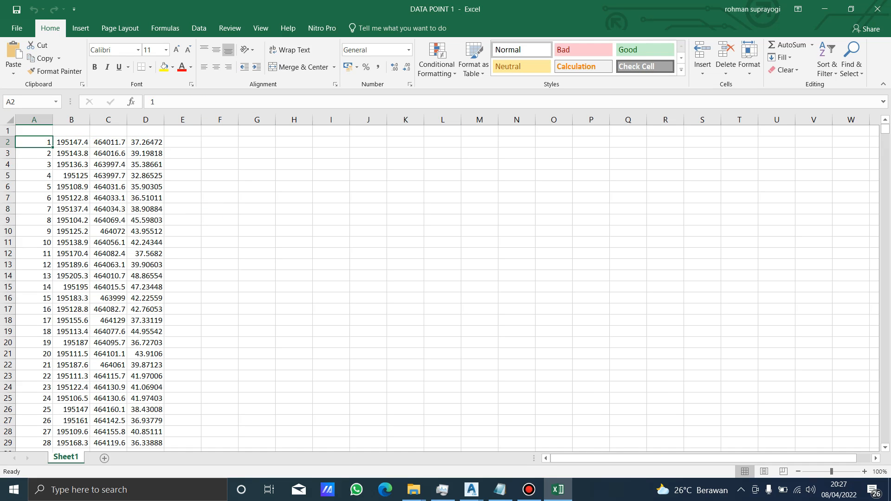
{"action": "left_click", "coordinate": [34, 131]}
{"action": "left_click", "coordinate": [34, 142]}
{"action": "left_click", "coordinate": [34, 154]}
{"action": "left_click", "coordinate": [34, 176]}
{"action": "left_click", "coordinate": [34, 209]}
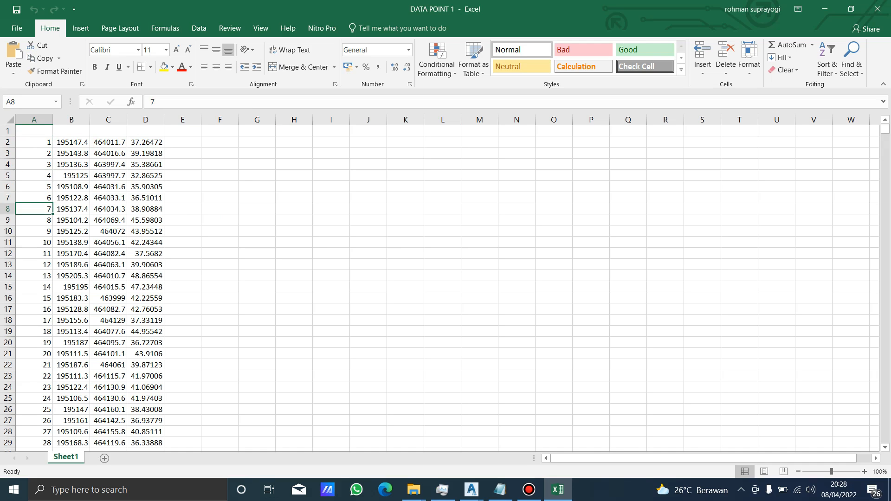
Examine the coordinate values in columns B and C and the elevations in column D.
{"action": "left_click", "coordinate": [71, 131]}
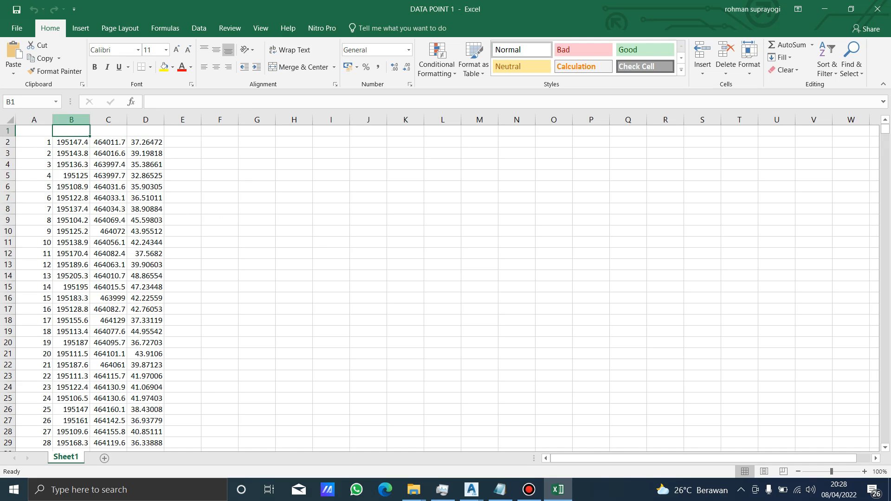
{"action": "left_click", "coordinate": [71, 119]}
{"action": "left_click", "coordinate": [71, 131]}
{"action": "left_click", "coordinate": [108, 130]}
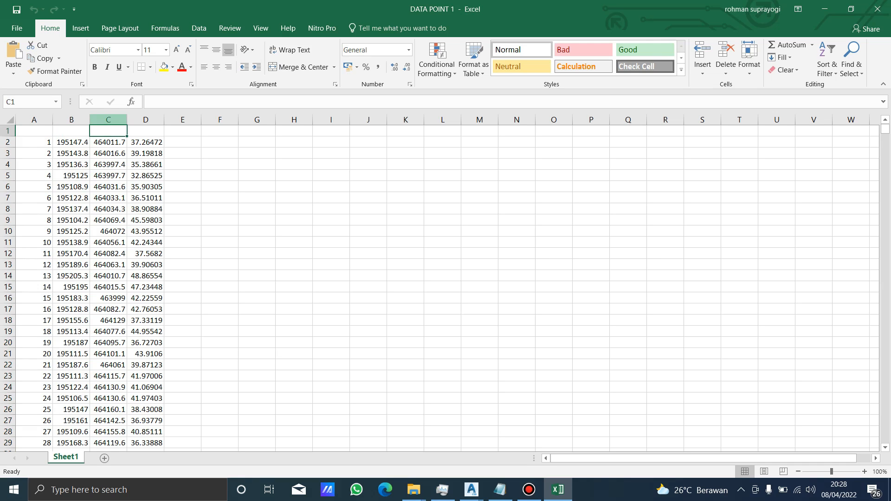
{"action": "left_click", "coordinate": [108, 120]}
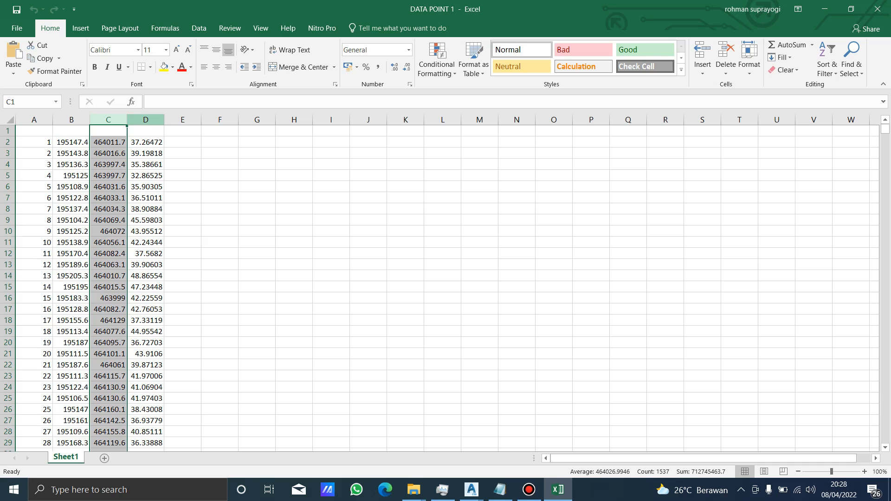
{"action": "left_click", "coordinate": [146, 119]}
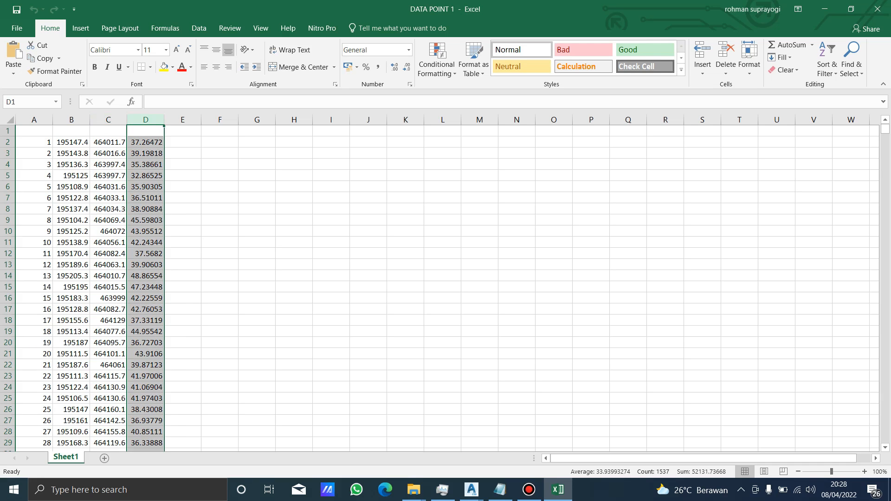
{"action": "left_click", "coordinate": [220, 143]}
{"action": "left_click", "coordinate": [146, 142]}
Find the blank row 104 between points 102 and 103, and delete it.
{"action": "scroll", "coordinate": [146, 142], "scroll_direction": "down", "scroll_amount": 20}
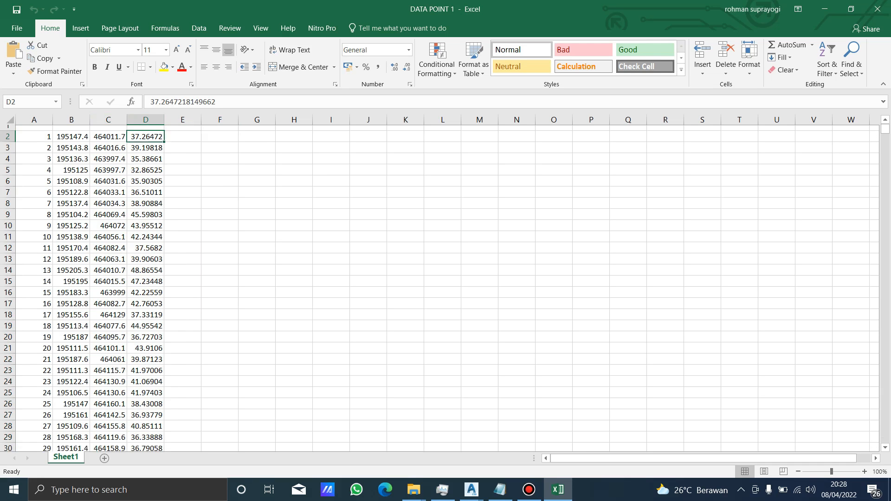
{"action": "scroll", "coordinate": [146, 142], "scroll_direction": "down", "scroll_amount": 8}
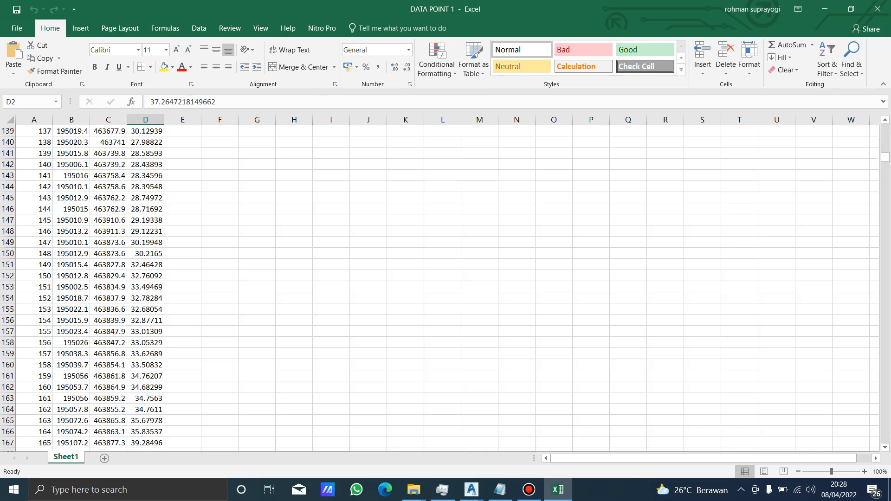
{"action": "scroll", "coordinate": [146, 142], "scroll_direction": "up", "scroll_amount": 16}
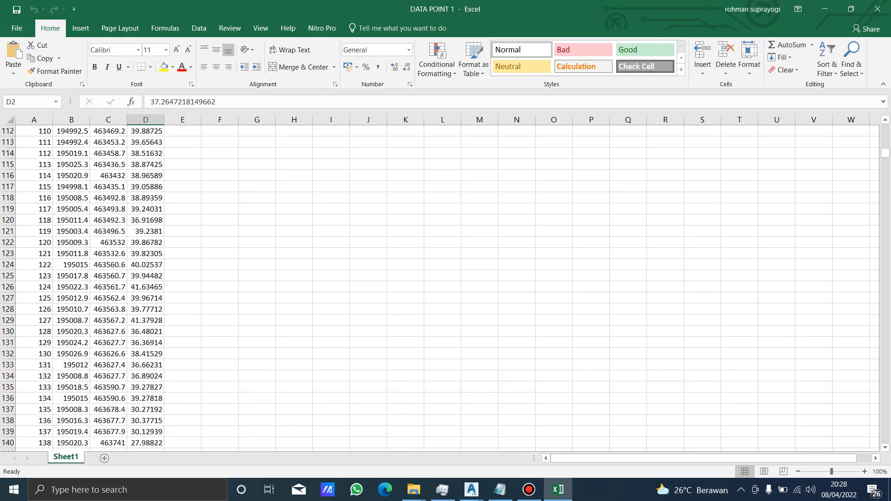
{"action": "scroll", "coordinate": [146, 142], "scroll_direction": "down", "scroll_amount": 2}
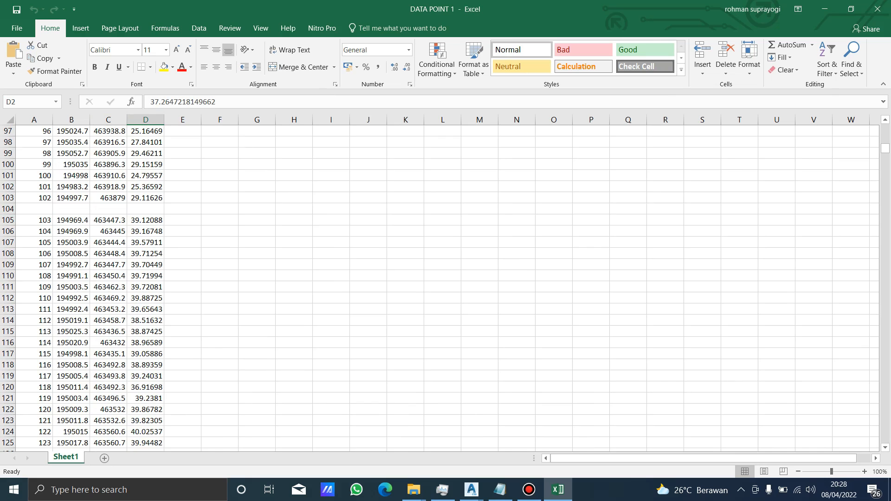
{"action": "right_click", "coordinate": [7, 209]}
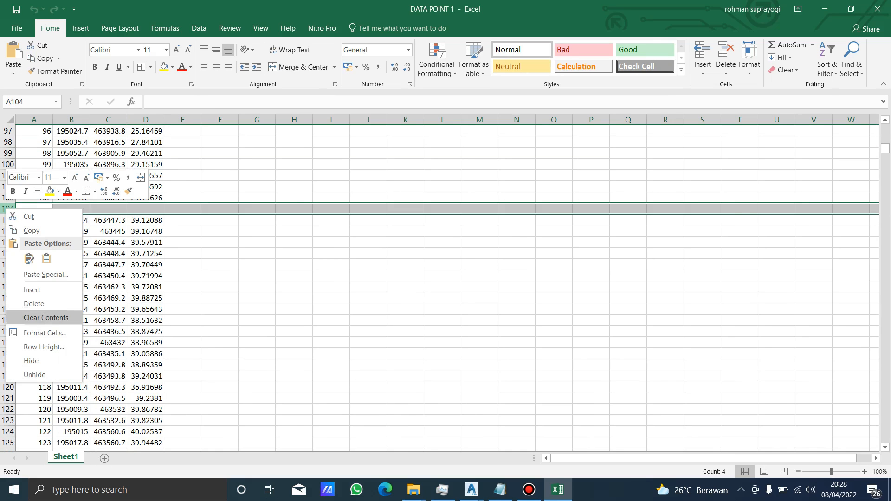
{"action": "left_click", "coordinate": [28, 304]}
{"action": "left_click", "coordinate": [295, 266]}
{"action": "scroll", "coordinate": [295, 265], "scroll_direction": "up", "scroll_amount": 20}
{"action": "left_click", "coordinate": [220, 187]}
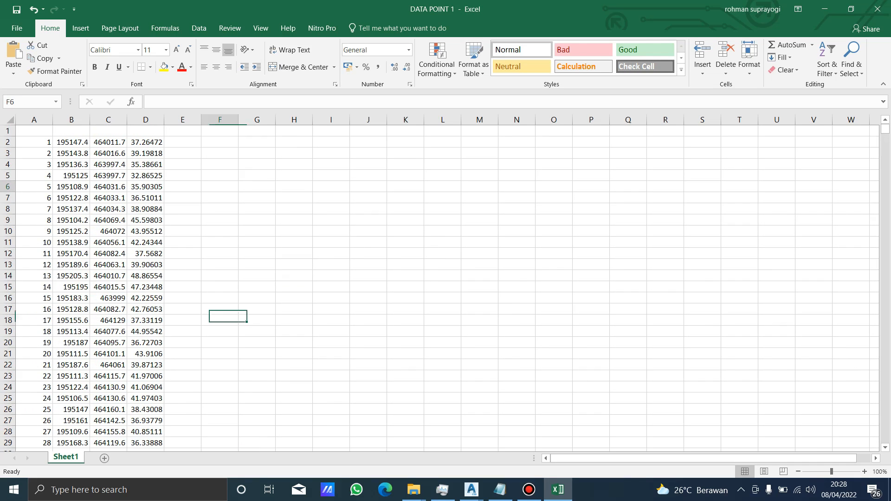
Save the workbook in the VIDEO 1 folder as a CSV (Comma delimited) file named DATA POINT 11.
{"action": "left_click", "coordinate": [18, 29]}
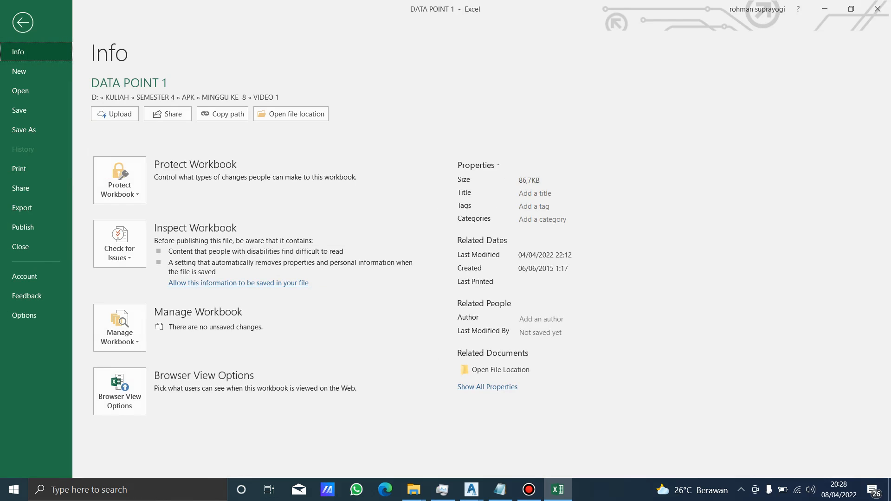
{"action": "left_click", "coordinate": [24, 130]}
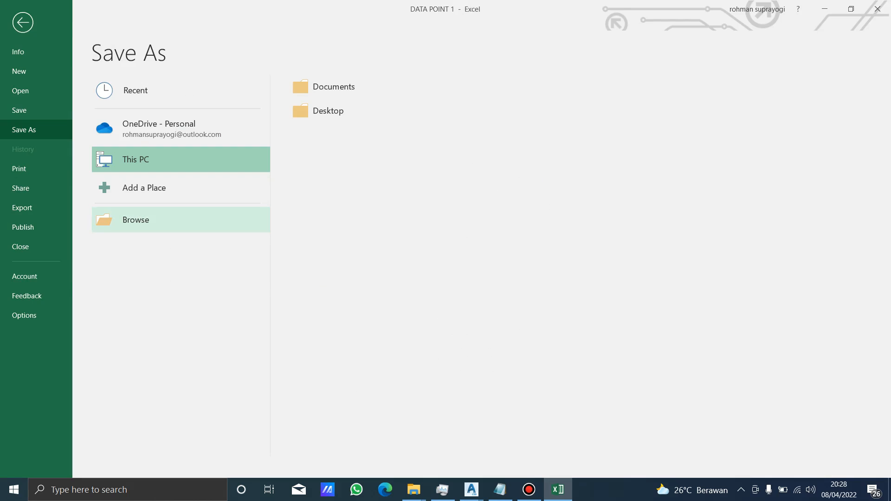
{"action": "left_click", "coordinate": [136, 220]}
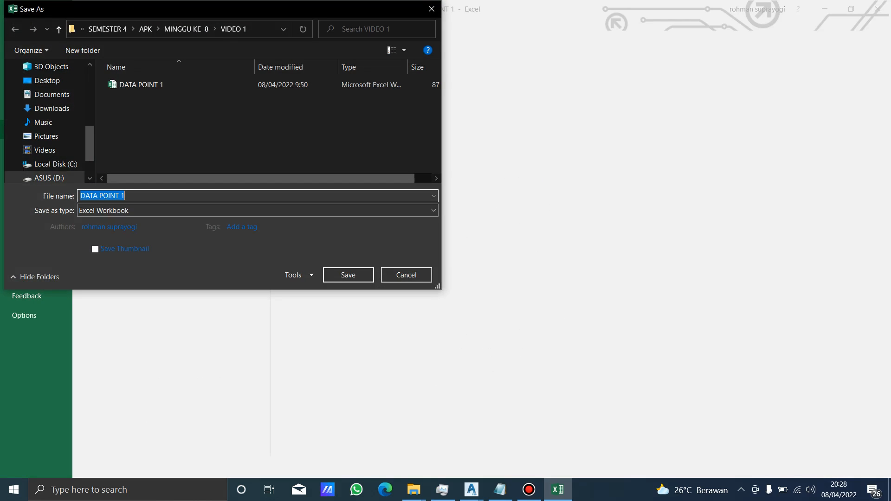
{"action": "left_click", "coordinate": [257, 211]}
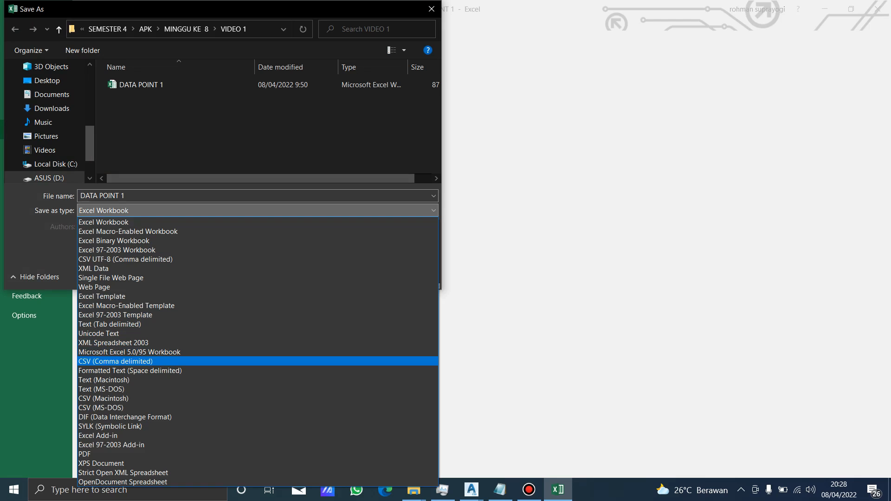
{"action": "key", "text": "Return"}
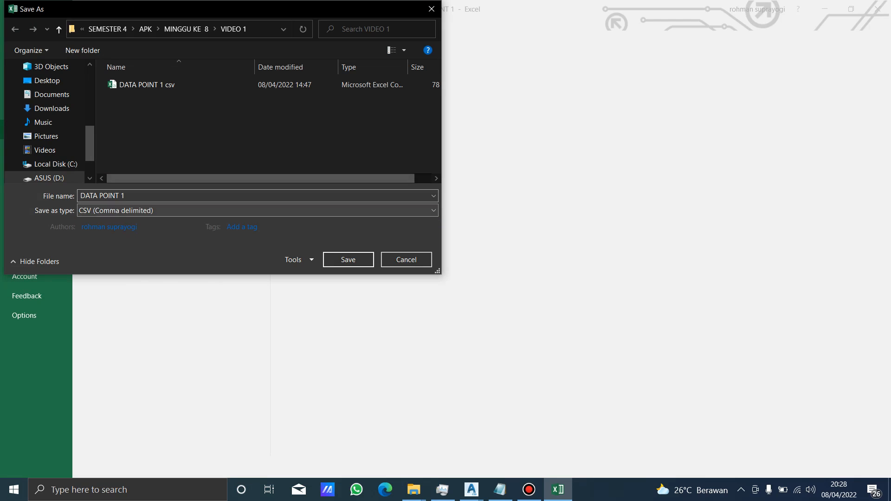
{"action": "double_click", "coordinate": [123, 196]}
{"action": "key", "text": "BackSpace"}
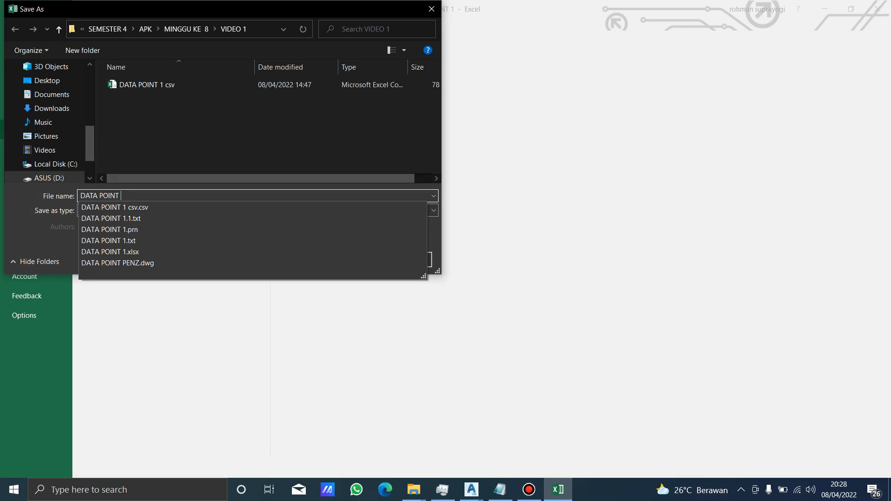
{"action": "type", "text": "11"}
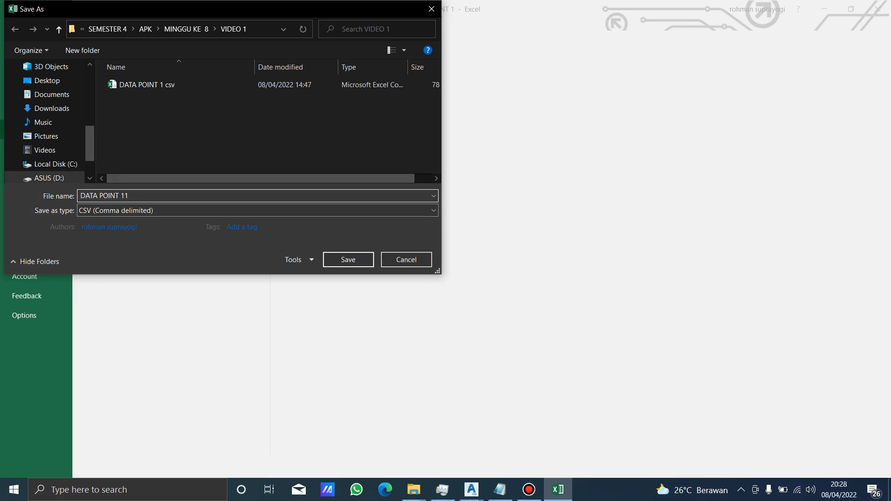
{"action": "key", "text": "Return"}
{"action": "left_click", "coordinate": [331, 204]}
{"action": "left_click", "coordinate": [257, 226]}
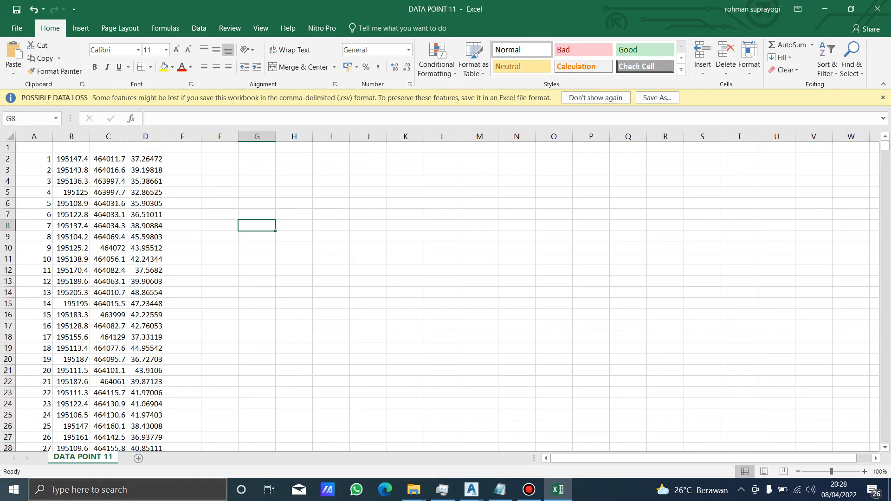
Close the previously opened Notepad document and start a new blank one in Notepad.
{"action": "left_click", "coordinate": [500, 490]}
{"action": "left_click", "coordinate": [805, 36]}
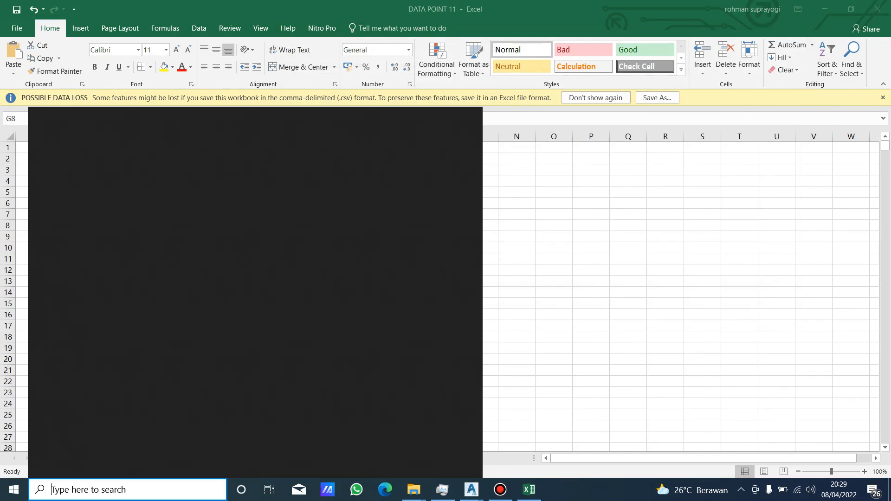
{"action": "left_click", "coordinate": [117, 490]}
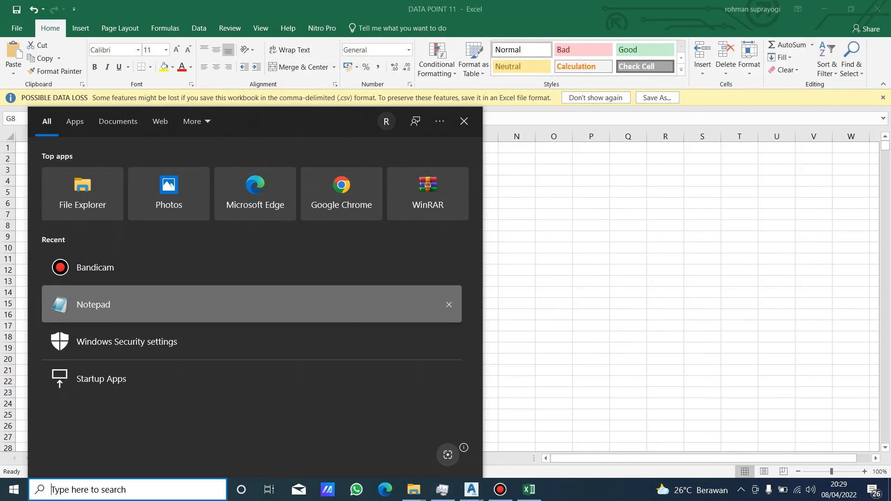
{"action": "left_click", "coordinate": [93, 305]}
Copy all the point data from the DATA POINT 11 sheet in Excel and paste it into the blank Notepad document.
{"action": "left_click", "coordinate": [71, 170]}
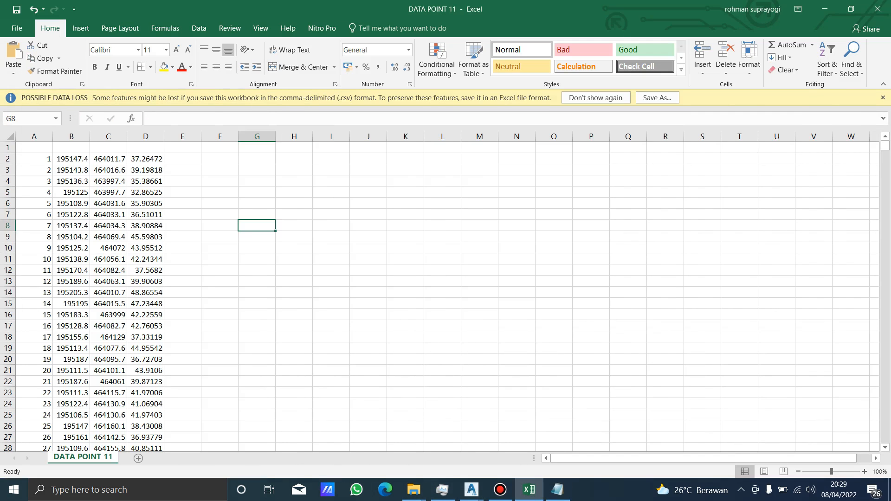
{"action": "left_click", "coordinate": [71, 169]}
{"action": "left_click", "coordinate": [71, 159]}
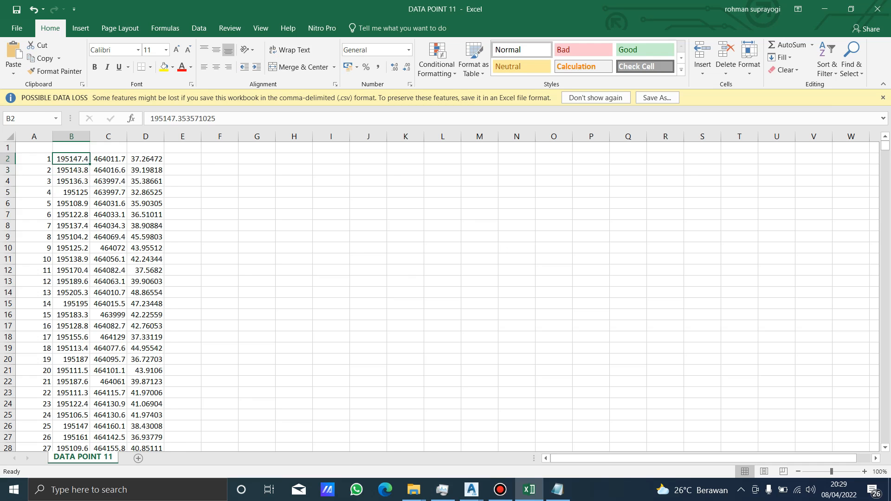
{"action": "key", "text": "ctrl+a"}
{"action": "key", "text": "ctrl+c"}
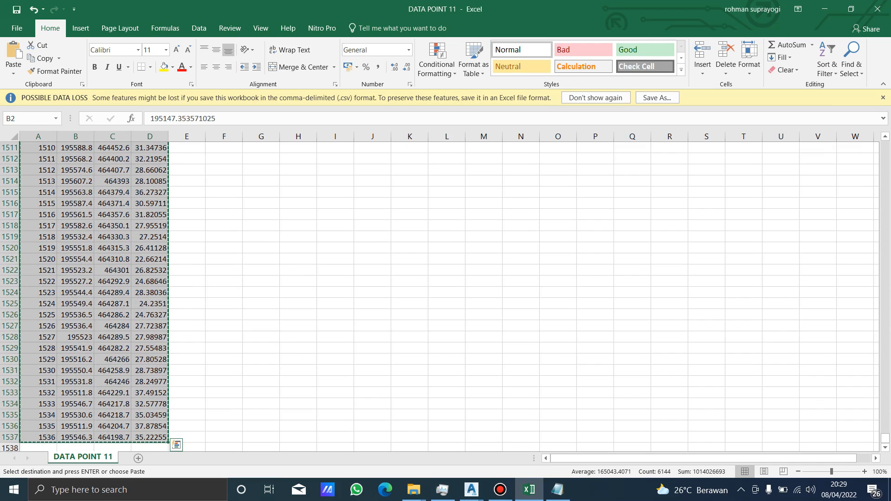
{"action": "key", "text": "alt+Tab"}
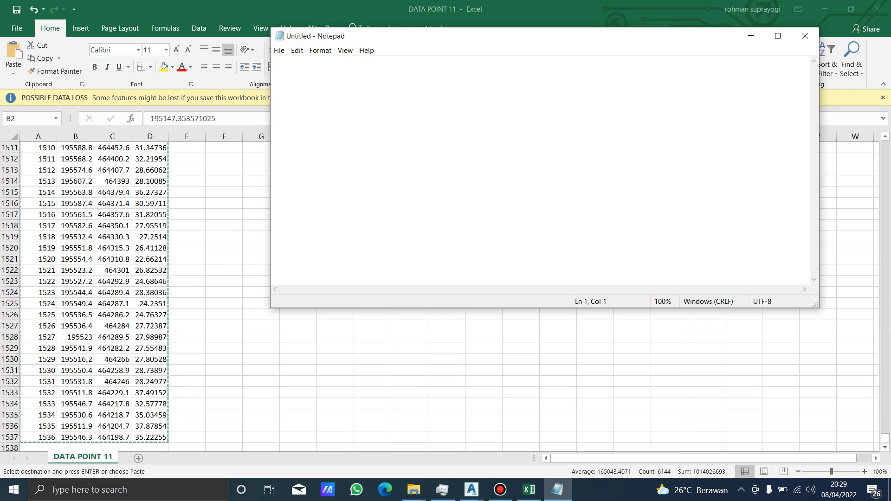
{"action": "key", "text": "ctrl+v"}
{"action": "scroll", "coordinate": [543, 172], "scroll_direction": "up", "scroll_amount": 20}
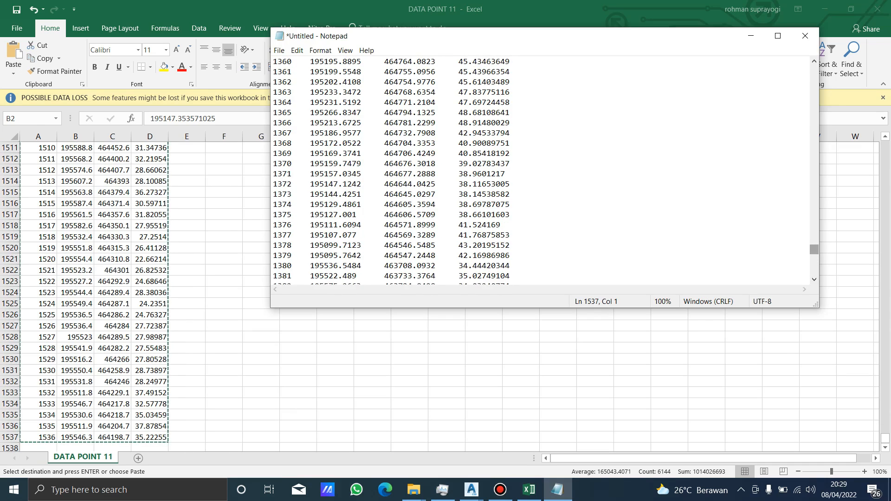
{"action": "scroll", "coordinate": [543, 172], "scroll_direction": "up", "scroll_amount": 20}
{"action": "left_click", "coordinate": [279, 51]}
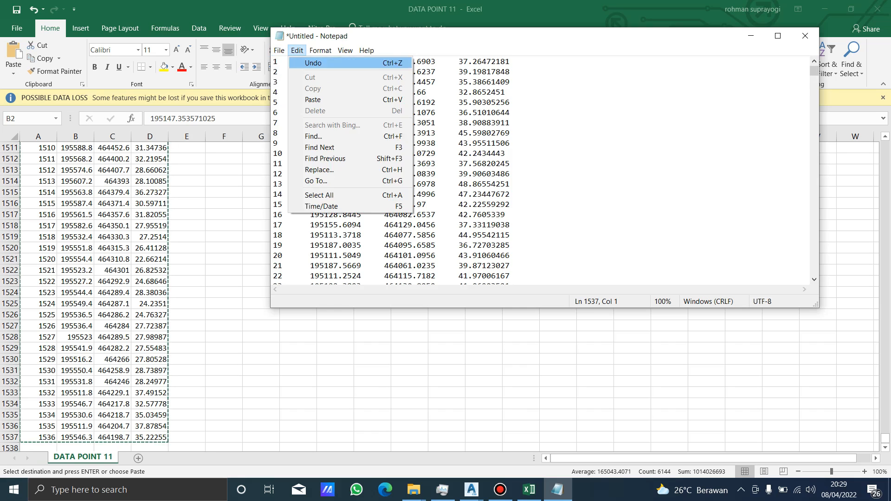
{"action": "key", "text": "Return"}
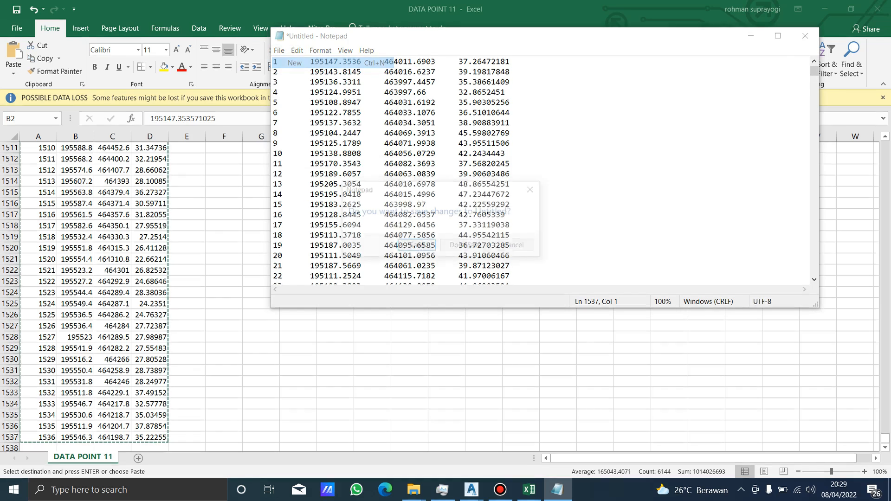
{"action": "key", "text": "Escape"}
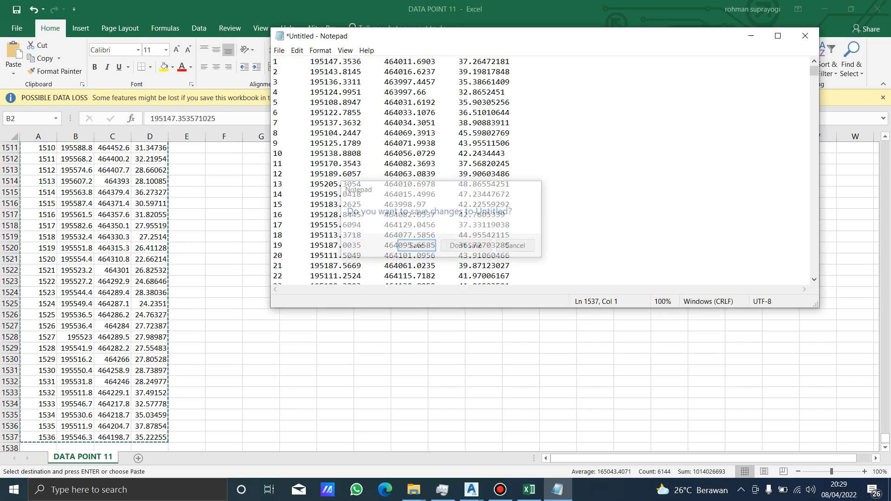
Save the pasted points in the VIDEO 1 folder as a text document named DATA POINT 2.
{"action": "key", "text": "alt+f"}
{"action": "key", "text": "Down"}
{"action": "key", "text": "Down"}
{"action": "key", "text": "Down"}
{"action": "key", "text": "Down"}
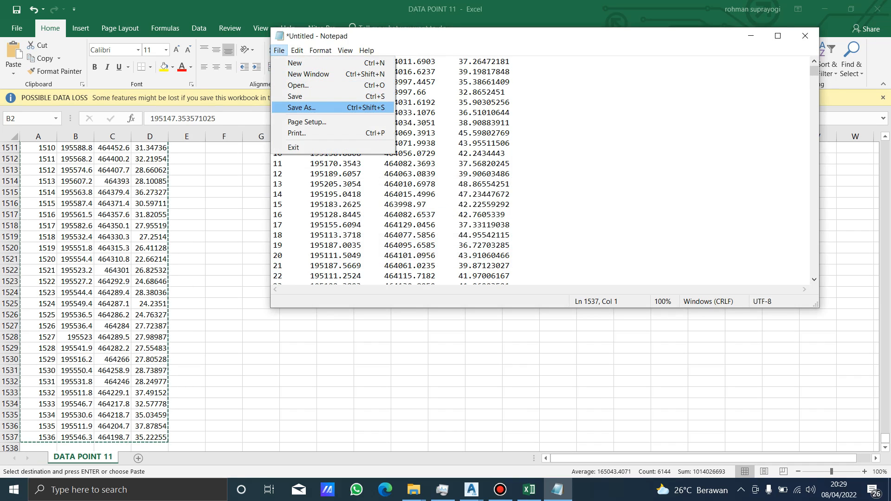
{"action": "key", "text": "Return"}
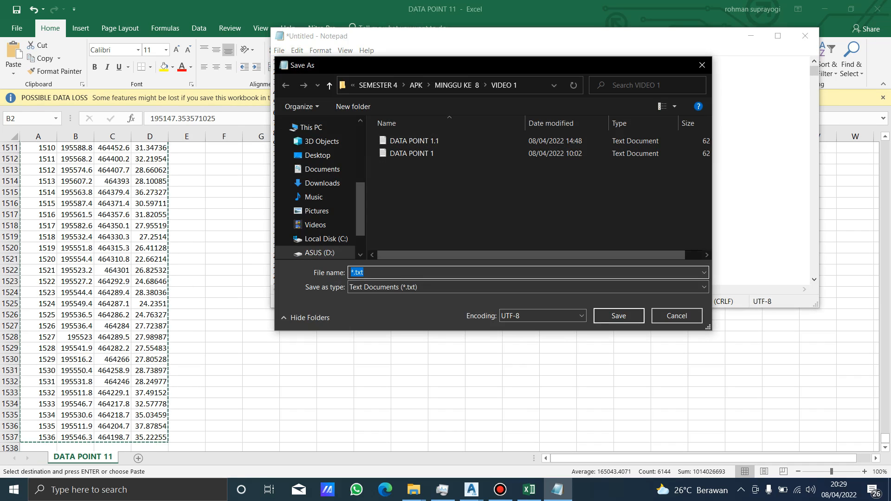
{"action": "left_click", "coordinate": [432, 153]}
{"action": "double_click", "coordinate": [393, 273]}
{"action": "type", "text": "2"}
{"action": "key", "text": "Return"}
Switch to the APK 1 drawing in Civil 3D and show the Home set of ground data and design tools.
{"action": "left_click", "coordinate": [471, 490]}
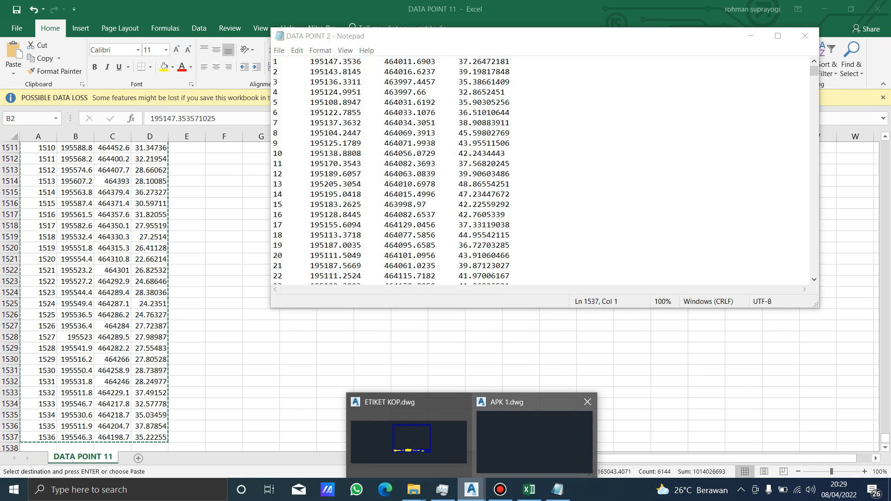
{"action": "left_click", "coordinate": [534, 436]}
{"action": "left_click", "coordinate": [313, 178]}
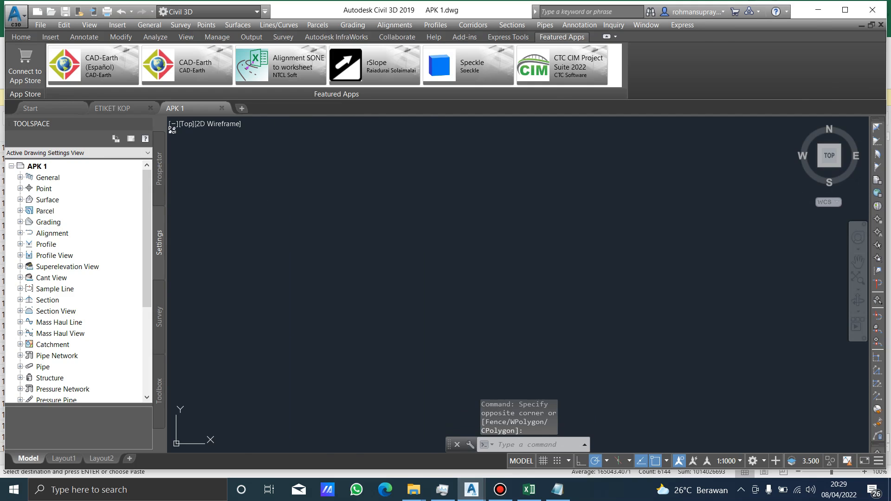
{"action": "left_click", "coordinate": [21, 37]}
{"action": "left_click", "coordinate": [483, 252]}
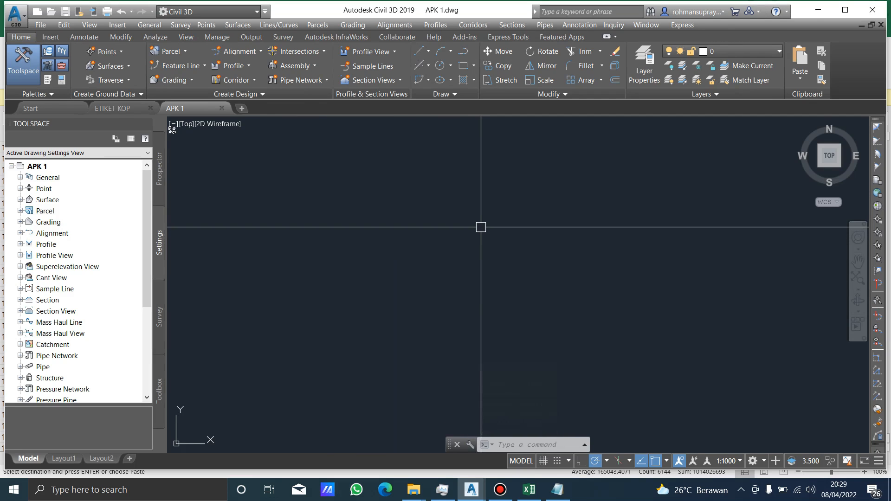
{"action": "left_click", "coordinate": [321, 189]}
{"action": "left_click", "coordinate": [359, 214]}
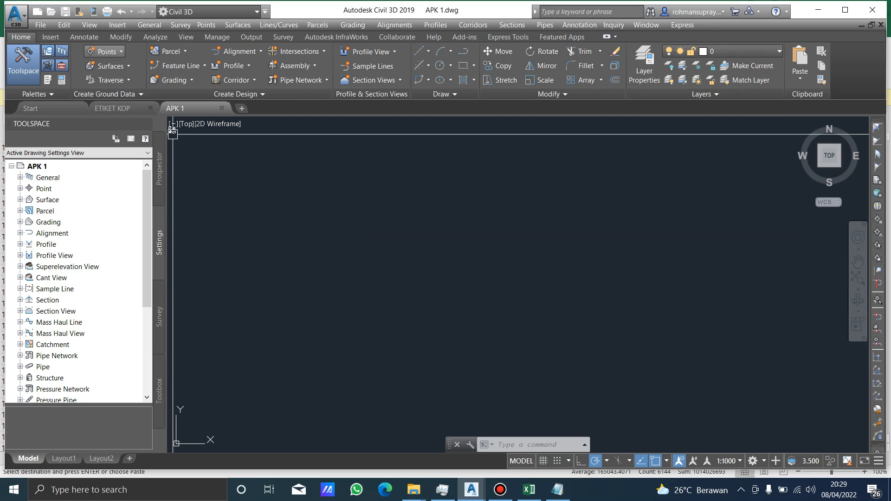
{"action": "left_click", "coordinate": [106, 51]}
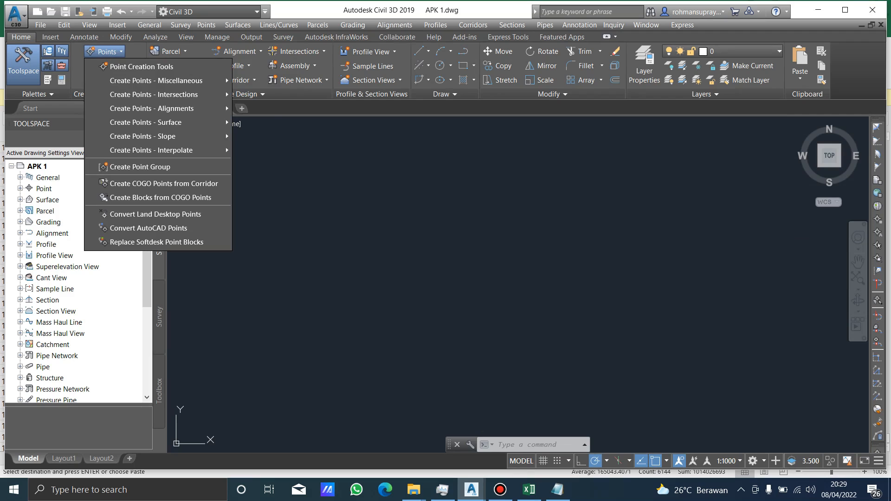
{"action": "left_click", "coordinate": [195, 166]}
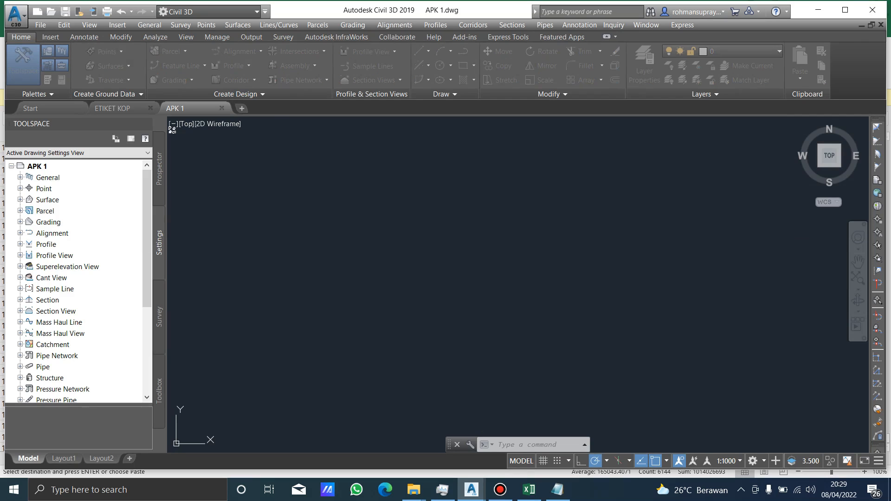
{"action": "key", "text": "Return"}
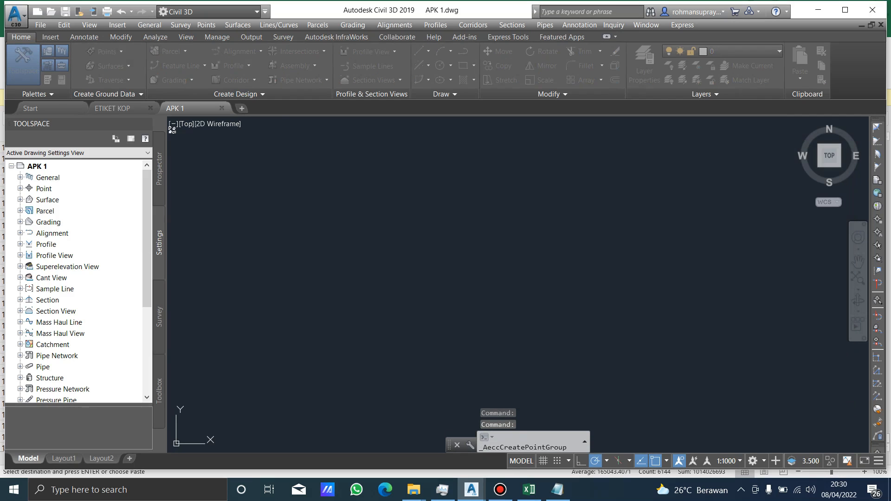
{"action": "left_click", "coordinate": [250, 183]}
{"action": "right_click", "coordinate": [58, 167]}
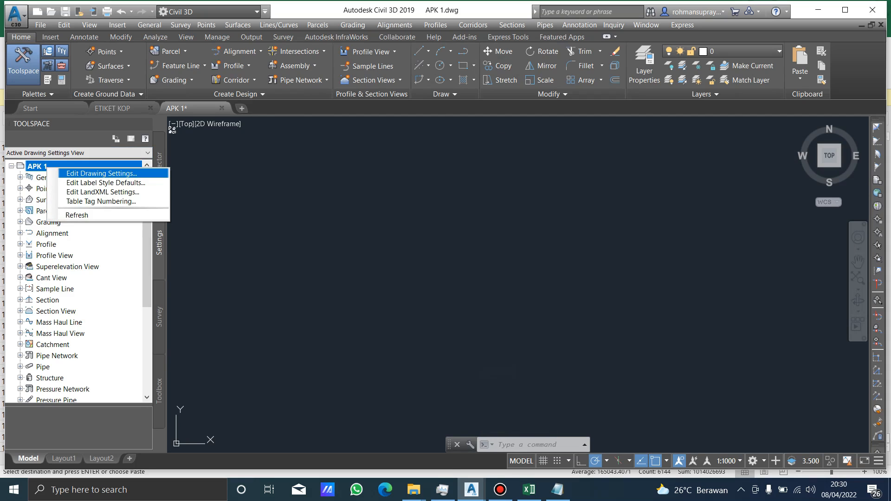
{"action": "key", "text": "Return"}
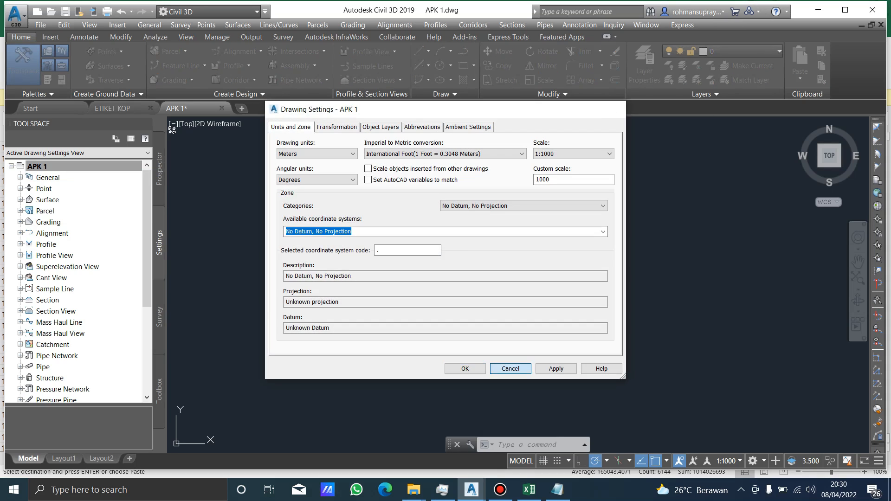
{"action": "key", "text": "Return"}
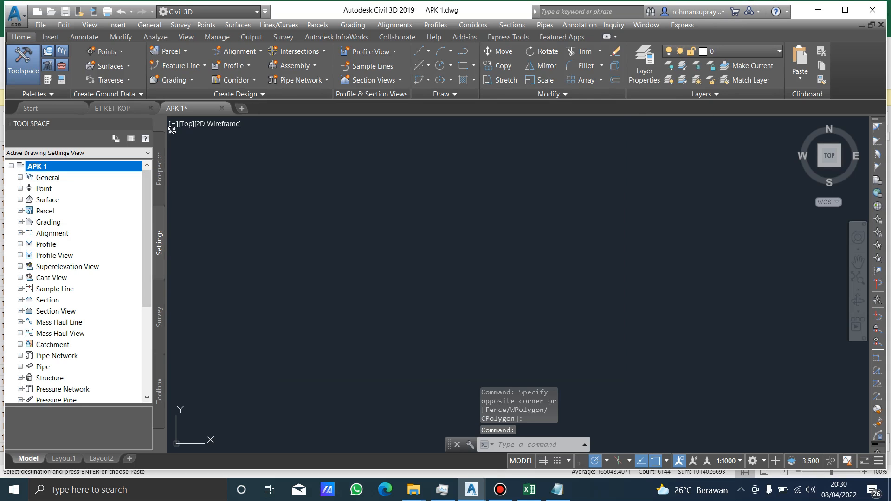
In the APK 1 drawing settings, set the zone category to UTM, WGS84 Datum.
{"action": "right_click", "coordinate": [89, 168]}
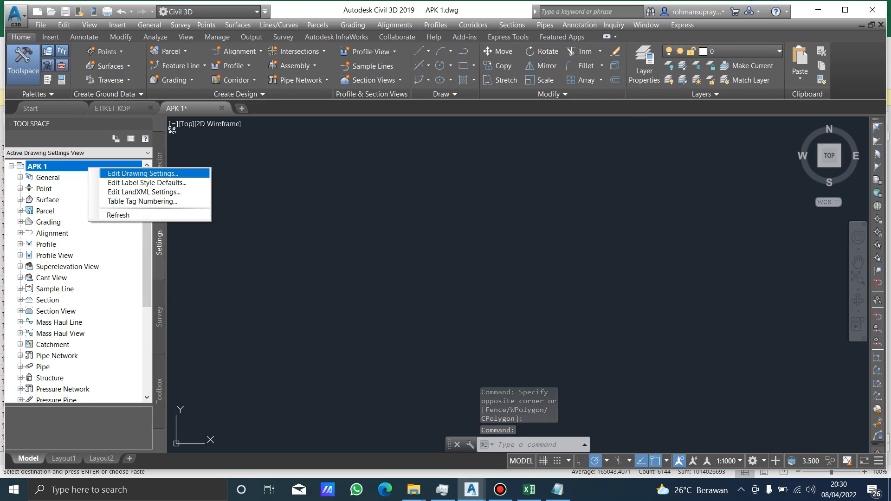
{"action": "key", "text": "Return"}
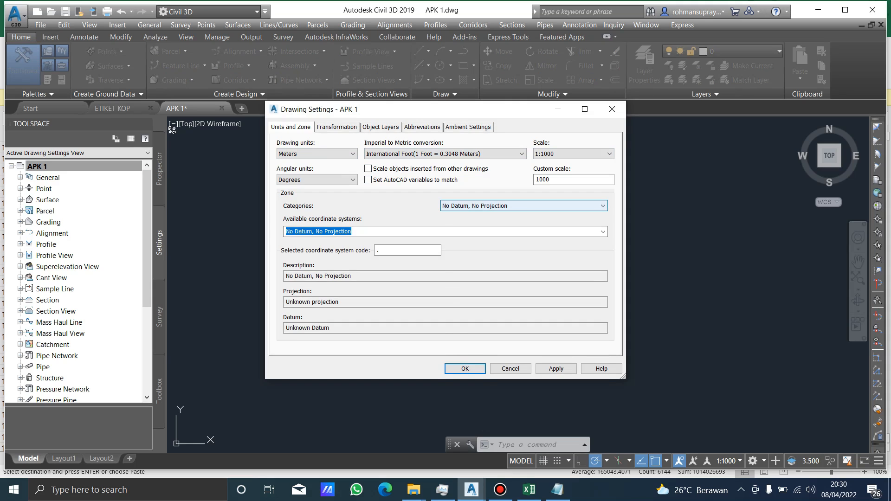
{"action": "left_click", "coordinate": [603, 206]}
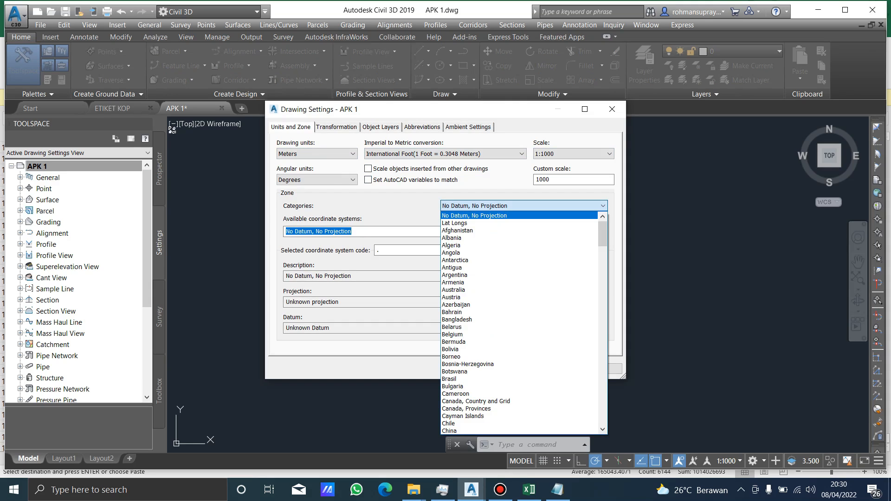
{"action": "left_click_drag", "start_coordinate": [603, 234], "coordinate": [603, 416]}
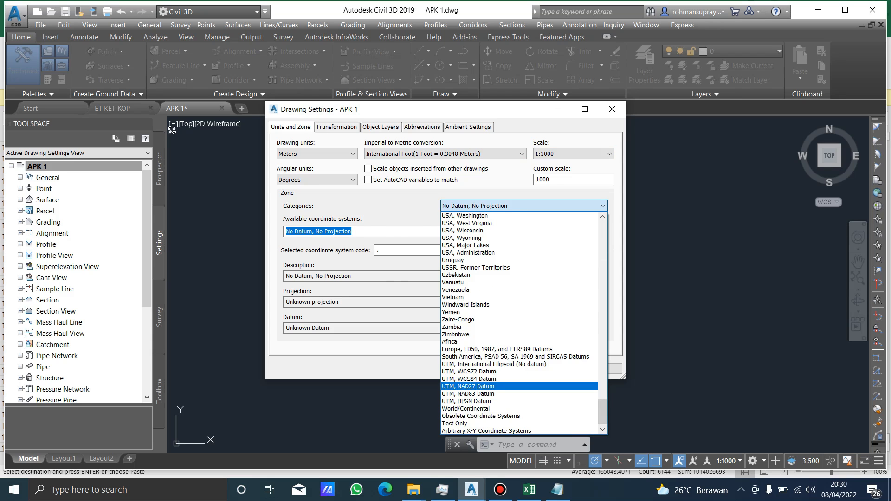
{"action": "left_click", "coordinate": [469, 379]}
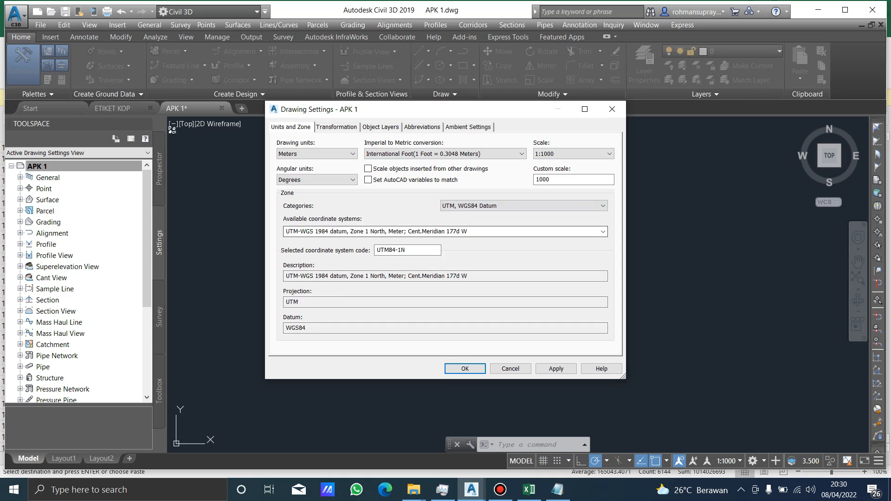
Choose the UTM-WGS 1984 datum, Zone 49 South, Meter; Cent. Meridian 111d E coordinate system and apply the drawing settings.
{"action": "left_click", "coordinate": [603, 231]}
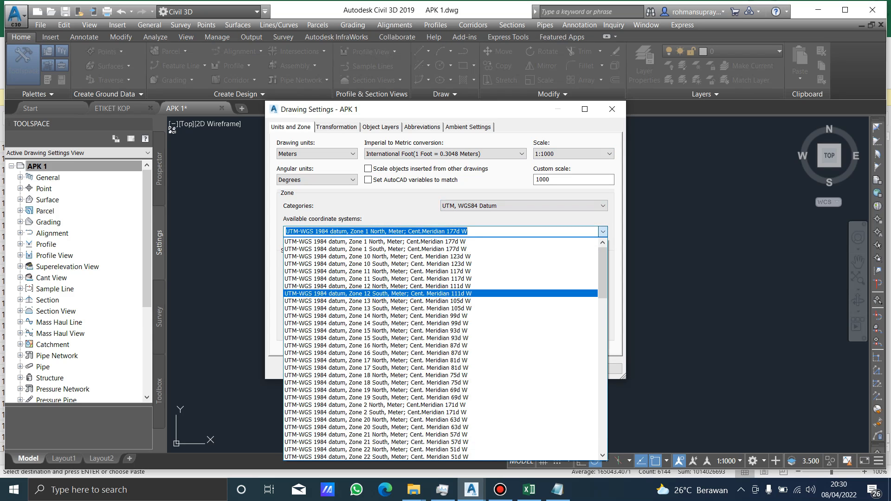
{"action": "scroll", "coordinate": [418, 287], "scroll_direction": "down", "scroll_amount": 20}
{"action": "scroll", "coordinate": [445, 349], "scroll_direction": "down", "scroll_amount": 9}
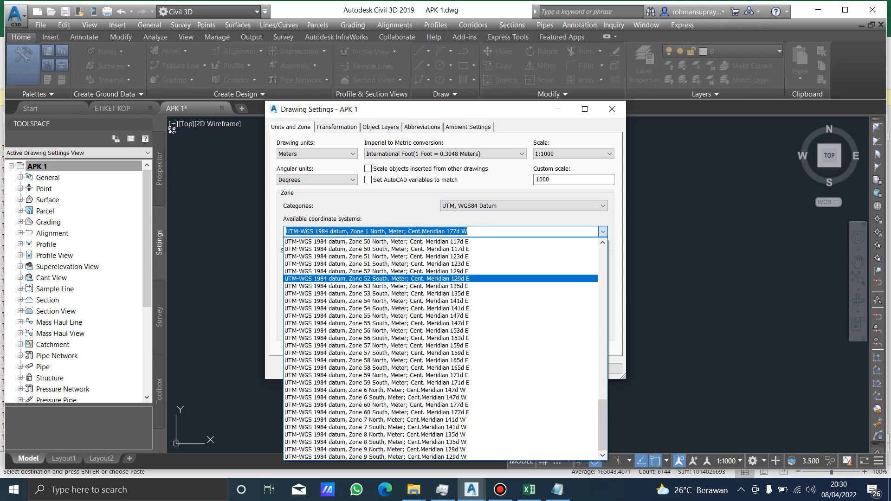
{"action": "scroll", "coordinate": [417, 302], "scroll_direction": "up", "scroll_amount": 2}
{"action": "scroll", "coordinate": [418, 303], "scroll_direction": "up", "scroll_amount": 1}
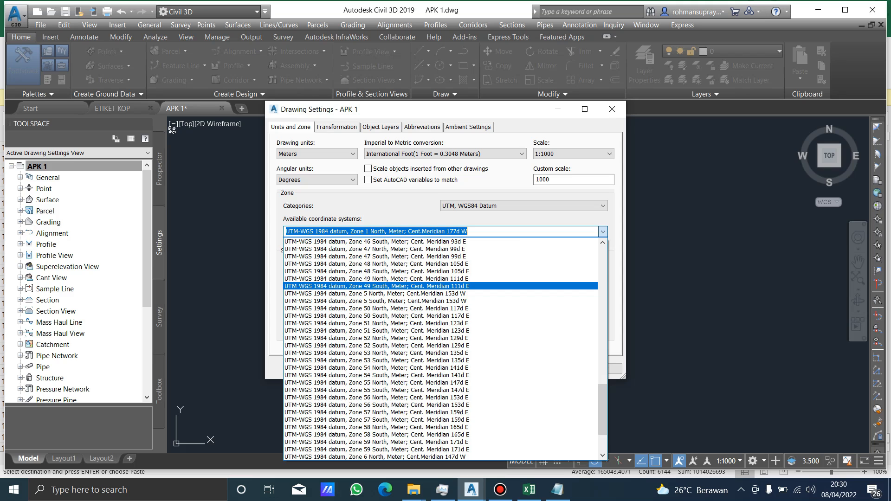
{"action": "left_click", "coordinate": [417, 287]}
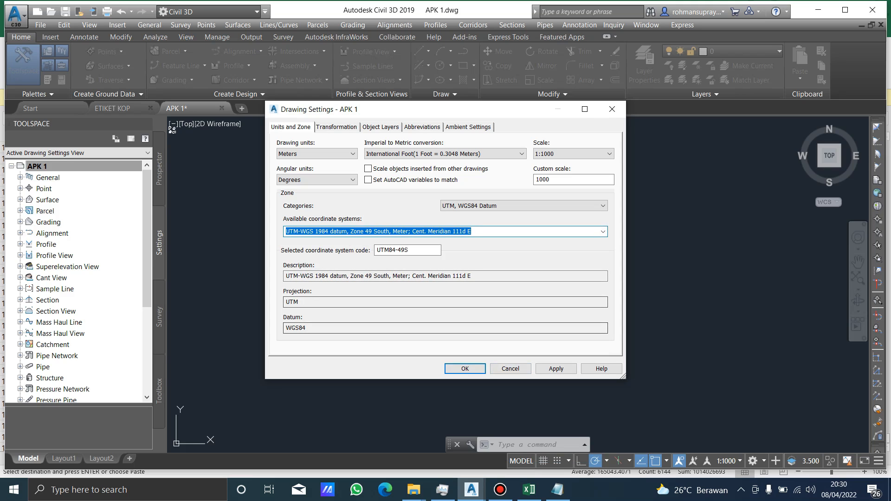
{"action": "left_click", "coordinate": [556, 369]}
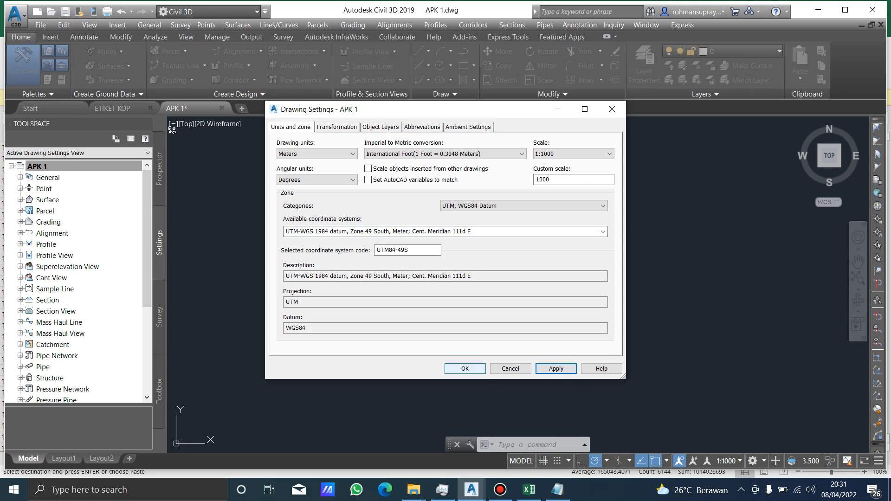
{"action": "left_click", "coordinate": [465, 369]}
{"action": "left_click", "coordinate": [257, 190]}
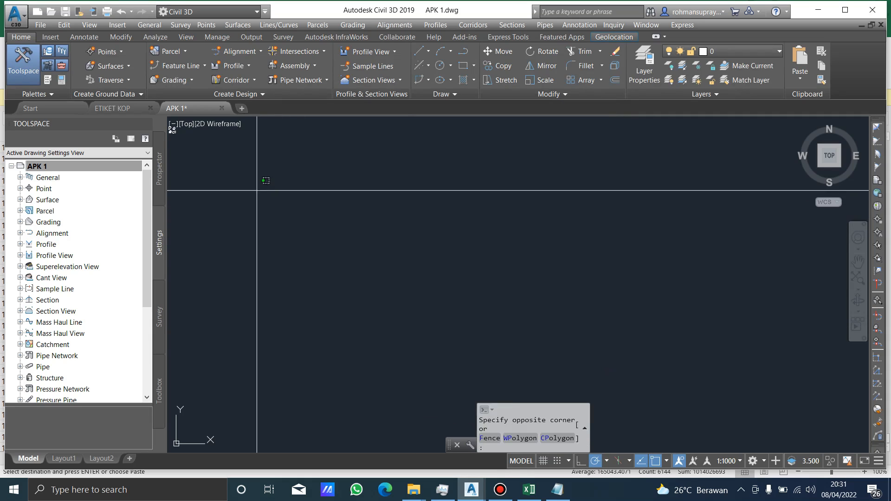
{"action": "left_click", "coordinate": [344, 242]}
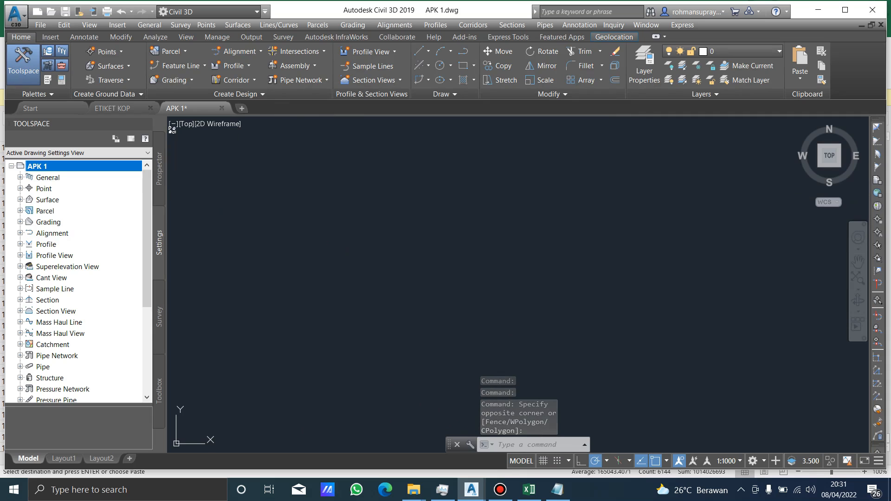
{"action": "left_click", "coordinate": [312, 187]}
{"action": "left_click", "coordinate": [317, 191]}
Set the angle type to Decimal Degrees in the Drawing Units settings and accept the change.
{"action": "type", "text": "un"}
{"action": "key", "text": "Return"}
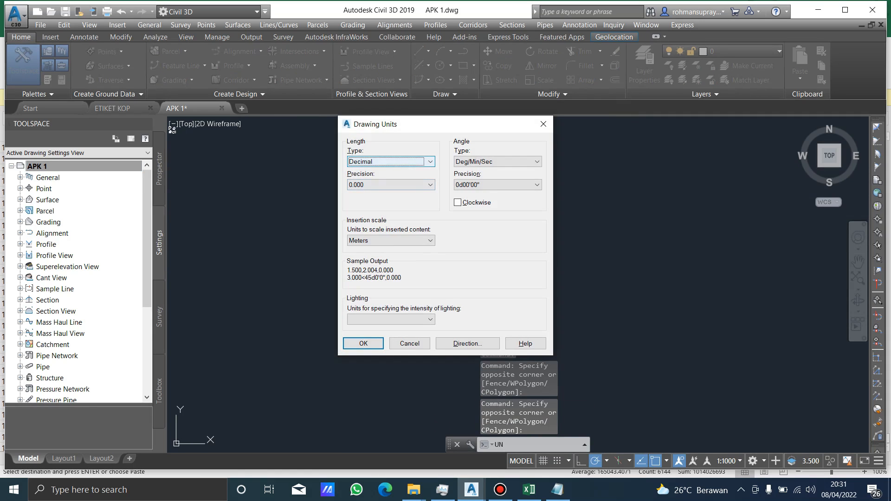
{"action": "left_click", "coordinate": [515, 185]}
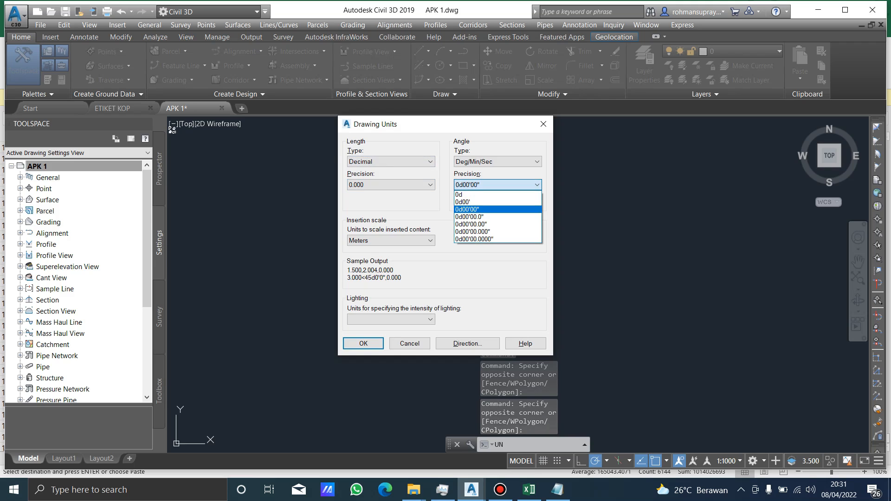
{"action": "left_click", "coordinate": [515, 162]}
{"action": "left_click", "coordinate": [515, 162]}
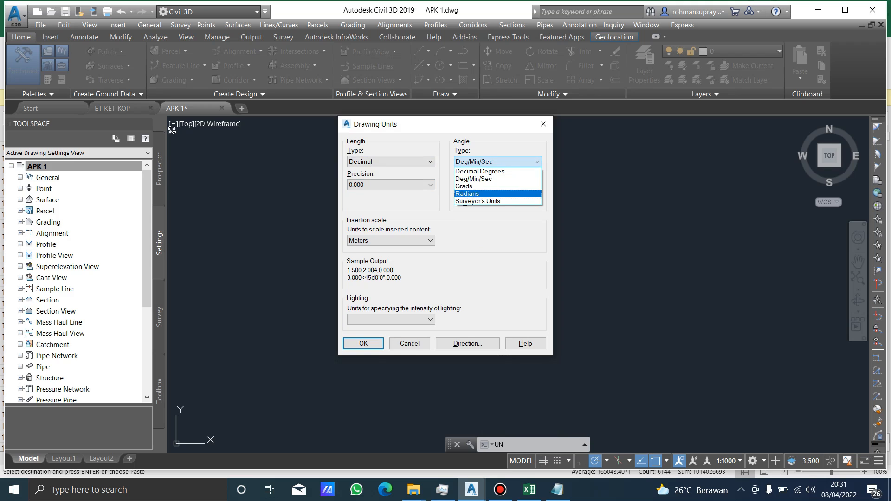
{"action": "left_click", "coordinate": [501, 194]}
{"action": "left_click", "coordinate": [502, 162]}
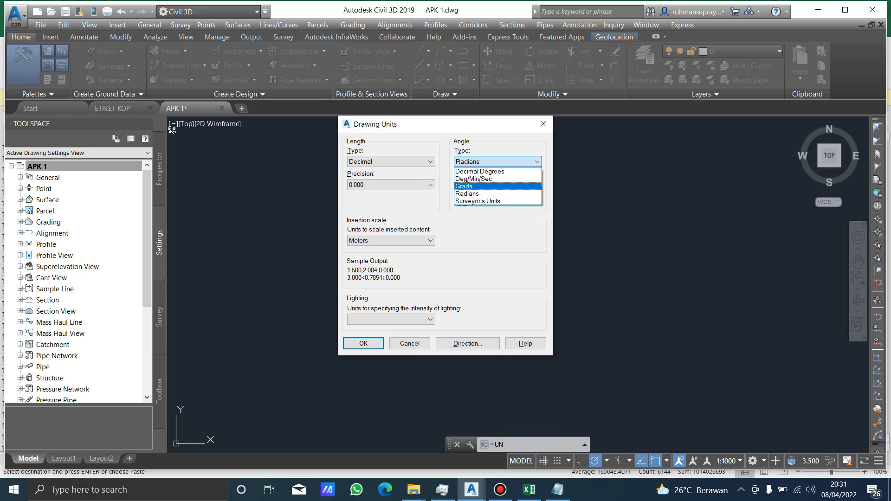
{"action": "left_click", "coordinate": [464, 186]}
{"action": "left_click", "coordinate": [497, 162]}
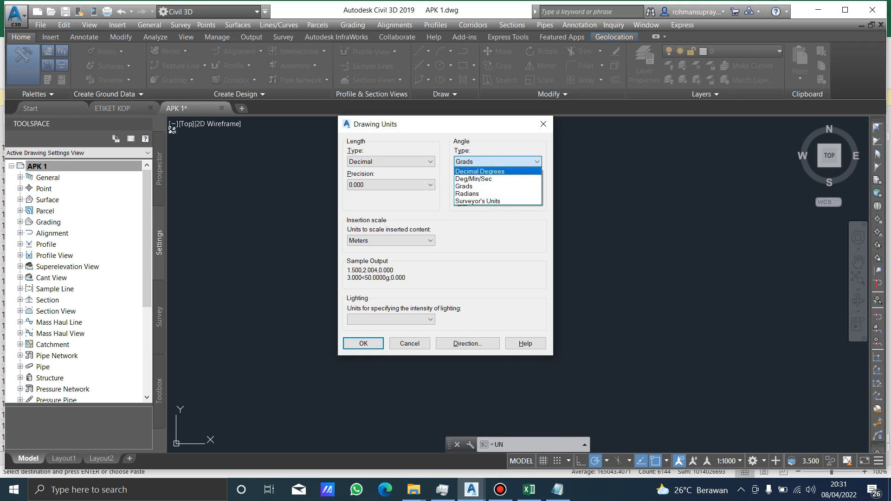
{"action": "left_click", "coordinate": [491, 172]}
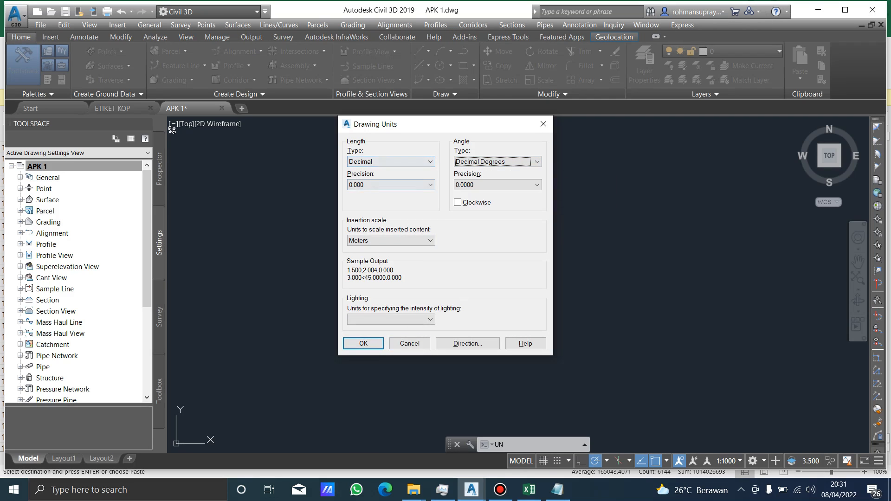
{"action": "left_click", "coordinate": [364, 343]}
{"action": "left_click", "coordinate": [271, 194]}
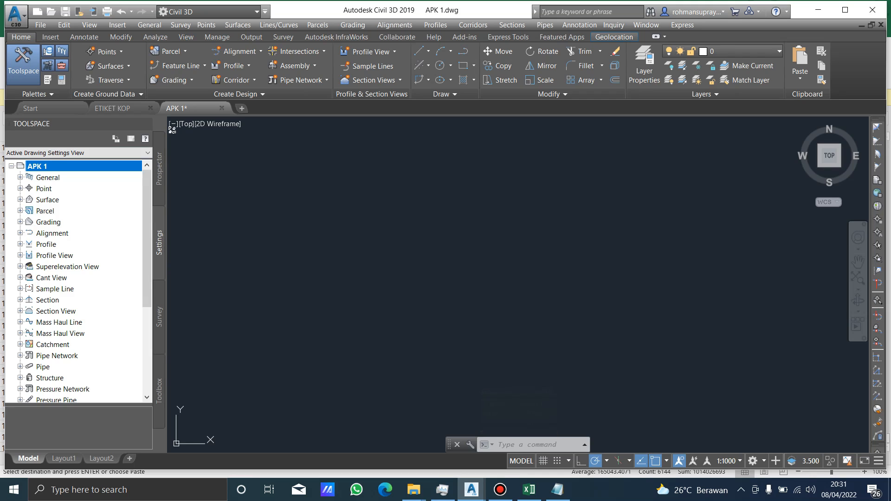
Import the survey points from DATA POINT 2.txt into the drawing using the PENZ (space delimited) point file format.
{"action": "left_click", "coordinate": [159, 169]}
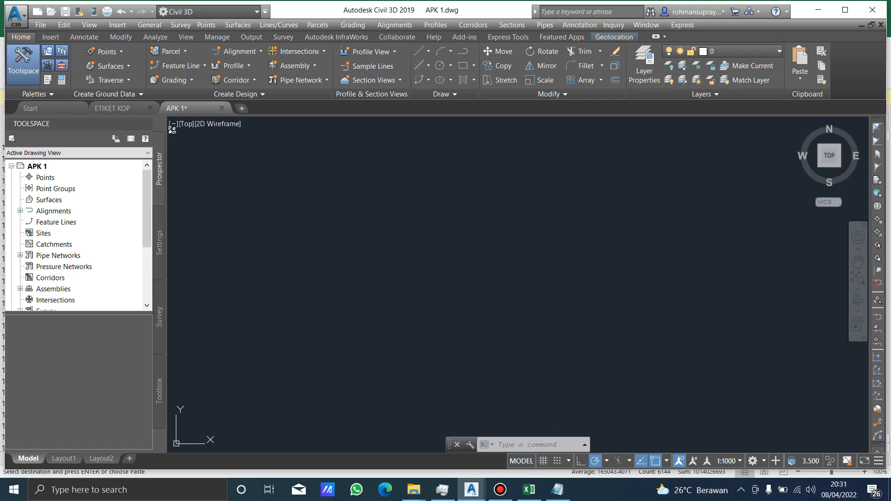
{"action": "right_click", "coordinate": [47, 177]}
{"action": "left_click", "coordinate": [80, 182]}
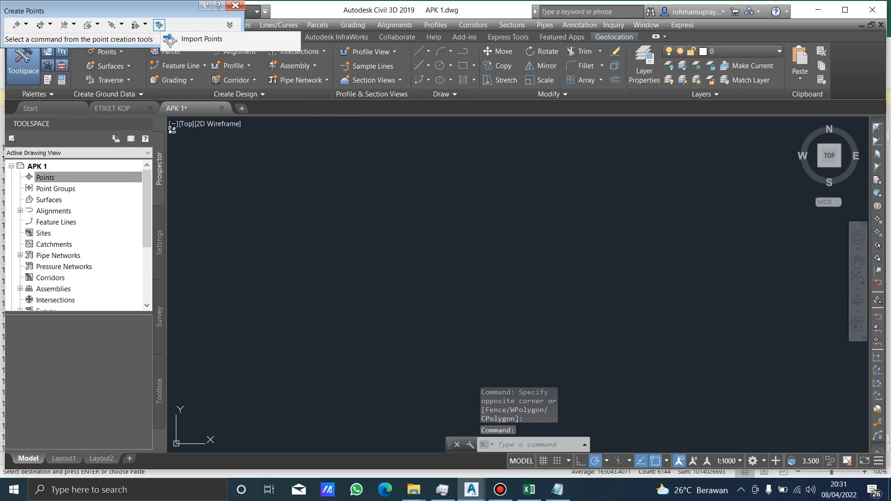
{"action": "left_click", "coordinate": [159, 25]}
{"action": "left_click", "coordinate": [217, 38]}
{"action": "left_click", "coordinate": [120, 101]}
{"action": "left_click", "coordinate": [365, 283]}
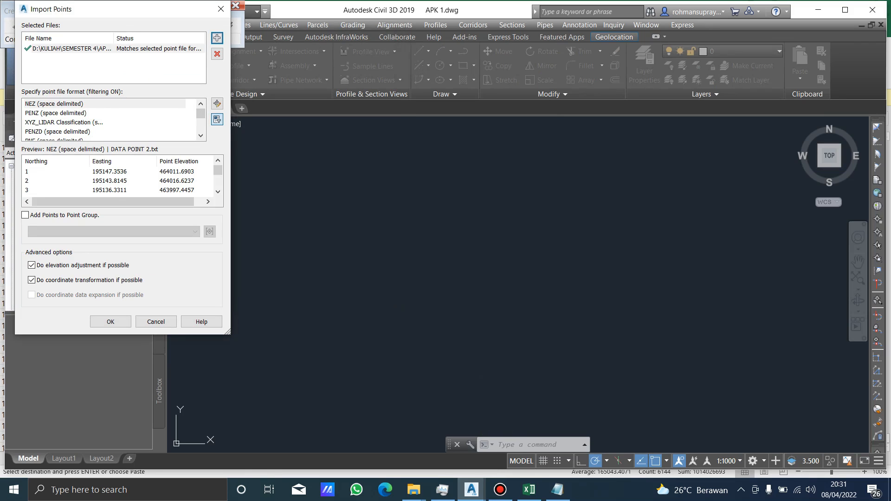
{"action": "left_click", "coordinate": [70, 114]}
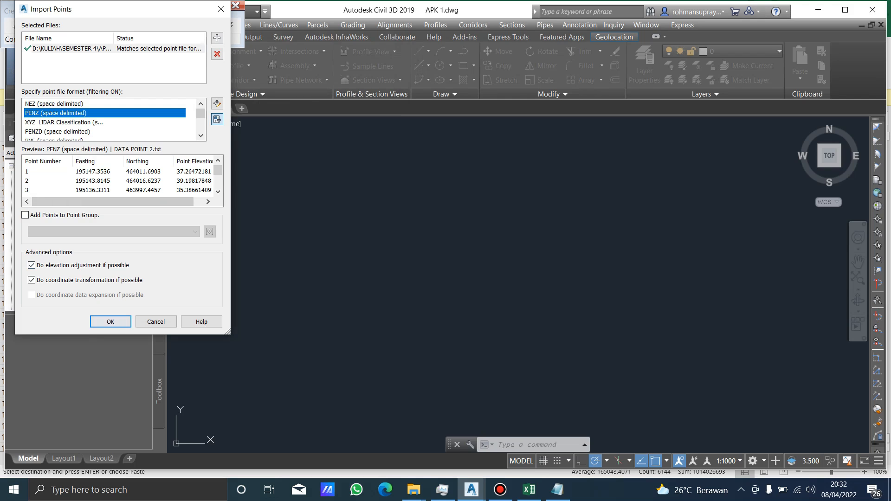
{"action": "left_click", "coordinate": [110, 321]}
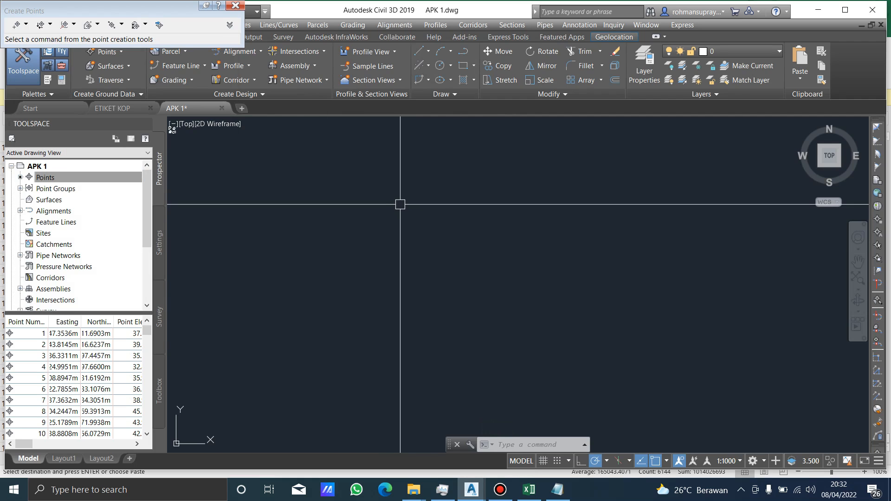
Zoom to the drawing extents to view the imported survey points.
{"action": "middle_click_drag", "start_coordinate": [401, 204], "coordinate": [403, 206]}
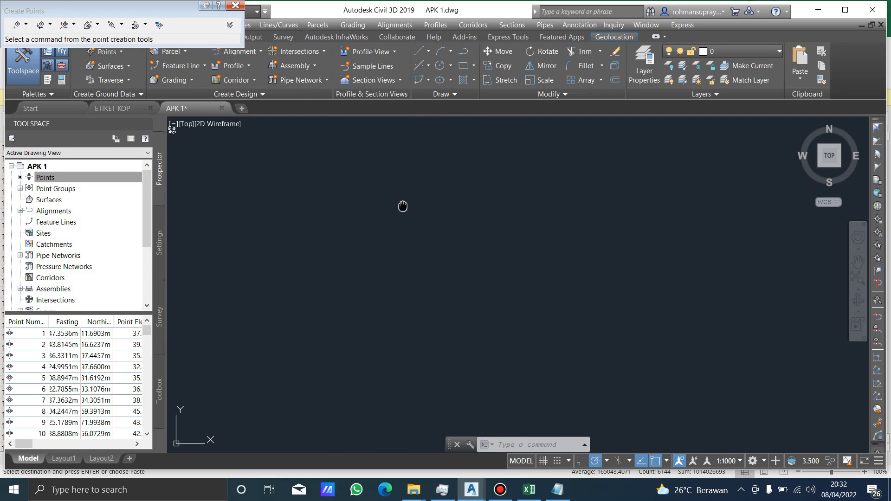
{"action": "middle_click", "coordinate": [403, 206]}
{"action": "middle_click", "coordinate": [403, 207]}
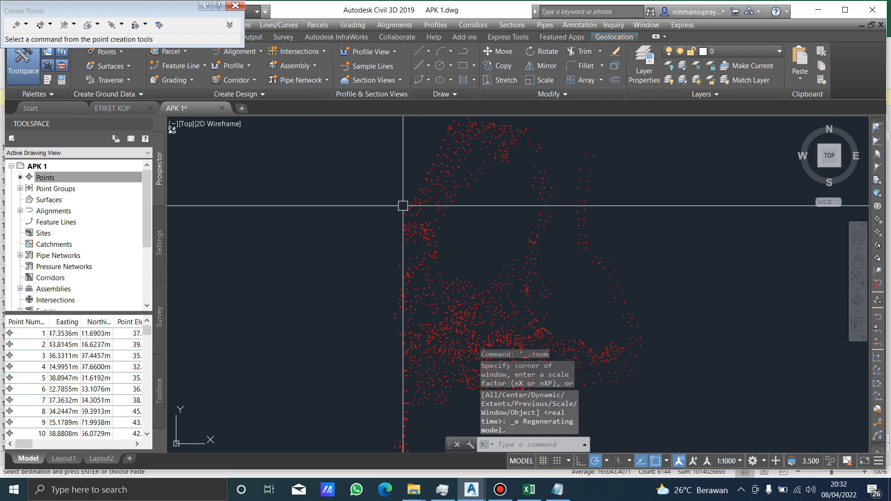
{"action": "middle_click_drag", "start_coordinate": [423, 254], "coordinate": [408, 246]}
{"action": "left_click", "coordinate": [338, 204]}
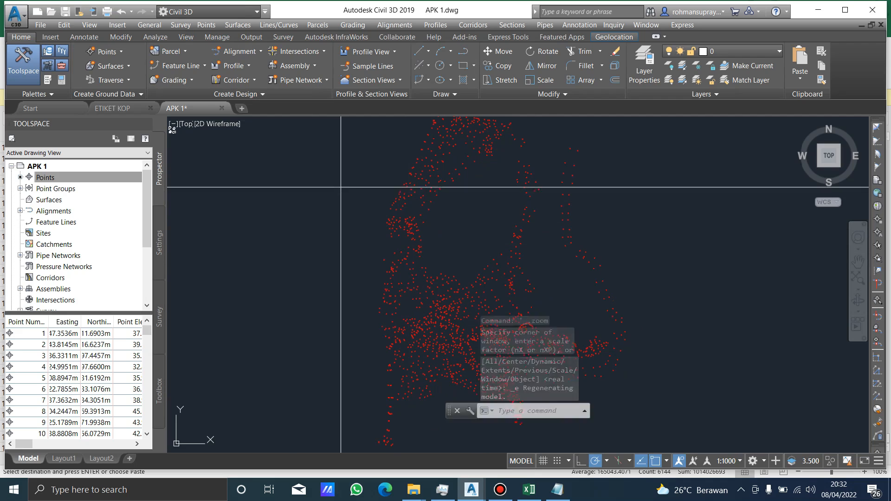
{"action": "key", "text": "Escape"}
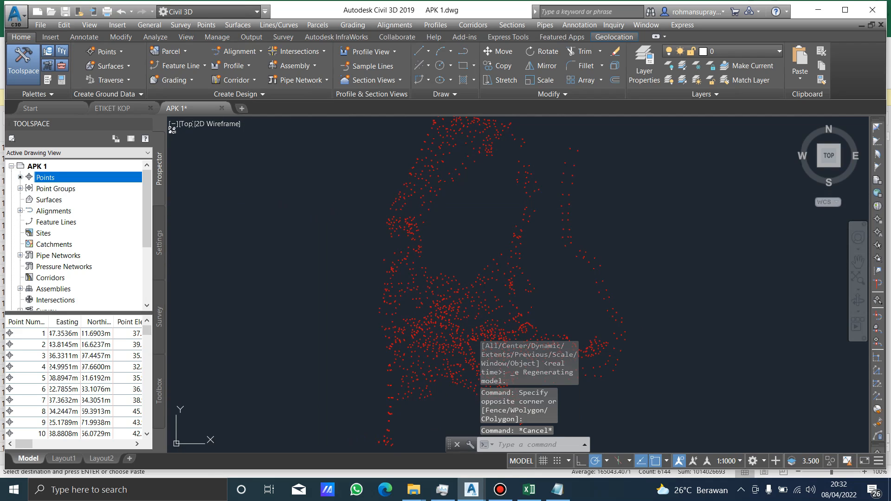
Start a new point group in the APK 1 drawing and name it Point Group 1.
{"action": "left_click", "coordinate": [20, 189]}
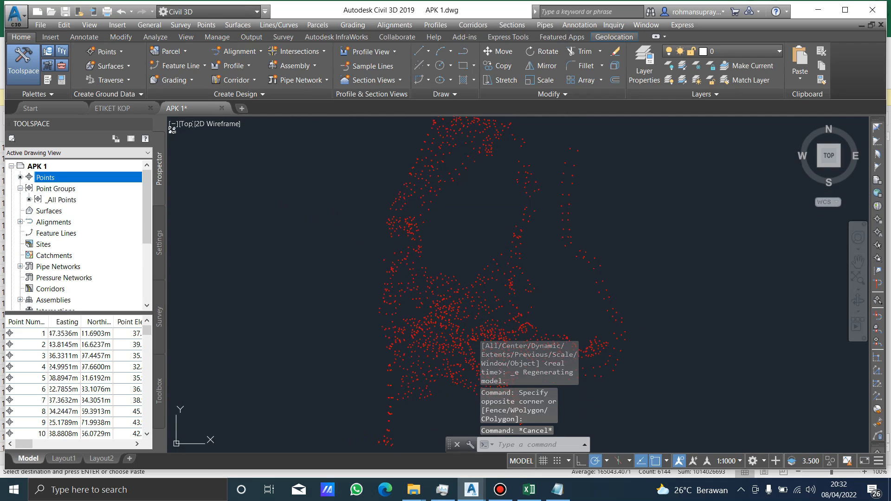
{"action": "right_click", "coordinate": [52, 190]}
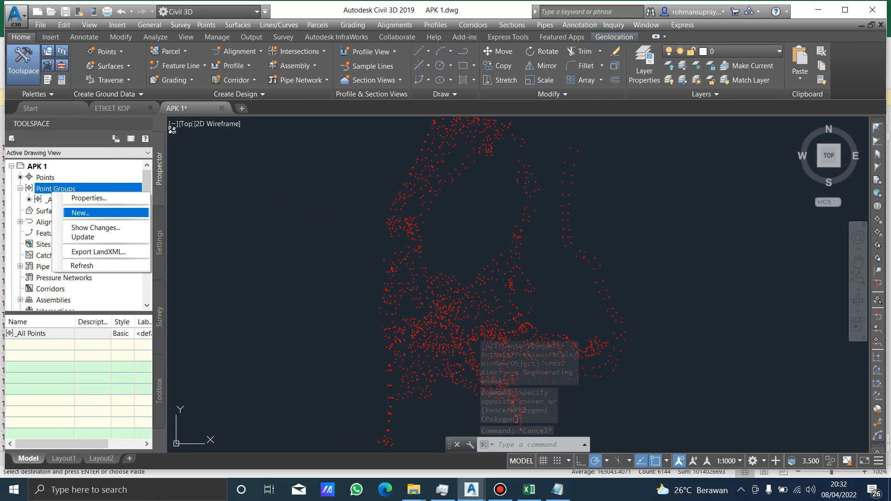
{"action": "left_click", "coordinate": [80, 213]}
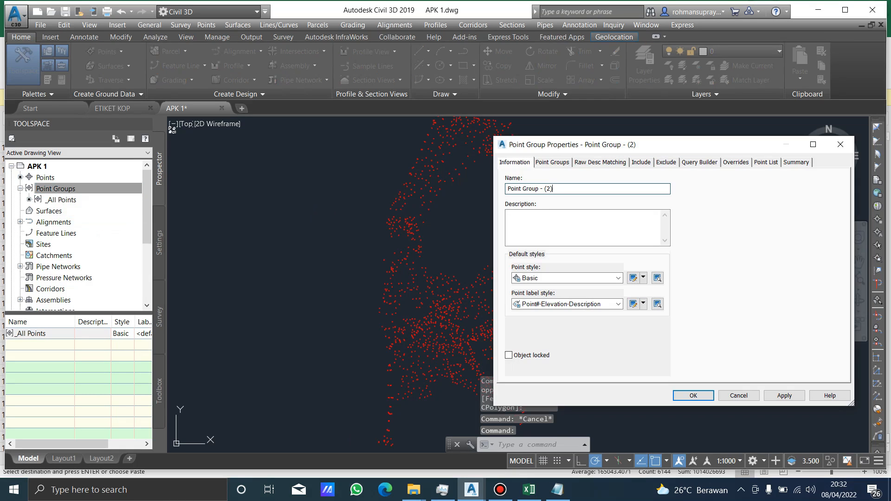
{"action": "key", "text": "shift+Left"}
{"action": "key", "text": "shift+Left"}
{"action": "key", "text": "shift+Left"}
{"action": "key", "text": "shift+Left"}
{"action": "key", "text": "shift+Left"}
{"action": "key", "text": "shift+Left"}
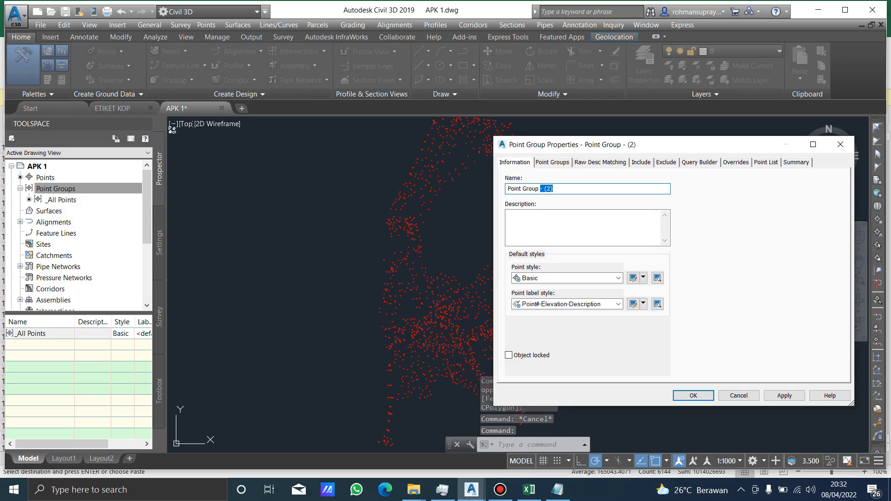
{"action": "type", "text": "1"}
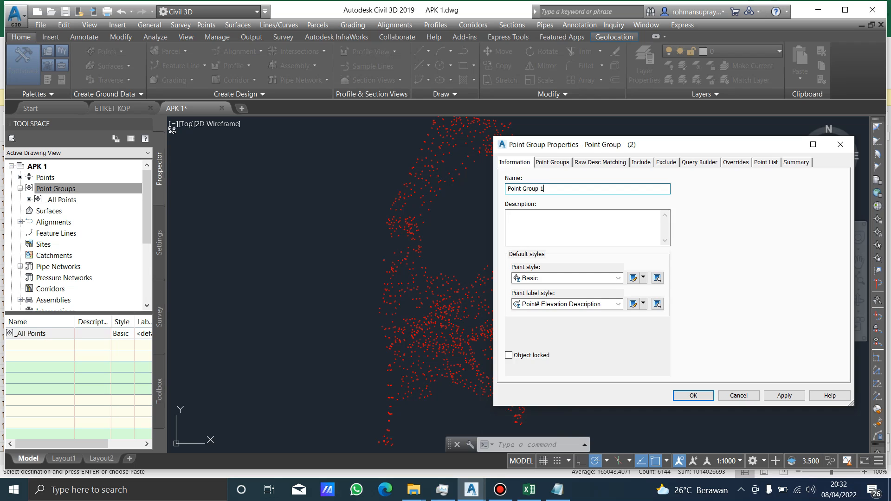
Include the _All Points group in Point Group 1, apply the properties and accept them.
{"action": "left_click", "coordinate": [553, 162]}
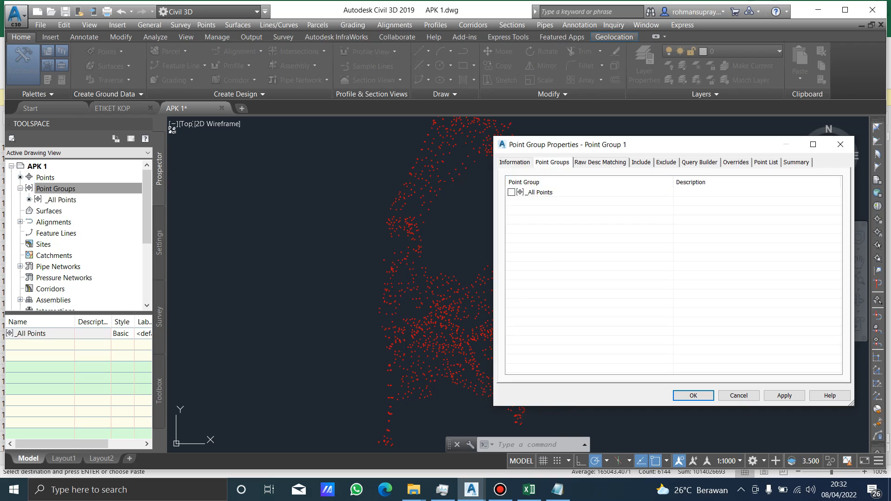
{"action": "left_click", "coordinate": [539, 193]}
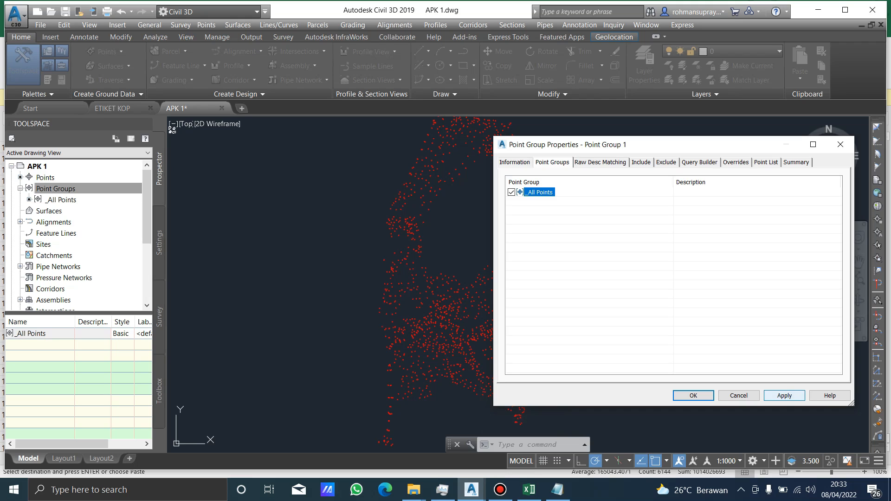
{"action": "left_click", "coordinate": [784, 396]}
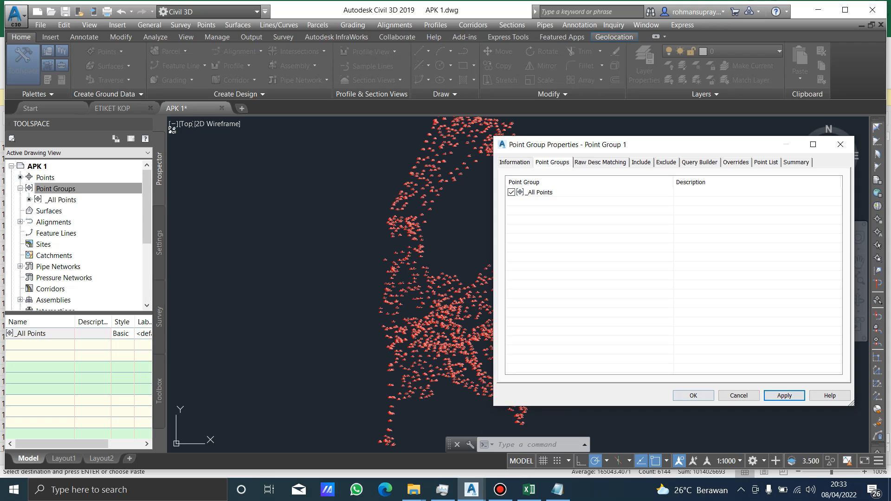
{"action": "left_click", "coordinate": [693, 395]}
Examine the grouped points and their labels across the survey area at different zoom levels.
{"action": "scroll", "coordinate": [411, 202], "scroll_direction": "up", "scroll_amount": 5}
{"action": "scroll", "coordinate": [411, 202], "scroll_direction": "down", "scroll_amount": 5}
{"action": "middle_click_drag", "start_coordinate": [471, 203], "coordinate": [541, 353]}
{"action": "scroll", "coordinate": [565, 262], "scroll_direction": "up", "scroll_amount": 5}
{"action": "left_click", "coordinate": [544, 287]}
{"action": "scroll", "coordinate": [541, 291], "scroll_direction": "down", "scroll_amount": 5}
{"action": "middle_click_drag", "start_coordinate": [486, 302], "coordinate": [496, 226]}
{"action": "key", "text": "Escape"}
{"action": "scroll", "coordinate": [421, 194], "scroll_direction": "down", "scroll_amount": 5}
{"action": "mouse_move", "coordinate": [501, 187]}
{"action": "middle_mouse_down"}
{"action": "mouse_move", "coordinate": [487, 231]}
{"action": "mouse_move", "coordinate": [404, 241]}
{"action": "middle_mouse_up"}
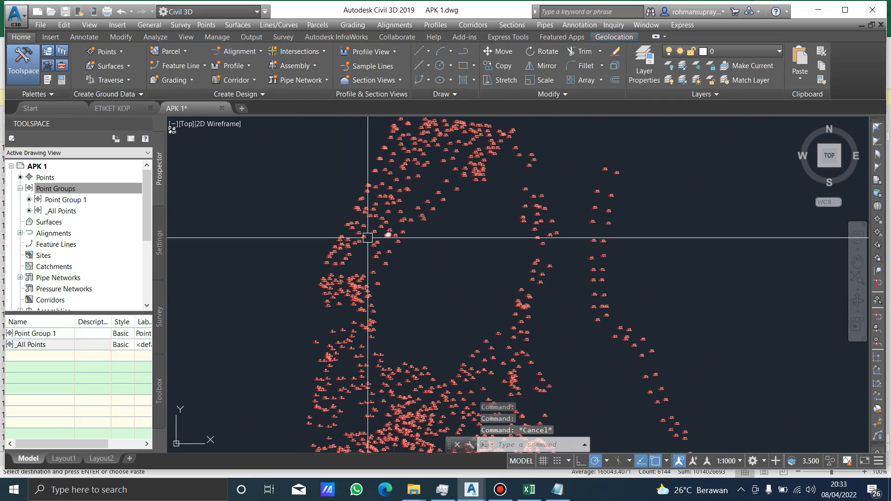
Create a TIN surface named Surface 1 in the APK 1 drawing.
{"action": "left_click", "coordinate": [46, 222]}
{"action": "right_click", "coordinate": [46, 222]}
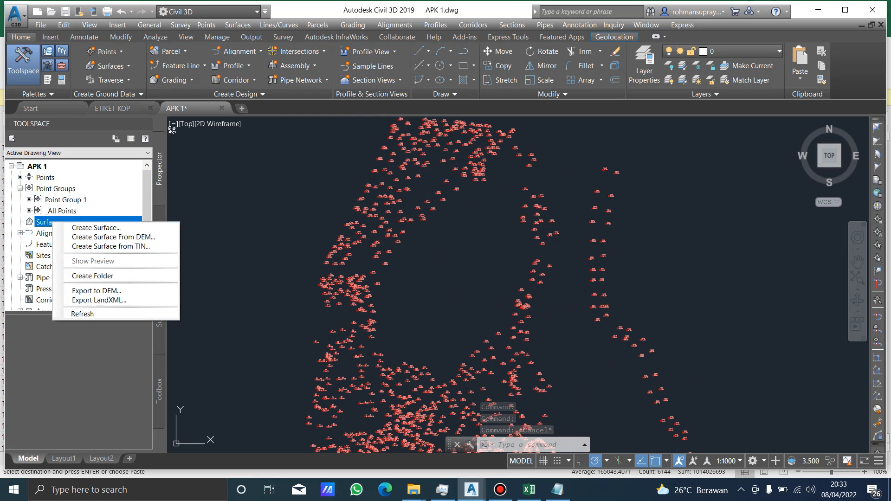
{"action": "left_click", "coordinate": [96, 228]}
{"action": "left_click", "coordinate": [547, 203]}
{"action": "left_click_drag", "start_coordinate": [546, 203], "coordinate": [483, 203]}
{"action": "key", "text": "BackSpace"}
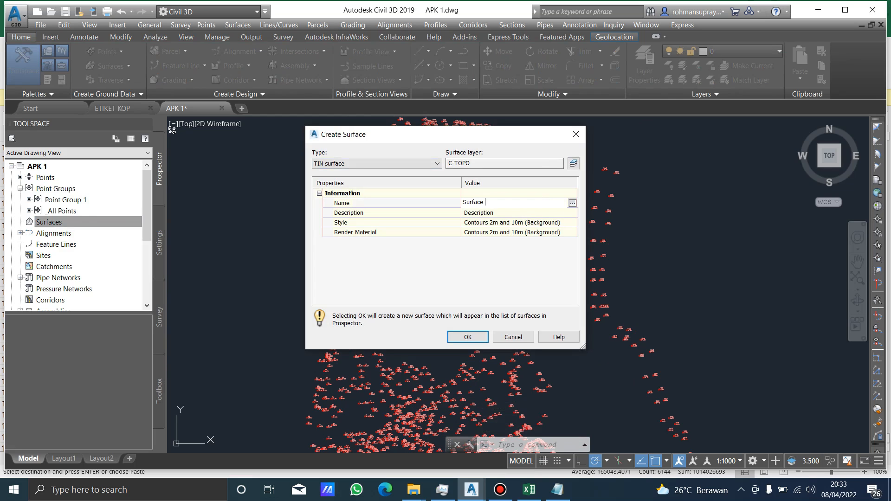
{"action": "type", "text": "1"}
{"action": "key", "text": "Return"}
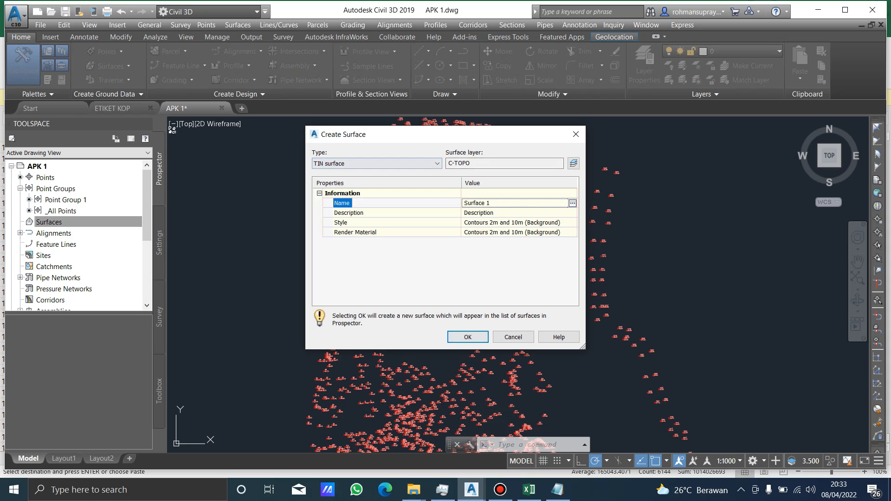
{"action": "left_click", "coordinate": [467, 337]}
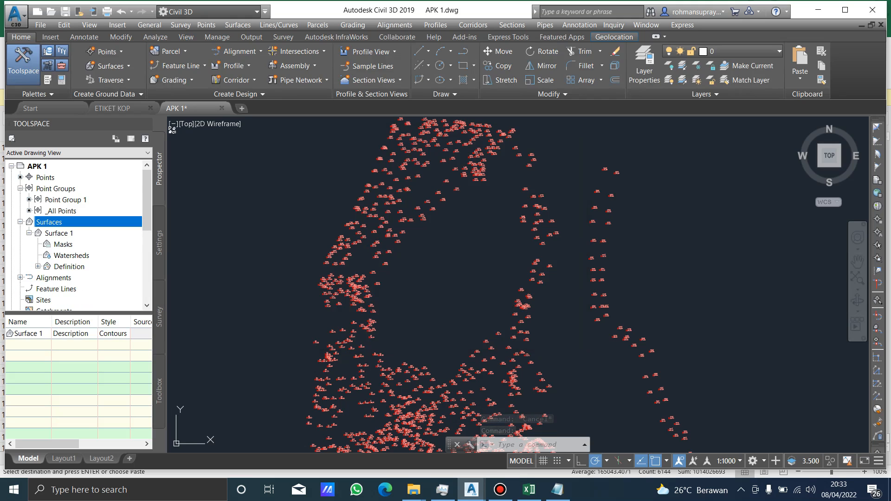
Add Point Group 1 to the definition of Surface 1.
{"action": "left_click", "coordinate": [38, 266]}
{"action": "scroll", "coordinate": [38, 266], "scroll_direction": "down", "scroll_amount": 1}
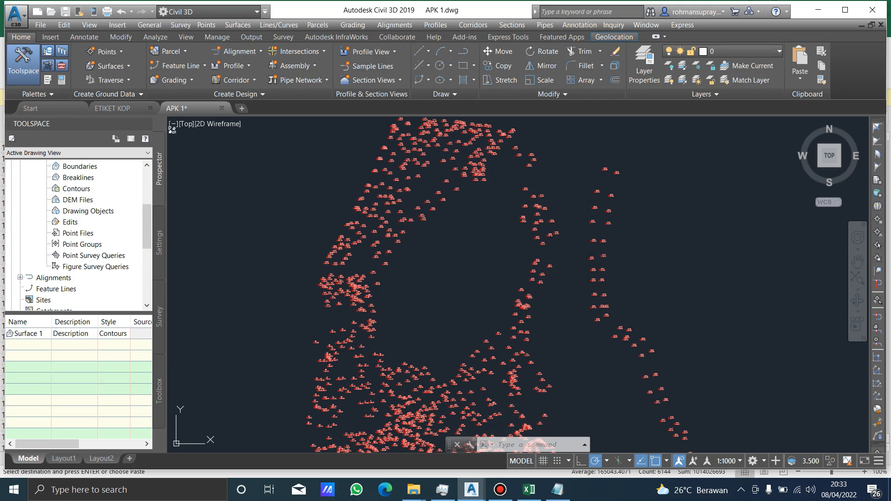
{"action": "right_click", "coordinate": [90, 245]}
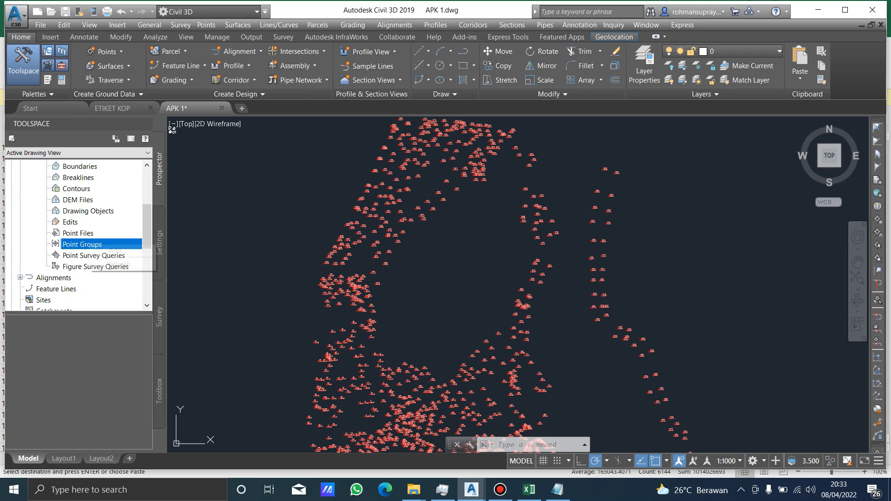
{"action": "left_click", "coordinate": [116, 250]}
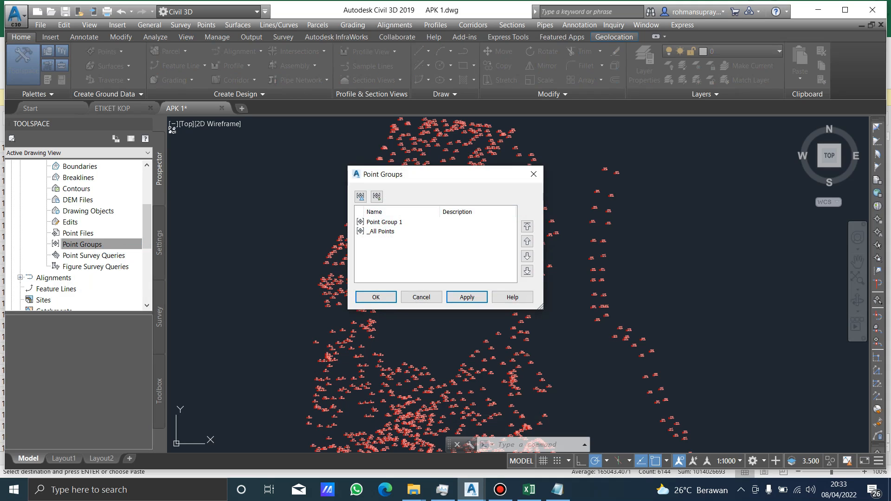
{"action": "left_click", "coordinate": [385, 222]}
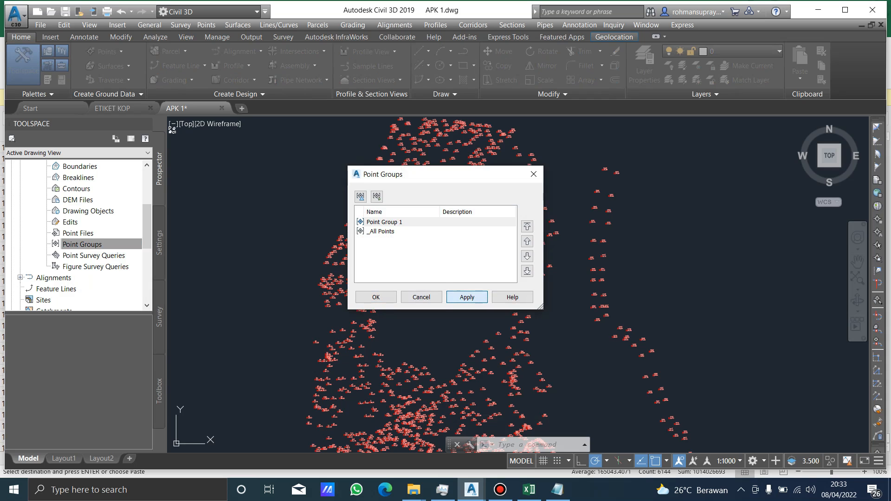
{"action": "left_click", "coordinate": [376, 297]}
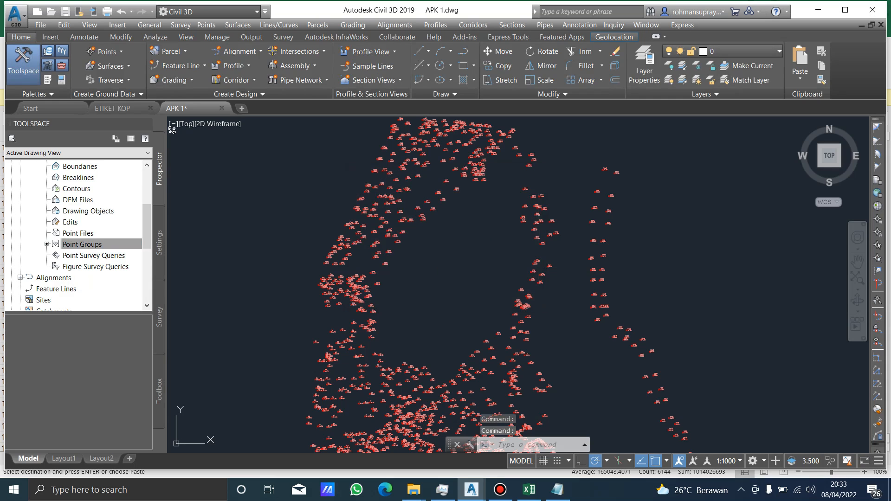
Examine the surface's contours, outer border and point labels, especially along the eastern edge.
{"action": "scroll", "coordinate": [442, 219], "scroll_direction": "down", "scroll_amount": 2}
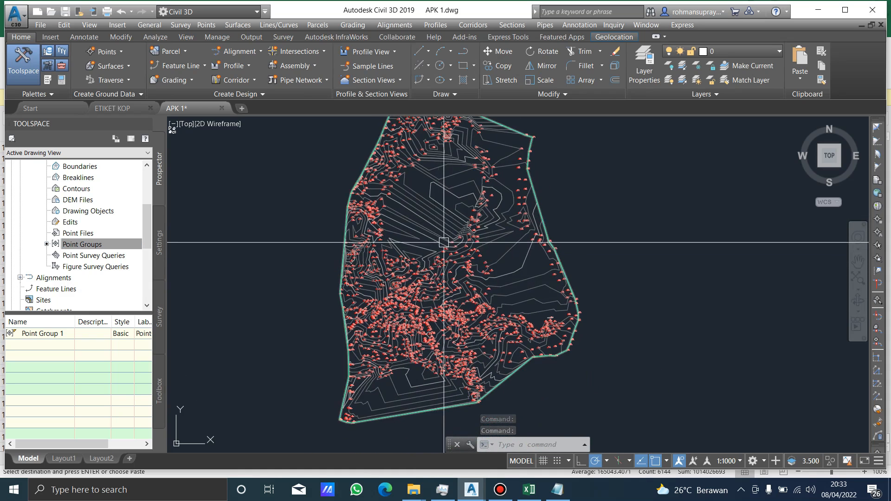
{"action": "middle_click_drag", "start_coordinate": [444, 243], "coordinate": [444, 281]}
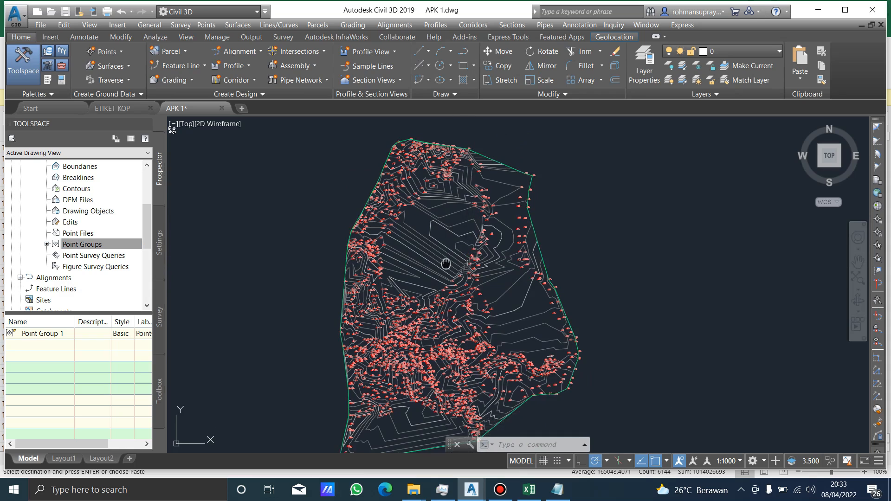
{"action": "middle_click_drag", "start_coordinate": [445, 264], "coordinate": [456, 242]}
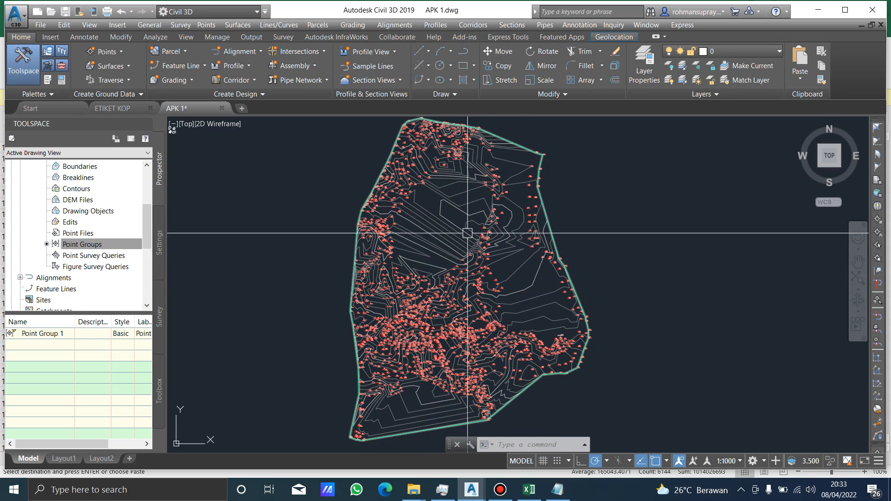
{"action": "scroll", "coordinate": [542, 163], "scroll_direction": "up", "scroll_amount": 8}
{"action": "scroll", "coordinate": [543, 161], "scroll_direction": "down", "scroll_amount": 6}
{"action": "mouse_move", "coordinate": [465, 211]}
{"action": "middle_mouse_down"}
{"action": "mouse_move", "coordinate": [507, 172]}
{"action": "mouse_move", "coordinate": [518, 190]}
{"action": "middle_mouse_up"}
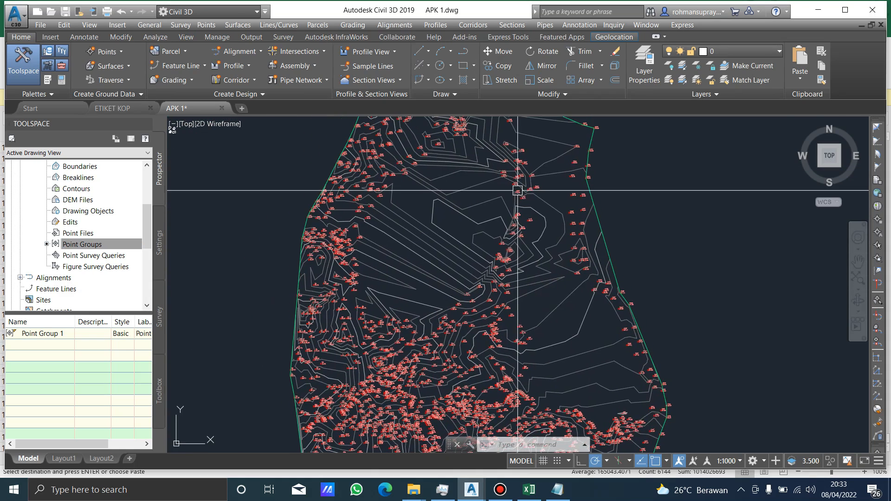
{"action": "scroll", "coordinate": [301, 232], "scroll_direction": "up", "scroll_amount": 5}
{"action": "mouse_move", "coordinate": [301, 232]}
{"action": "middle_mouse_down"}
{"action": "mouse_move", "coordinate": [328, 228]}
{"action": "mouse_move", "coordinate": [312, 308]}
{"action": "middle_mouse_up"}
{"action": "scroll", "coordinate": [318, 332], "scroll_direction": "down", "scroll_amount": 5}
{"action": "middle_click_drag", "start_coordinate": [512, 187], "coordinate": [471, 204]}
{"action": "scroll", "coordinate": [509, 186], "scroll_direction": "up", "scroll_amount": 2}
{"action": "scroll", "coordinate": [495, 187], "scroll_direction": "up", "scroll_amount": 2}
{"action": "scroll", "coordinate": [486, 182], "scroll_direction": "down", "scroll_amount": 4}
{"action": "scroll", "coordinate": [483, 181], "scroll_direction": "up", "scroll_amount": 6}
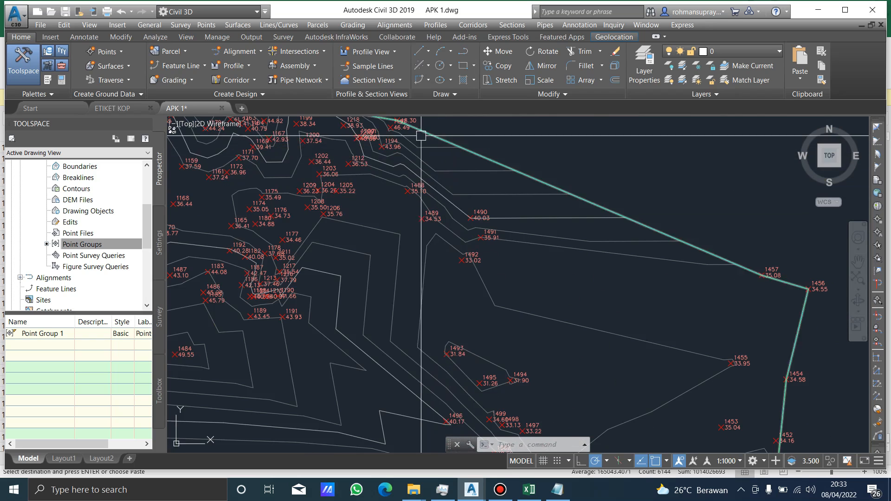
{"action": "scroll", "coordinate": [497, 213], "scroll_direction": "down", "scroll_amount": 4}
{"action": "scroll", "coordinate": [549, 204], "scroll_direction": "up", "scroll_amount": 2}
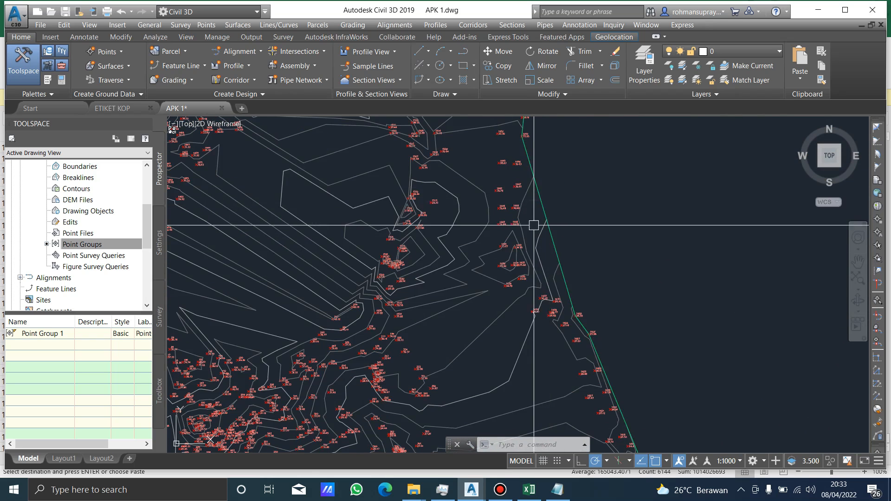
{"action": "scroll", "coordinate": [536, 224], "scroll_direction": "up", "scroll_amount": 2}
{"action": "middle_click_drag", "start_coordinate": [559, 218], "coordinate": [523, 239]}
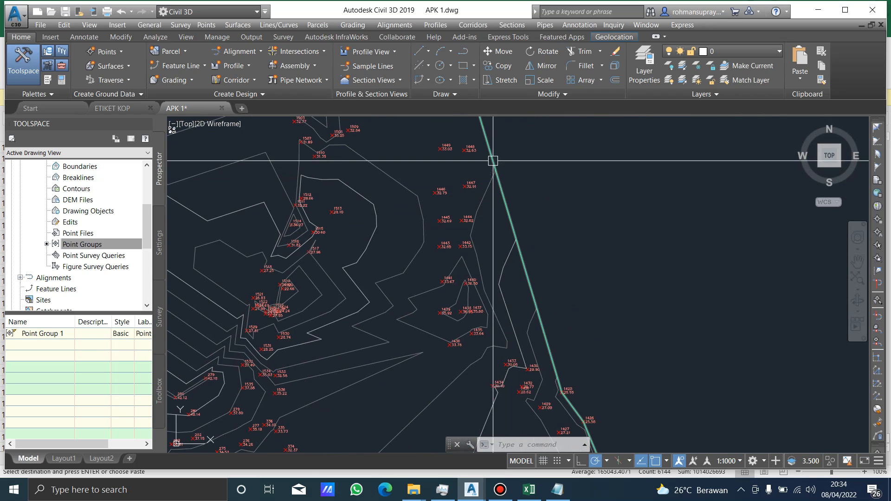
{"action": "mouse_move", "coordinate": [568, 362]}
{"action": "middle_mouse_down"}
{"action": "mouse_move", "coordinate": [544, 329]}
{"action": "mouse_move", "coordinate": [573, 345]}
{"action": "middle_mouse_up"}
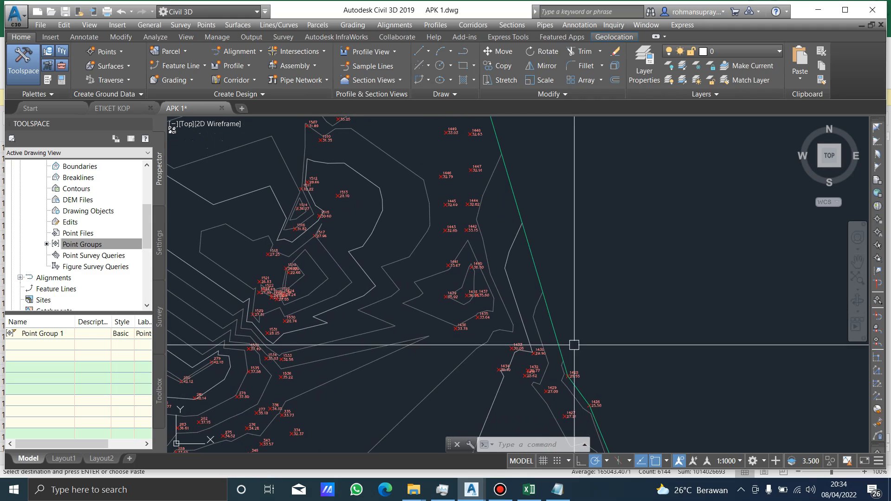
{"action": "left_click", "coordinate": [520, 220]}
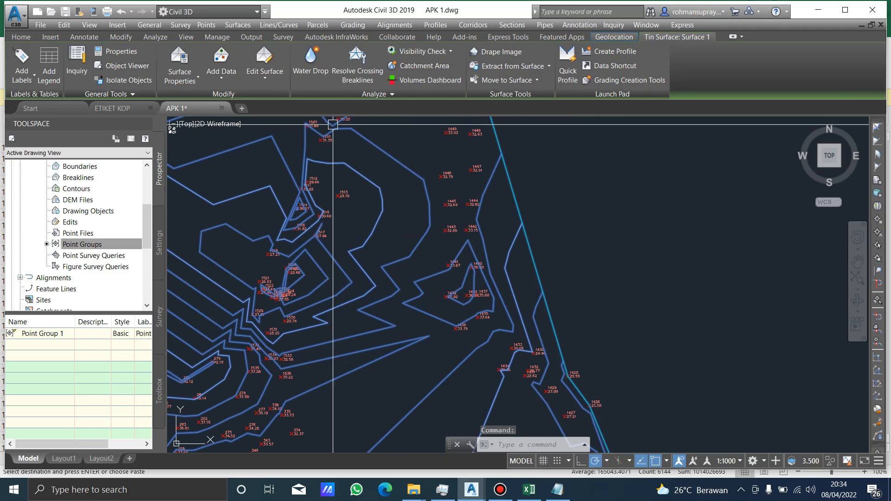
{"action": "left_click", "coordinate": [265, 65]}
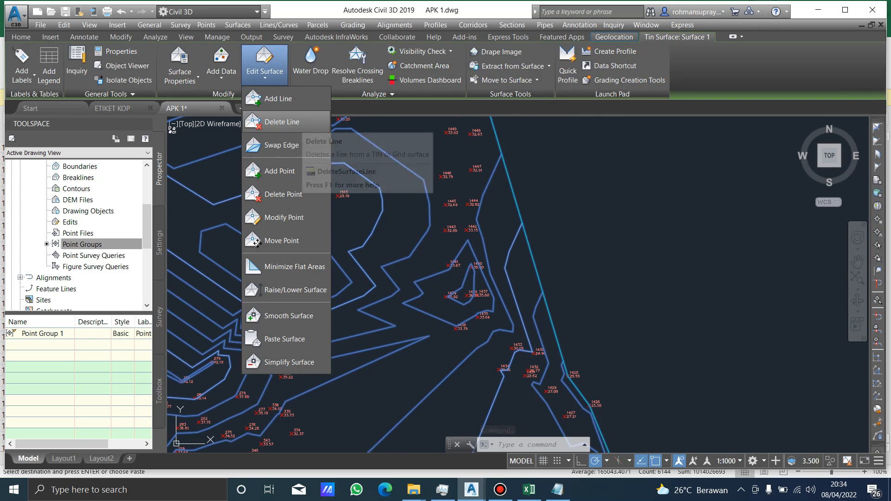
{"action": "left_click", "coordinate": [301, 123]}
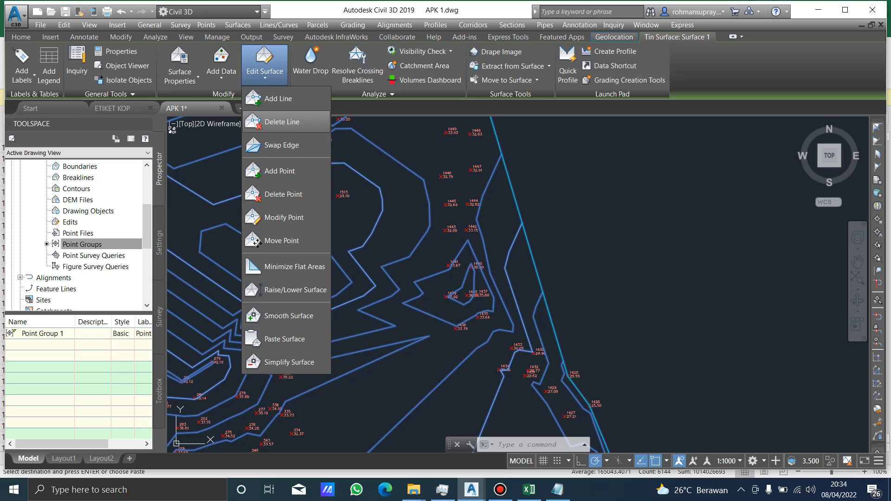
{"action": "scroll", "coordinate": [546, 205], "scroll_direction": "down", "scroll_amount": 5}
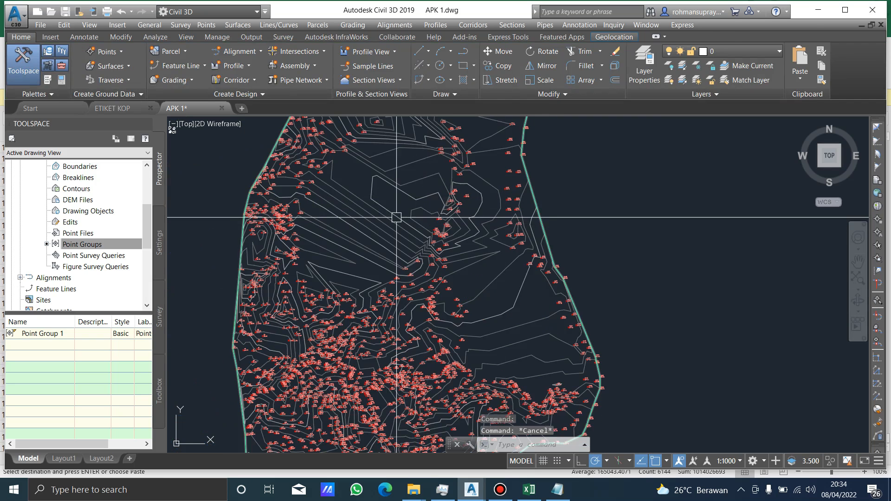
{"action": "key", "text": "Escape"}
{"action": "right_click", "coordinate": [356, 227]}
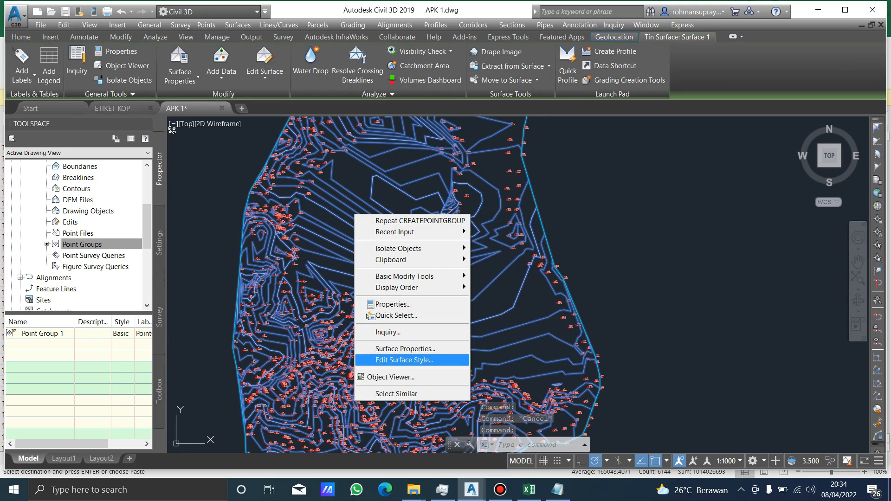
{"action": "left_click", "coordinate": [403, 360]}
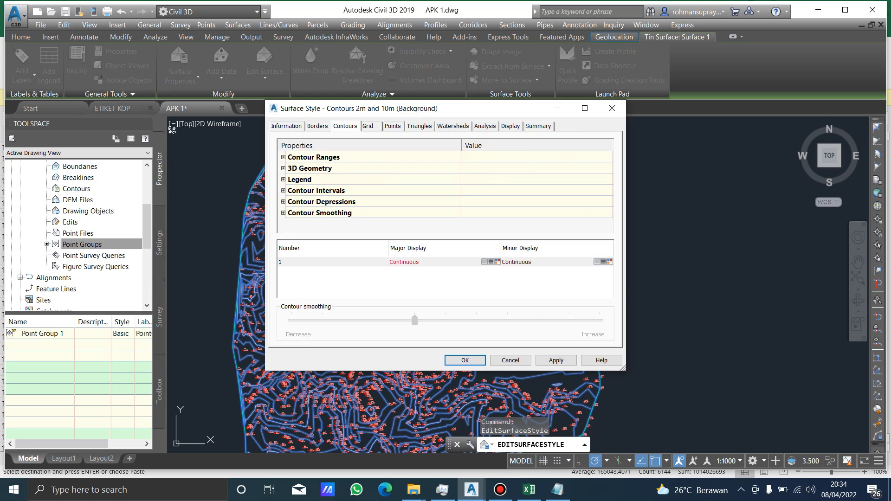
{"action": "left_click", "coordinate": [612, 109]}
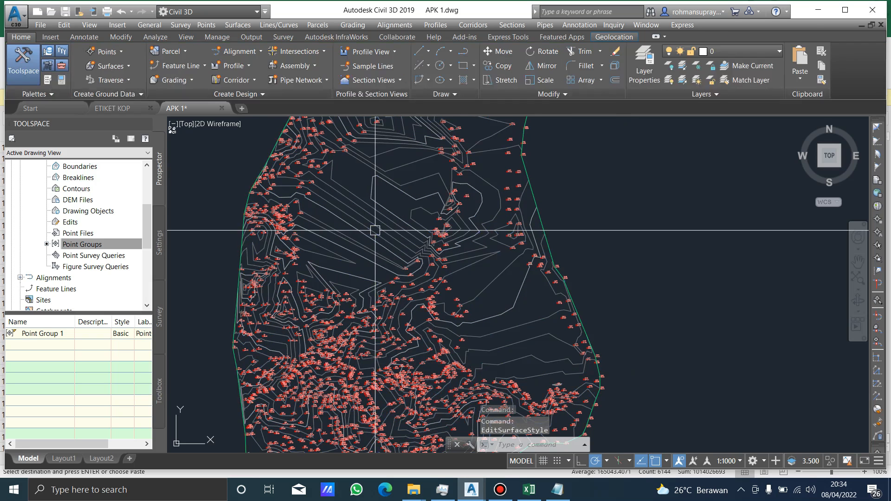
Change the surface style of Surface 1 to Contours and Triangles and apply it.
{"action": "right_click", "coordinate": [376, 230]}
{"action": "left_click", "coordinate": [425, 366]}
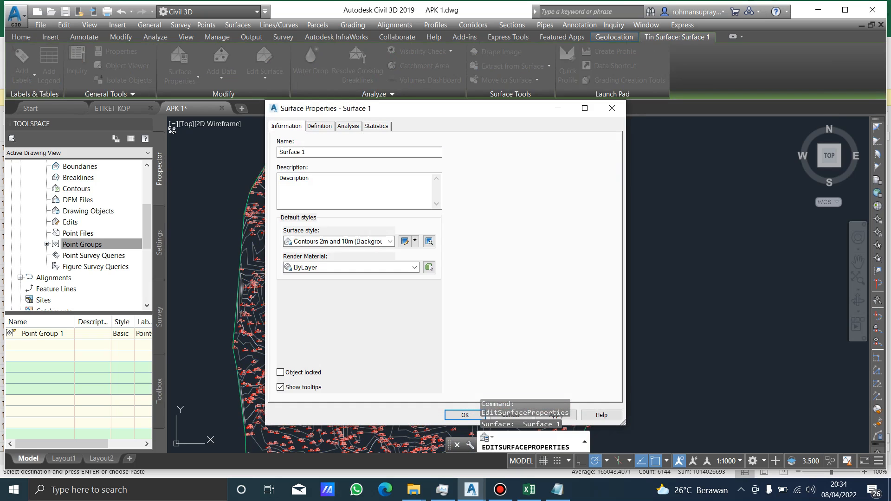
{"action": "left_click", "coordinate": [389, 242]}
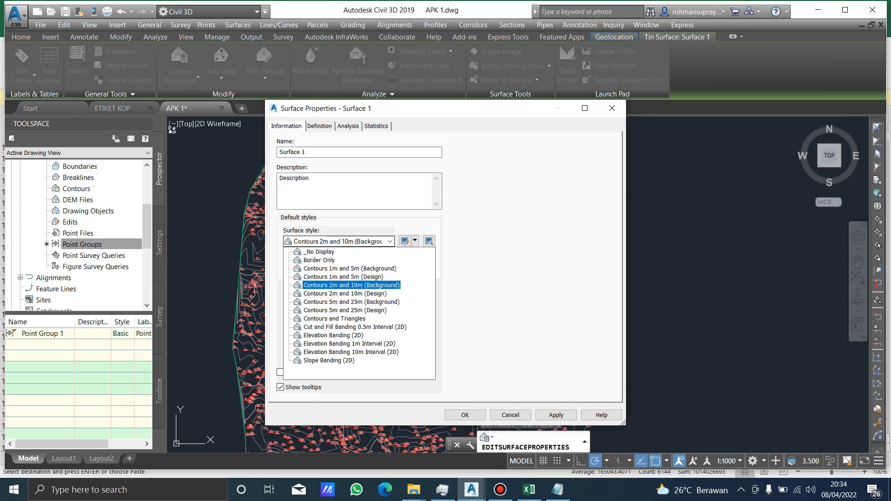
{"action": "key", "text": "Return"}
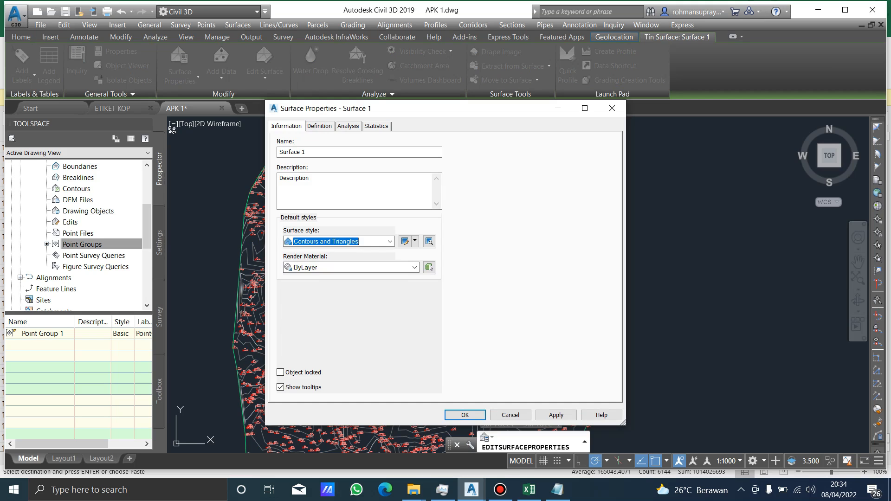
{"action": "left_click", "coordinate": [556, 415]}
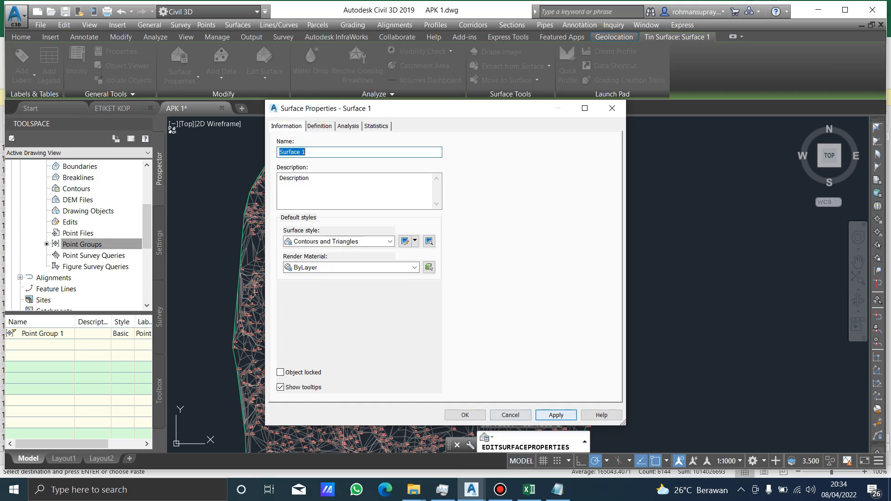
{"action": "left_click", "coordinate": [465, 415]}
{"action": "key", "text": "Escape"}
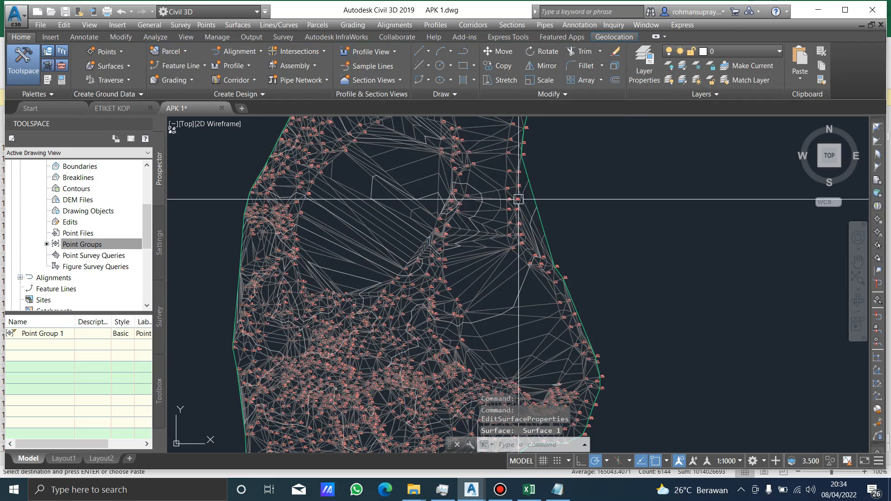
Delete the outermost long triangle edges bridging the eastern border between points 1450 and 1428 with Delete Line.
{"action": "scroll", "coordinate": [518, 198], "scroll_direction": "up", "scroll_amount": 7}
{"action": "scroll", "coordinate": [511, 193], "scroll_direction": "down", "scroll_amount": 4}
{"action": "middle_click_drag", "start_coordinate": [504, 197], "coordinate": [506, 263]}
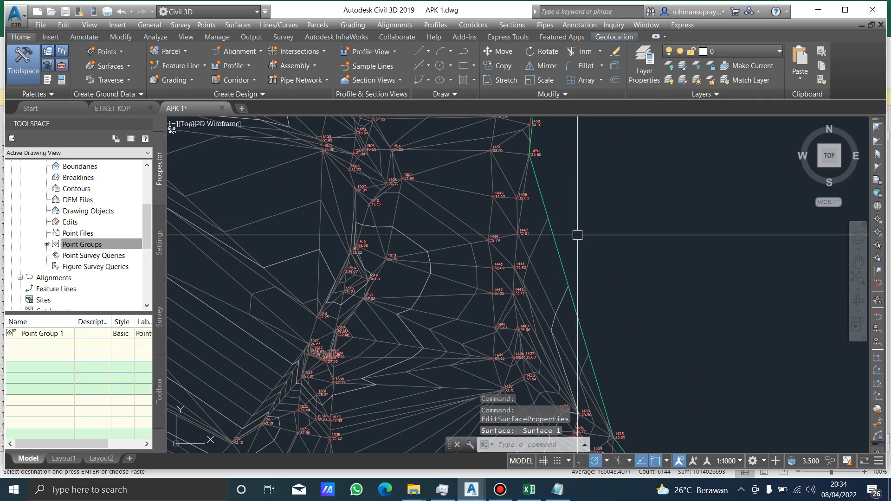
{"action": "left_click", "coordinate": [324, 193]}
{"action": "left_click", "coordinate": [264, 69]}
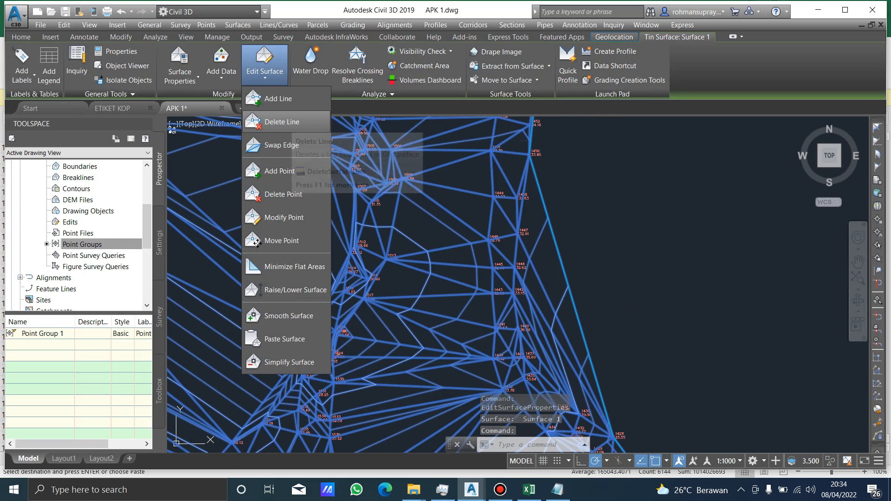
{"action": "left_click", "coordinate": [283, 122]}
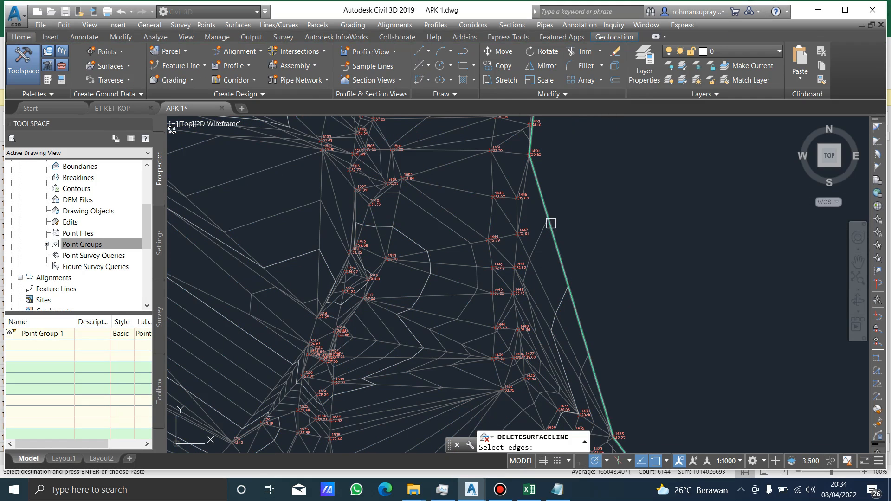
{"action": "left_click", "coordinate": [599, 321]}
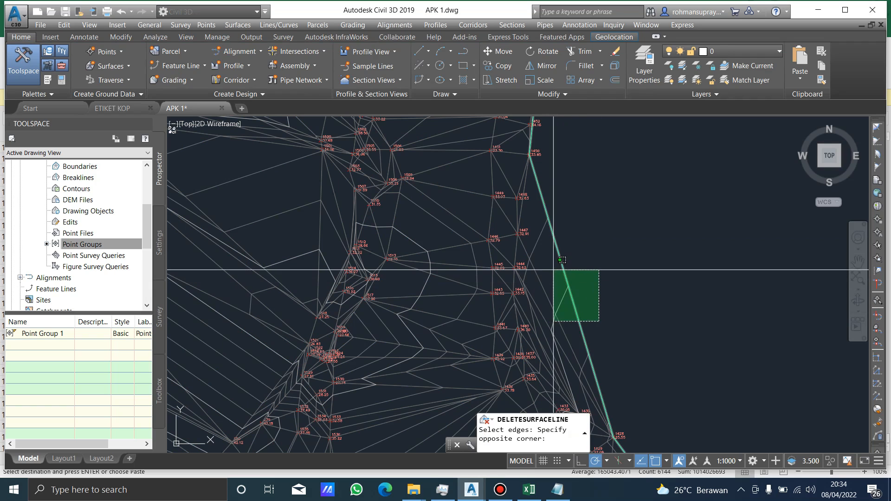
{"action": "left_click", "coordinate": [559, 275]}
{"action": "key", "text": "Return"}
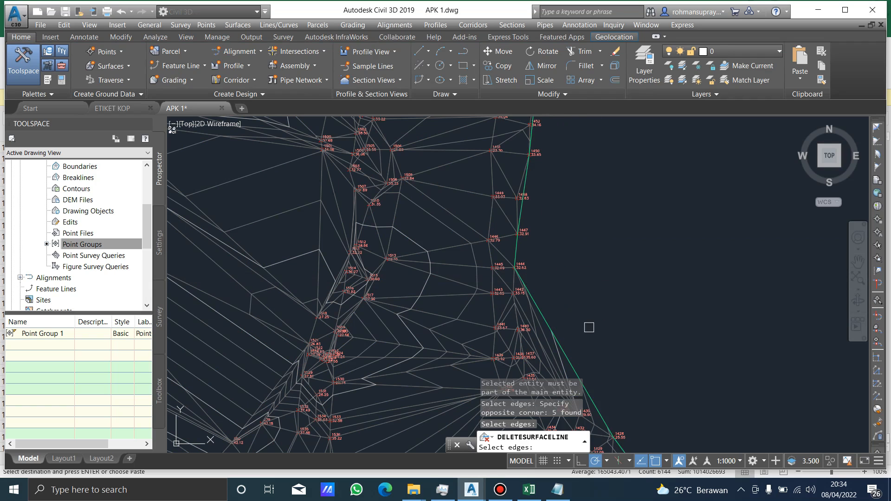
Delete the long narrow triangle edges along the eastern border between points 1444 and 1428.
{"action": "middle_click_drag", "start_coordinate": [588, 355], "coordinate": [534, 278]}
{"action": "scroll", "coordinate": [535, 278], "scroll_direction": "up", "scroll_amount": 2}
{"action": "left_click", "coordinate": [551, 298]}
{"action": "left_click", "coordinate": [477, 256]}
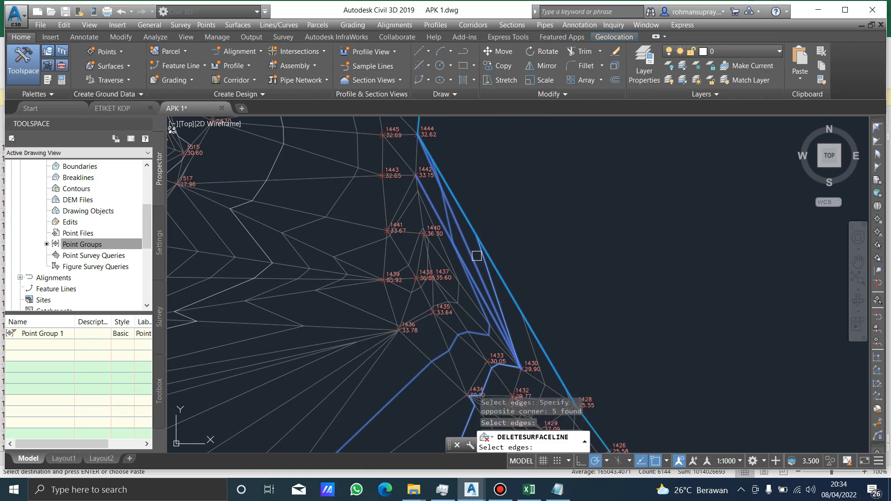
{"action": "key", "text": "Return"}
Delete the outer triangle edges spanning the eastern border between points 1440 and 1430.
{"action": "scroll", "coordinate": [543, 226], "scroll_direction": "down", "scroll_amount": 3}
{"action": "scroll", "coordinate": [523, 267], "scroll_direction": "up", "scroll_amount": 6}
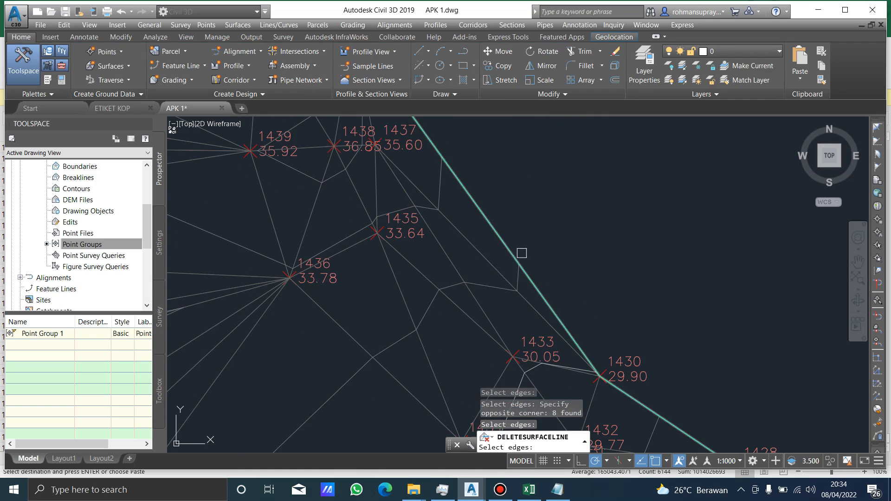
{"action": "left_click", "coordinate": [554, 284]}
{"action": "left_click", "coordinate": [516, 258]}
{"action": "key", "text": "Return"}
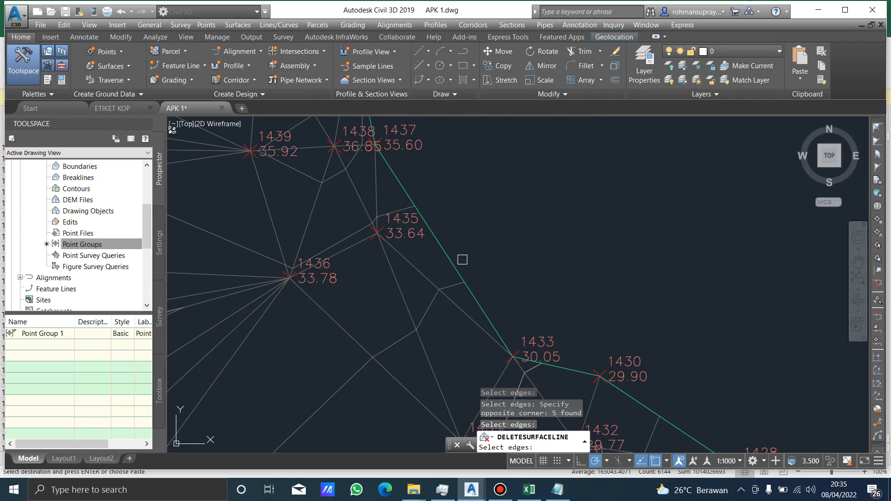
Delete the outer triangle edge between points 1437 and 1433 so the border follows point 1435.
{"action": "left_click", "coordinate": [453, 261]}
{"action": "key", "text": "Return"}
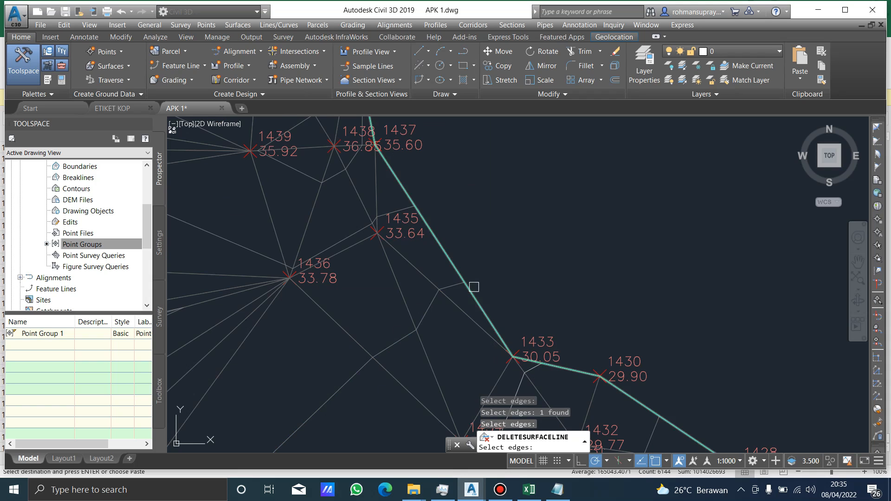
{"action": "scroll", "coordinate": [474, 287], "scroll_direction": "up", "scroll_amount": 2}
{"action": "left_click", "coordinate": [479, 286]}
{"action": "left_click", "coordinate": [441, 269]}
{"action": "scroll", "coordinate": [503, 247], "scroll_direction": "down", "scroll_amount": 2}
{"action": "key", "text": "Return"}
{"action": "scroll", "coordinate": [505, 245], "scroll_direction": "down", "scroll_amount": 2}
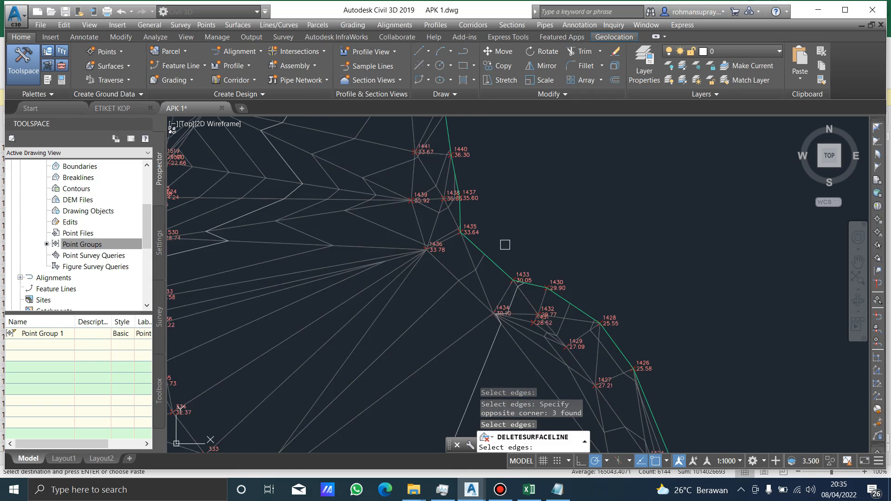
Finish the Delete Line edit on the surface's triangle edges and regenerate the drawing.
{"action": "scroll", "coordinate": [525, 195], "scroll_direction": "down", "scroll_amount": 6}
{"action": "scroll", "coordinate": [484, 350], "scroll_direction": "up", "scroll_amount": 4}
{"action": "middle_click_drag", "start_coordinate": [420, 243], "coordinate": [420, 283]}
{"action": "key", "text": "Return"}
{"action": "key", "text": "Escape"}
{"action": "left_click", "coordinate": [578, 223]}
{"action": "key", "text": "Escape"}
{"action": "type", "text": "re"}
{"action": "key", "text": "Return"}
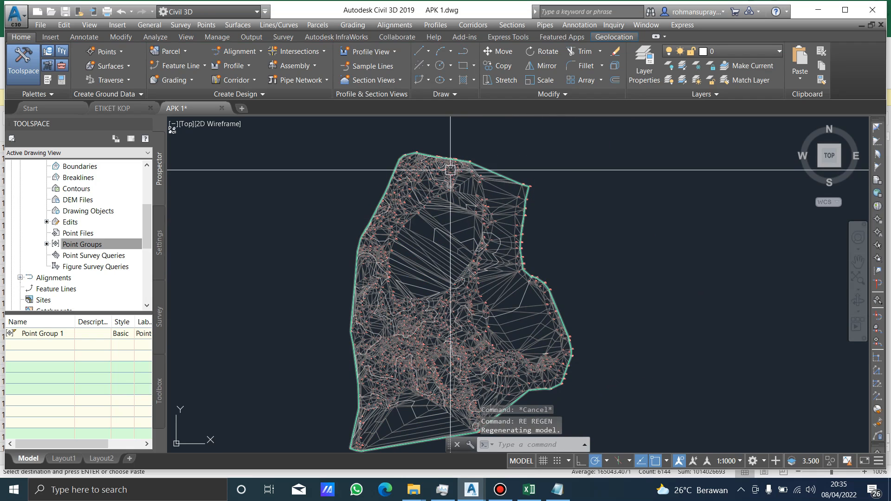
Set the point style of Point Group 1 to <none> in its properties.
{"action": "scroll", "coordinate": [413, 184], "scroll_direction": "up", "scroll_amount": 4}
{"action": "scroll", "coordinate": [411, 184], "scroll_direction": "down", "scroll_amount": 5}
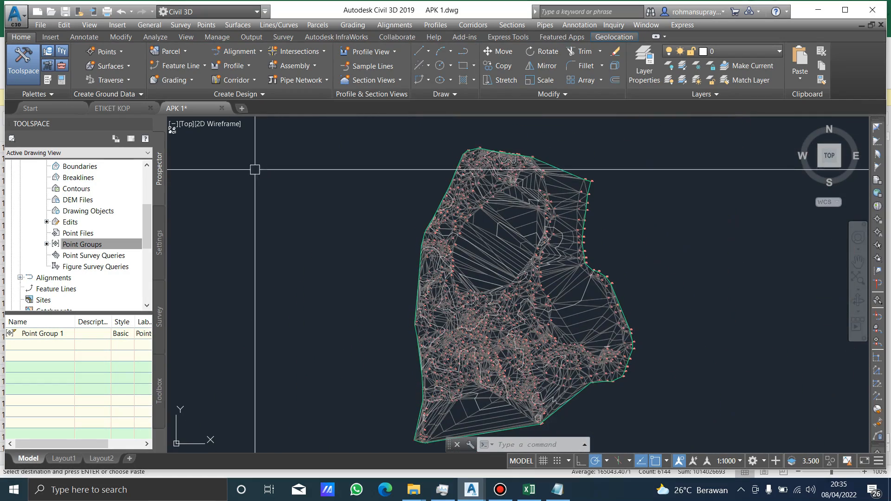
{"action": "left_click_drag", "start_coordinate": [147, 227], "coordinate": [147, 194]}
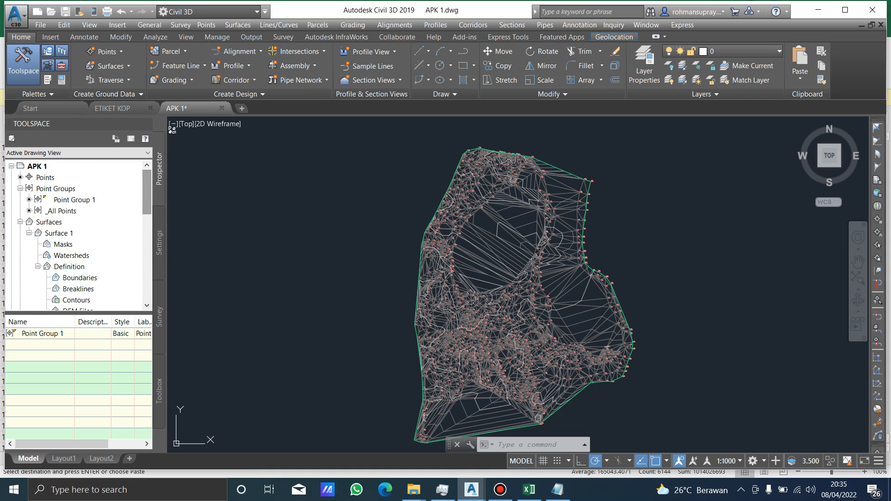
{"action": "left_click", "coordinate": [74, 200]}
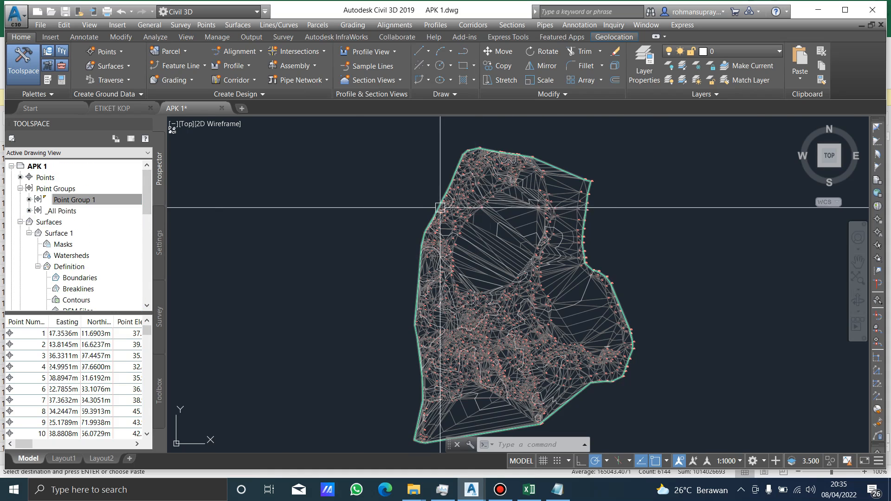
{"action": "scroll", "coordinate": [423, 231], "scroll_direction": "up", "scroll_amount": 5}
{"action": "scroll", "coordinate": [423, 230], "scroll_direction": "down", "scroll_amount": 2}
{"action": "middle_click_drag", "start_coordinate": [367, 238], "coordinate": [410, 192]}
{"action": "scroll", "coordinate": [477, 194], "scroll_direction": "up", "scroll_amount": 8}
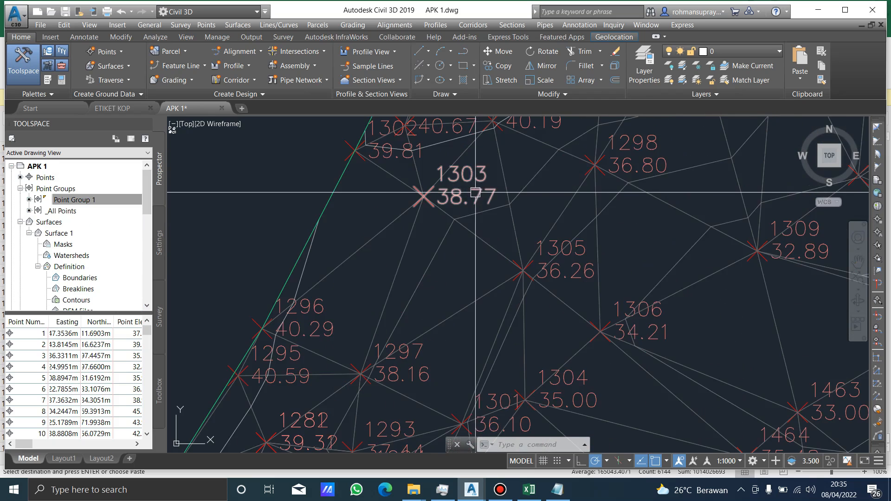
{"action": "scroll", "coordinate": [474, 193], "scroll_direction": "down", "scroll_amount": 4}
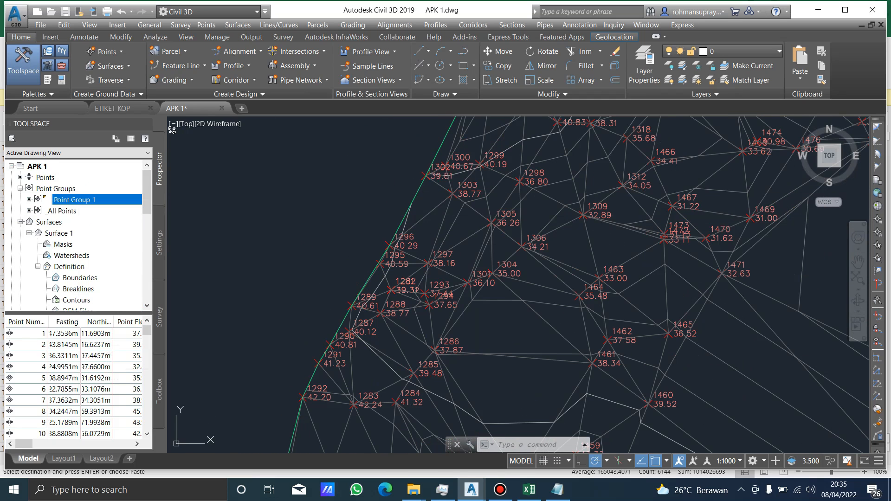
{"action": "right_click", "coordinate": [78, 200]}
{"action": "left_click", "coordinate": [116, 205]}
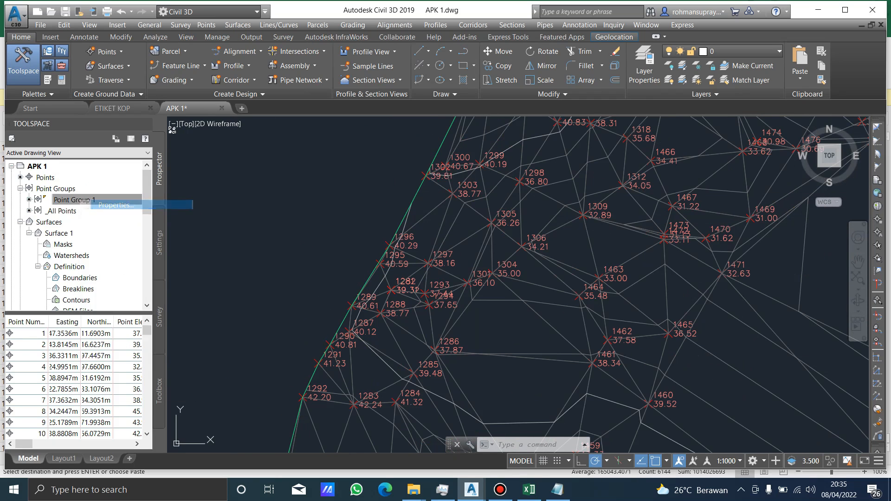
{"action": "left_click", "coordinate": [619, 279]}
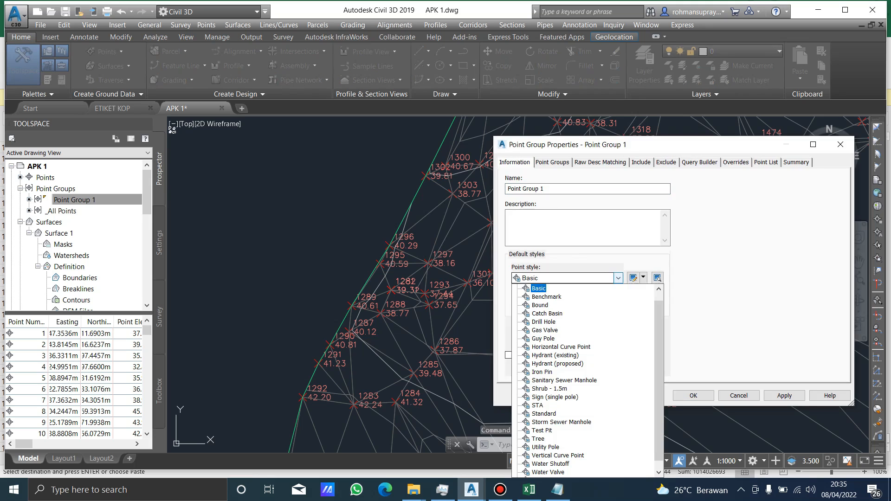
{"action": "scroll", "coordinate": [540, 304], "scroll_direction": "up", "scroll_amount": 1}
{"action": "left_click", "coordinate": [542, 289]}
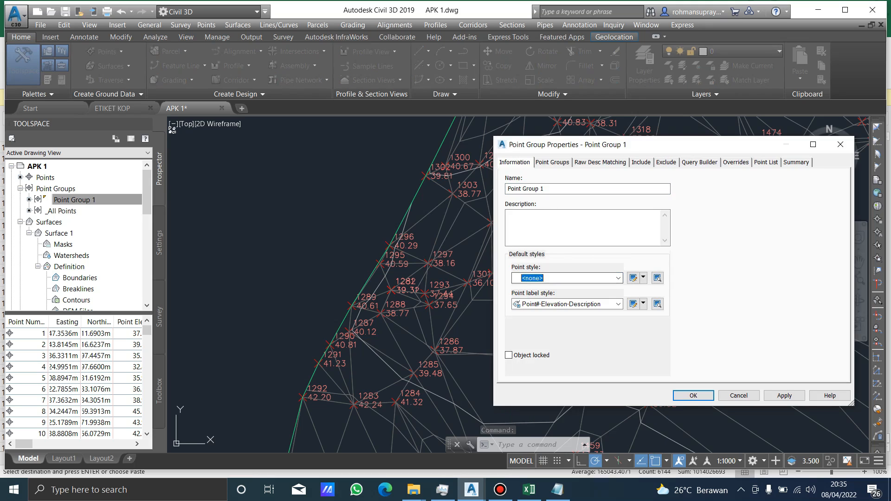
Set the point label style of Point Group 1 to <none> and apply the changes.
{"action": "left_click", "coordinate": [618, 304]}
{"action": "left_click", "coordinate": [543, 315]}
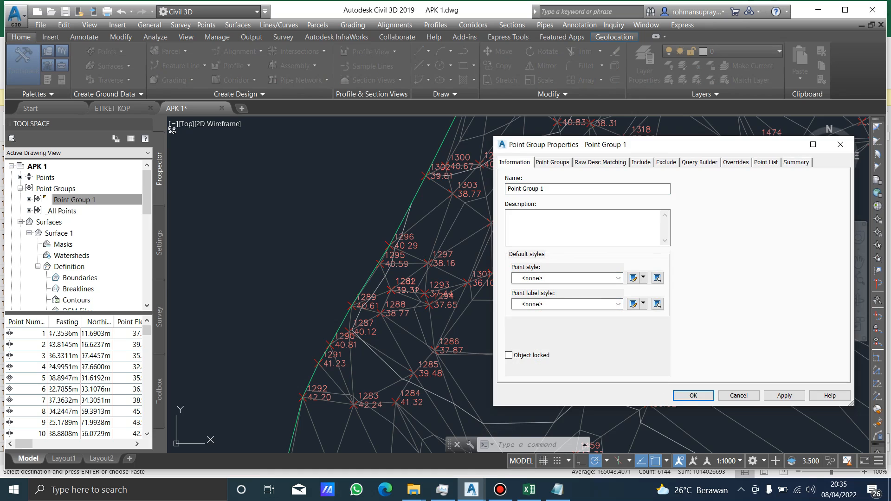
{"action": "left_click", "coordinate": [784, 396]}
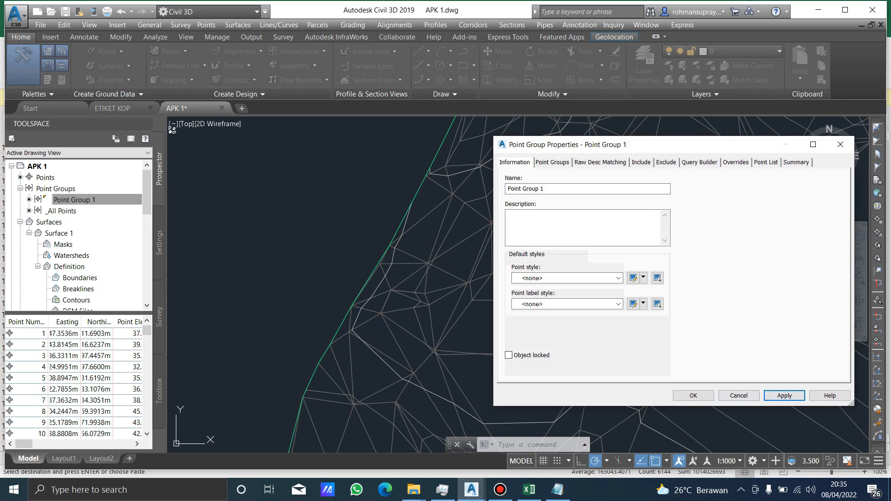
{"action": "left_click", "coordinate": [693, 395]}
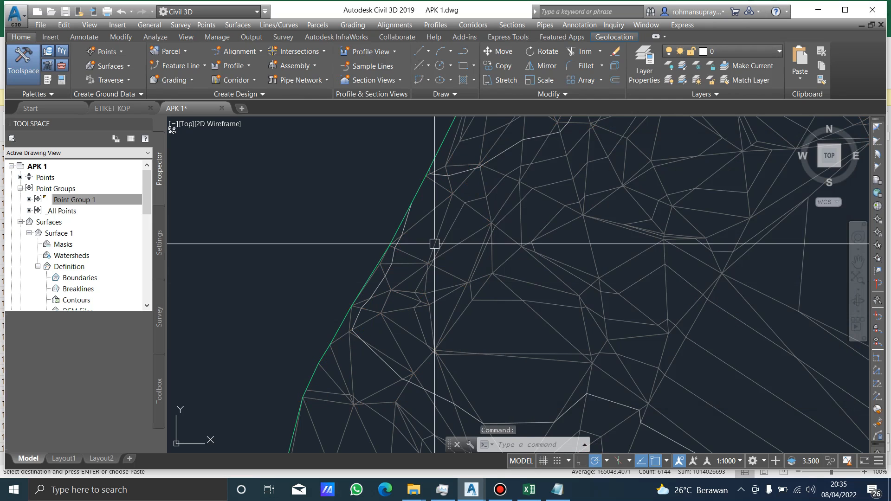
Set the surface style of Surface 1 to Contours 2m and 10m (Background) in its surface properties.
{"action": "scroll", "coordinate": [435, 243], "scroll_direction": "down", "scroll_amount": 6}
{"action": "middle_click_drag", "start_coordinate": [597, 199], "coordinate": [501, 228]}
{"action": "left_click", "coordinate": [385, 191]}
{"action": "right_click", "coordinate": [418, 230]}
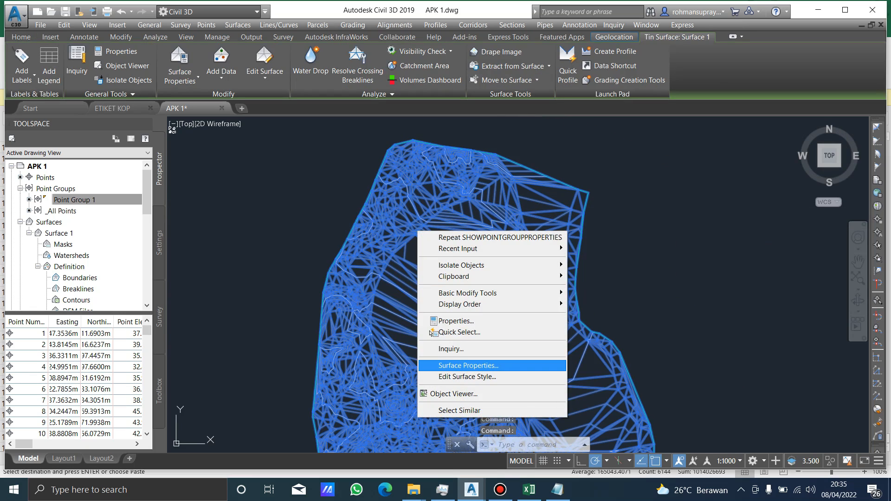
{"action": "left_click", "coordinate": [468, 366]}
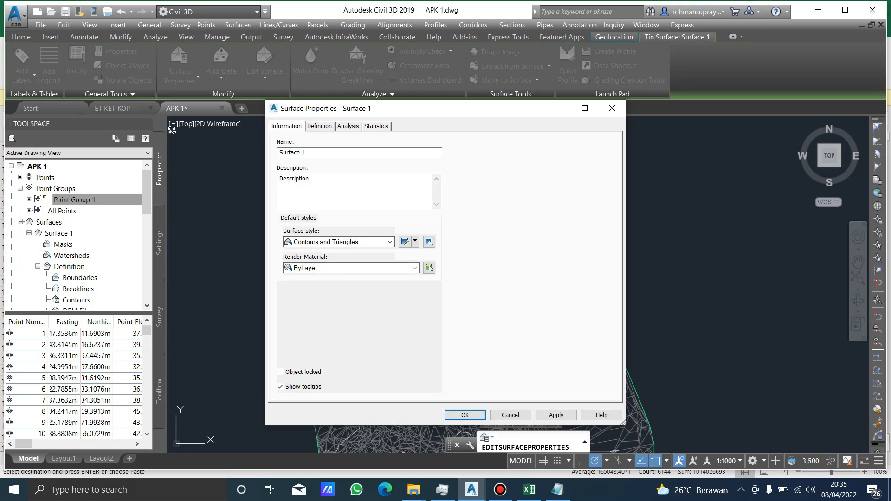
{"action": "left_click", "coordinate": [389, 242]}
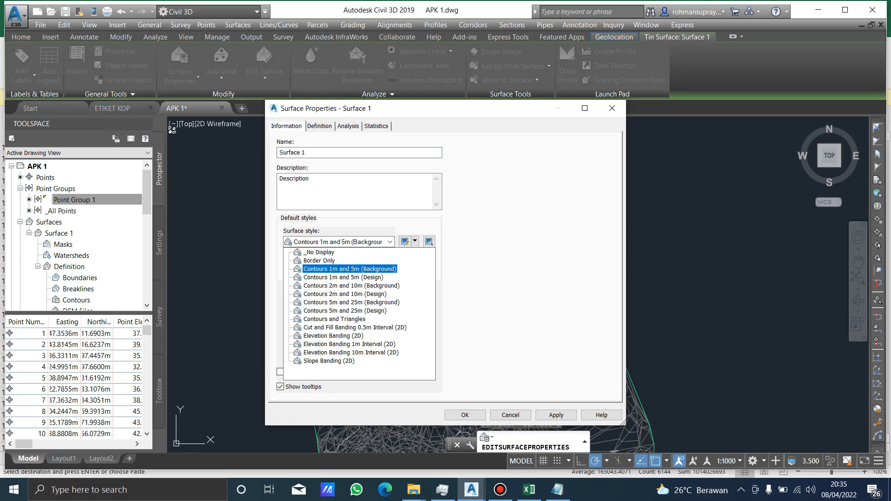
{"action": "key", "text": "Return"}
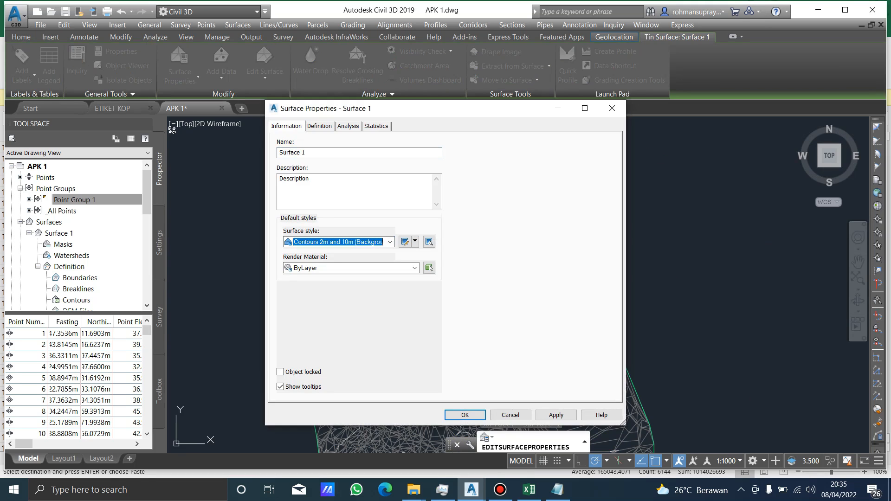
{"action": "left_click", "coordinate": [556, 416]}
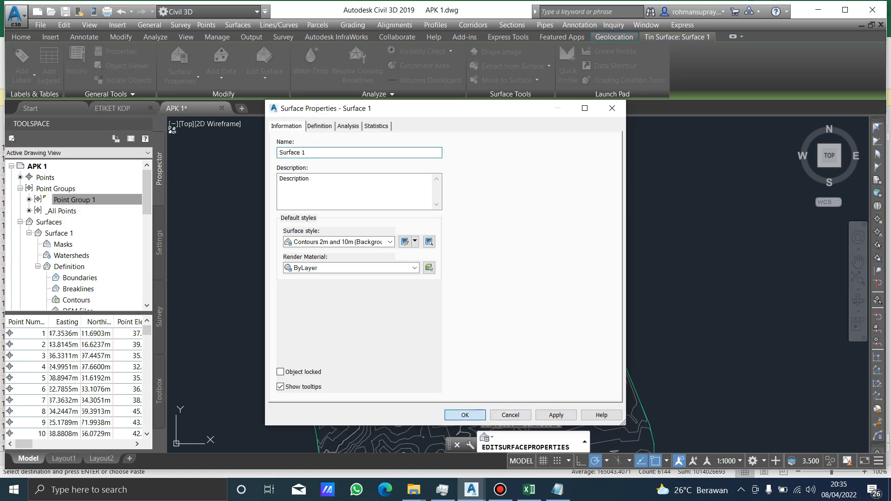
{"action": "left_click", "coordinate": [465, 415]}
Examine the contour lines across the whole surface and along its western part.
{"action": "middle_click_drag", "start_coordinate": [394, 275], "coordinate": [451, 177]}
{"action": "scroll", "coordinate": [457, 188], "scroll_direction": "down", "scroll_amount": 2}
{"action": "middle_click_drag", "start_coordinate": [516, 202], "coordinate": [516, 238]}
{"action": "scroll", "coordinate": [76, 232], "scroll_direction": "down", "scroll_amount": 3}
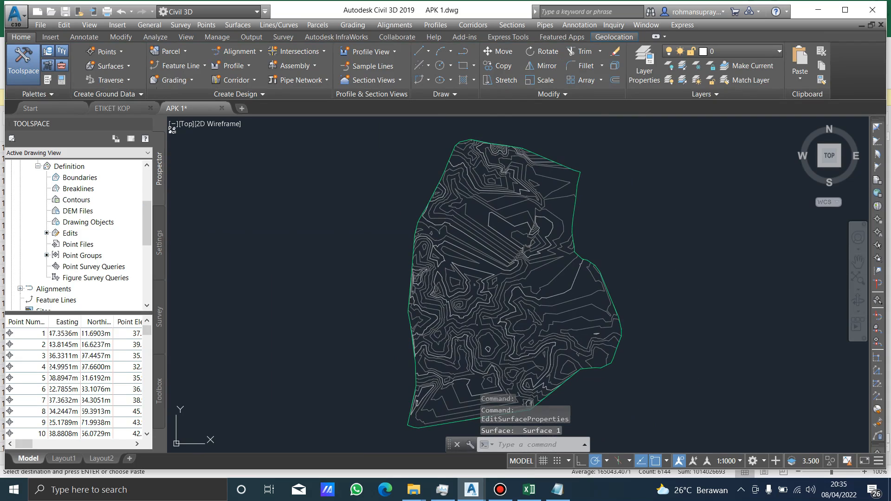
{"action": "scroll", "coordinate": [79, 234], "scroll_direction": "down", "scroll_amount": 3}
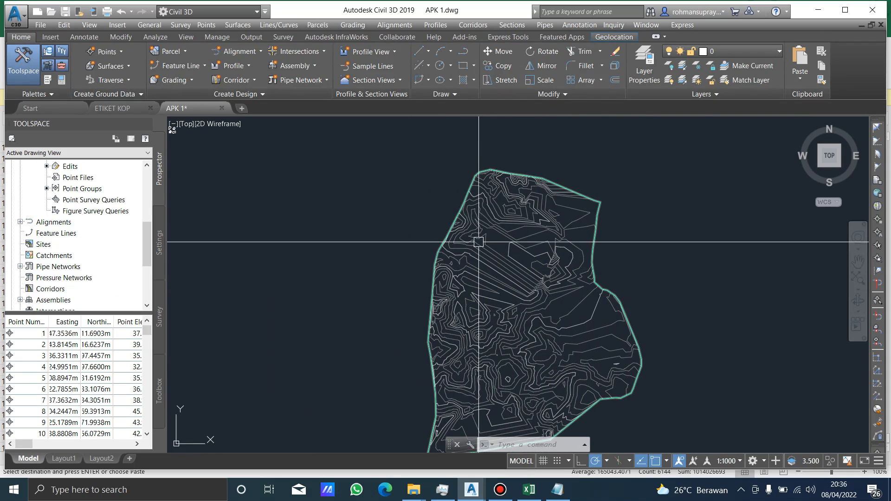
{"action": "scroll", "coordinate": [482, 239], "scroll_direction": "up", "scroll_amount": 5}
{"action": "middle_click_drag", "start_coordinate": [466, 282], "coordinate": [478, 210]}
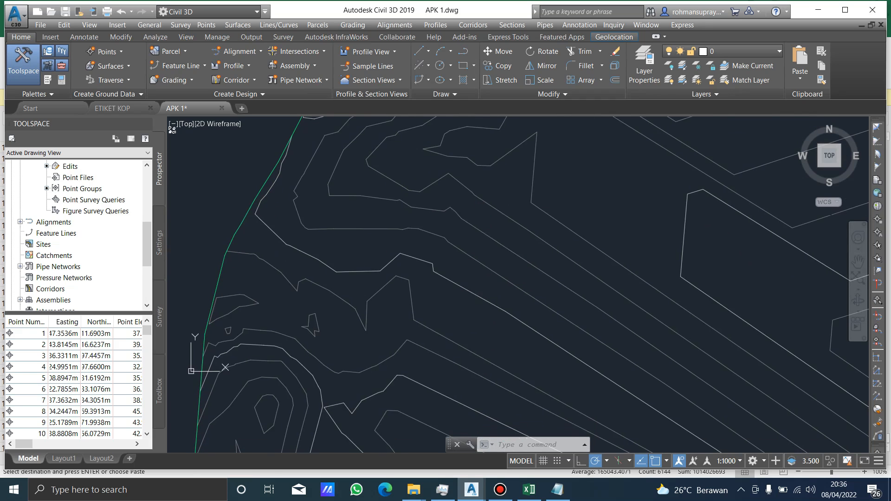
{"action": "scroll", "coordinate": [550, 213], "scroll_direction": "down", "scroll_amount": 5}
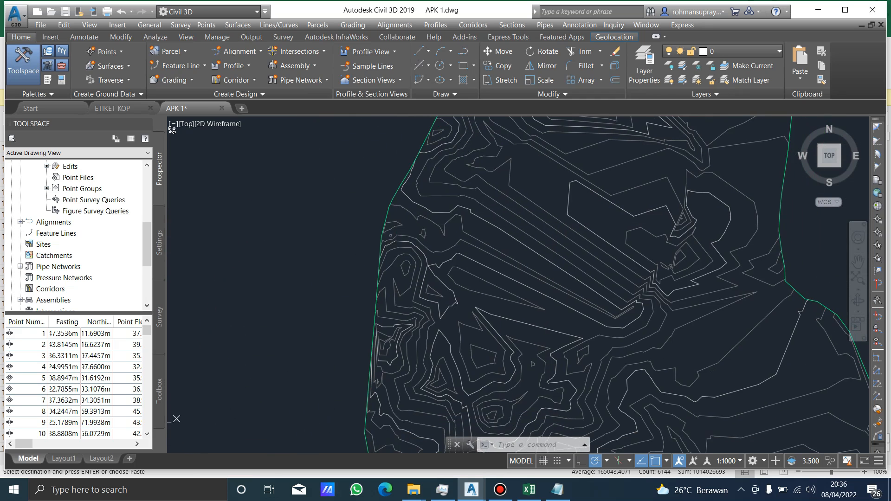
{"action": "scroll", "coordinate": [518, 189], "scroll_direction": "up", "scroll_amount": 5}
Label the surface contours with Contour - Multiple at Interval along a diagonal line crossing the whole surface, using an interval of 100.
{"action": "left_click", "coordinate": [518, 193]}
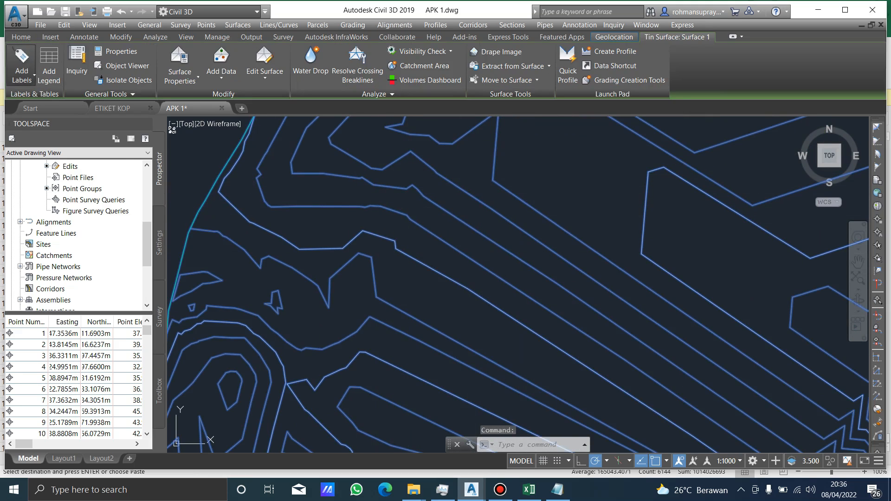
{"action": "left_click", "coordinate": [22, 76]}
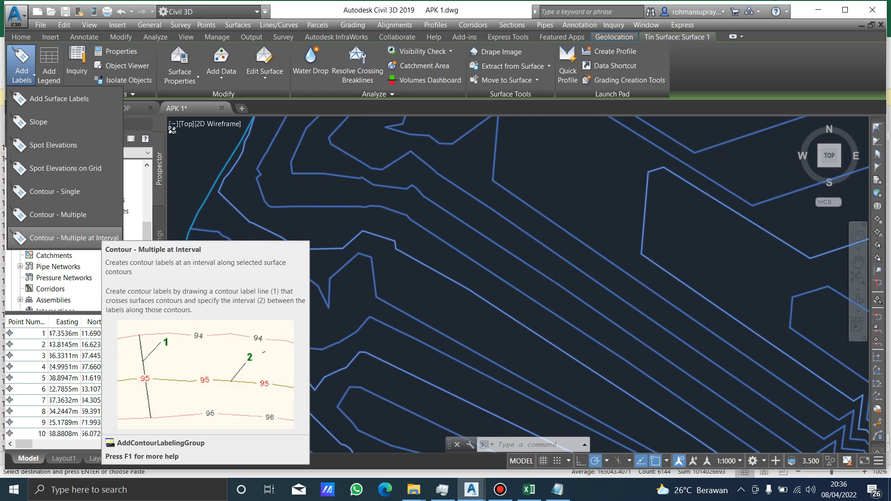
{"action": "left_click", "coordinate": [75, 238]}
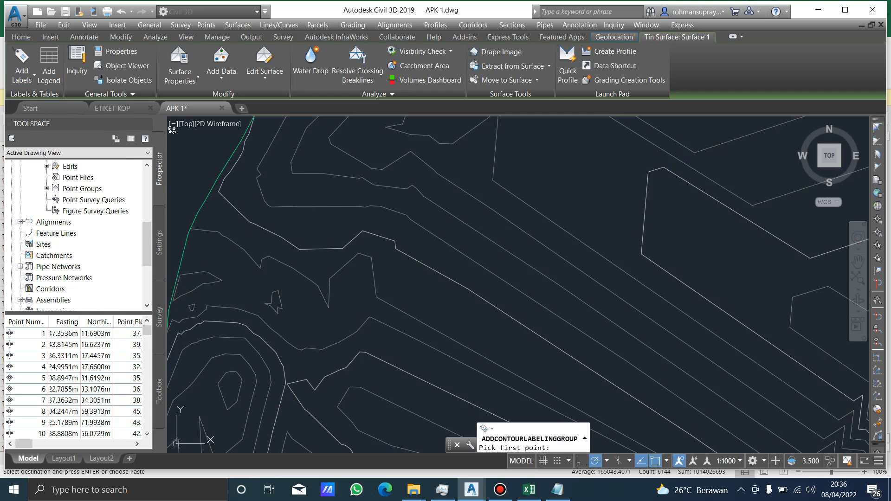
{"action": "scroll", "coordinate": [382, 348], "scroll_direction": "down", "scroll_amount": 8}
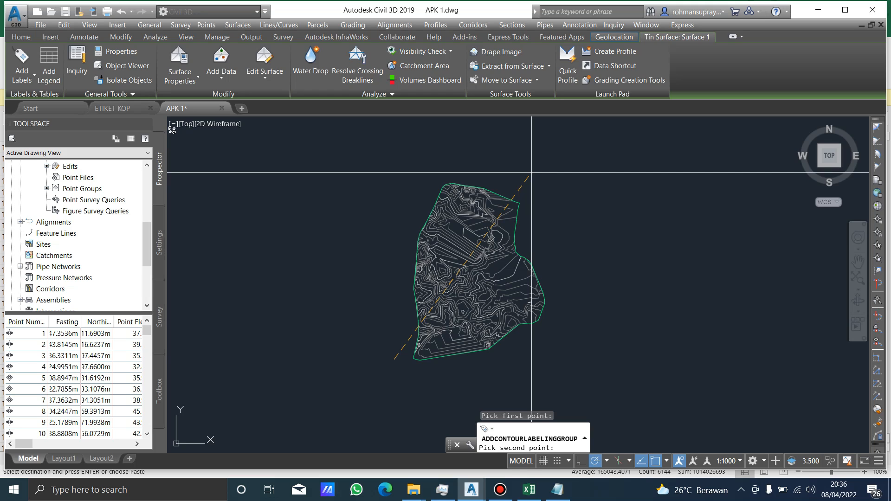
{"action": "left_click", "coordinate": [532, 172]}
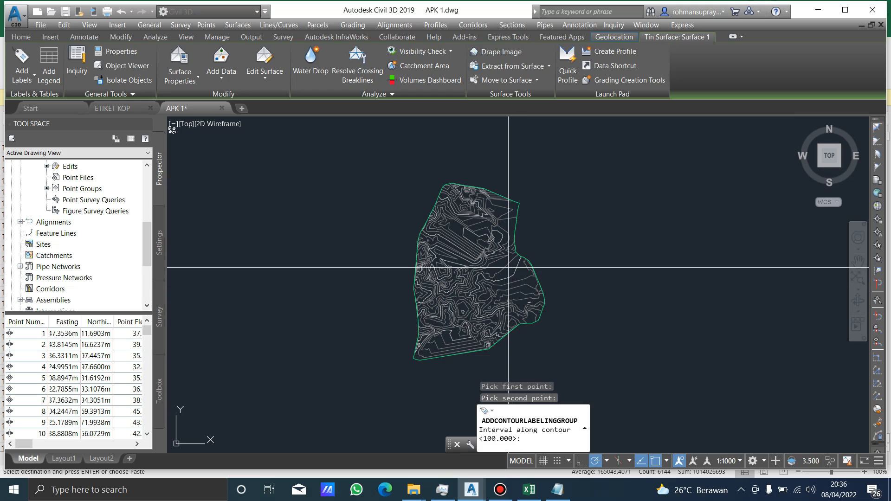
{"action": "type", "text": "100"}
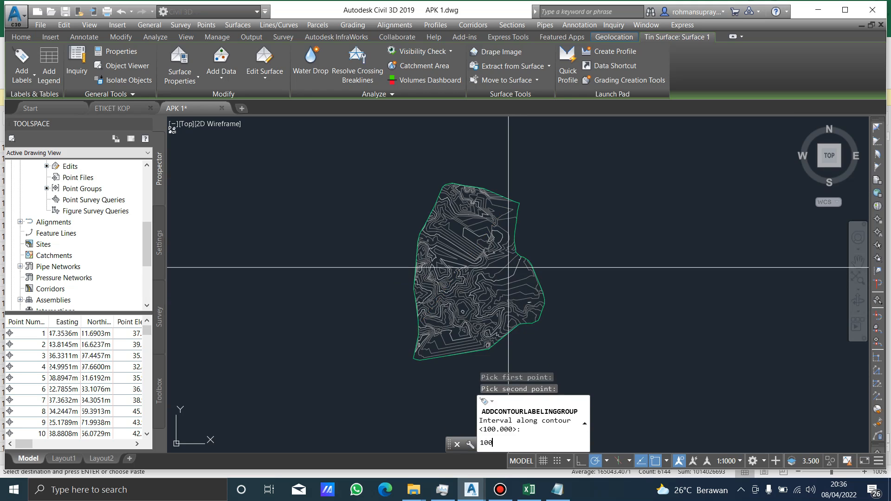
{"action": "key", "text": "Return"}
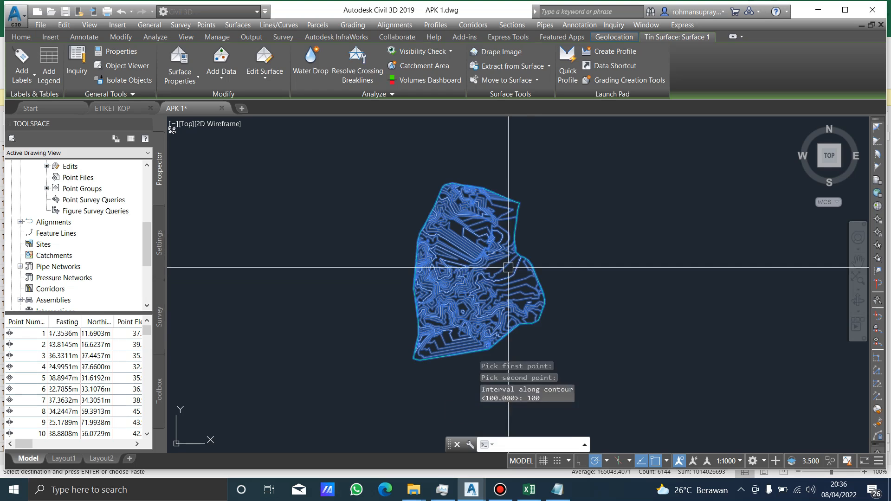
Examine the elevation labels along the contours, looking for unlabelled contour lines, and clear the surface selection.
{"action": "scroll", "coordinate": [450, 253], "scroll_direction": "up", "scroll_amount": 8}
{"action": "scroll", "coordinate": [586, 230], "scroll_direction": "up", "scroll_amount": 6}
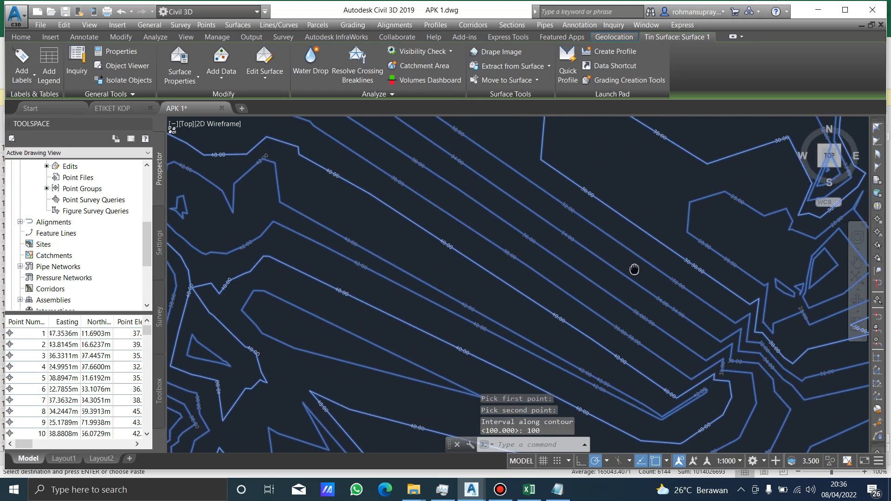
{"action": "scroll", "coordinate": [476, 235], "scroll_direction": "up", "scroll_amount": 6}
{"action": "middle_click_drag", "start_coordinate": [507, 206], "coordinate": [595, 214]}
{"action": "scroll", "coordinate": [595, 214], "scroll_direction": "down", "scroll_amount": 8}
{"action": "middle_click_drag", "start_coordinate": [425, 236], "coordinate": [562, 338]}
{"action": "scroll", "coordinate": [304, 202], "scroll_direction": "up", "scroll_amount": 6}
{"action": "scroll", "coordinate": [326, 228], "scroll_direction": "down", "scroll_amount": 4}
{"action": "middle_click_drag", "start_coordinate": [567, 169], "coordinate": [278, 367]}
{"action": "middle_click_drag", "start_coordinate": [652, 209], "coordinate": [434, 238]}
{"action": "scroll", "coordinate": [437, 237], "scroll_direction": "down", "scroll_amount": 6}
{"action": "middle_click_drag", "start_coordinate": [605, 271], "coordinate": [552, 221]}
{"action": "scroll", "coordinate": [552, 221], "scroll_direction": "up", "scroll_amount": 8}
{"action": "scroll", "coordinate": [551, 220], "scroll_direction": "down", "scroll_amount": 4}
{"action": "middle_click_drag", "start_coordinate": [424, 284], "coordinate": [621, 136]}
{"action": "scroll", "coordinate": [477, 238], "scroll_direction": "down", "scroll_amount": 5}
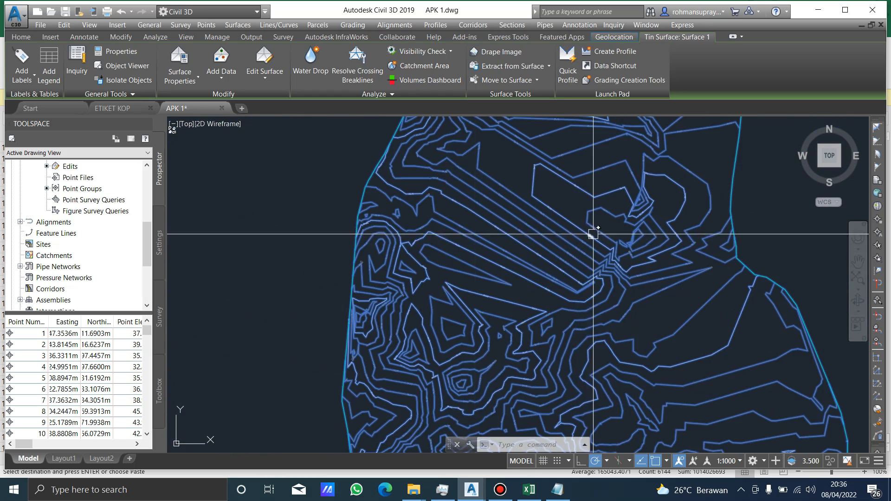
{"action": "scroll", "coordinate": [480, 322], "scroll_direction": "up", "scroll_amount": 7}
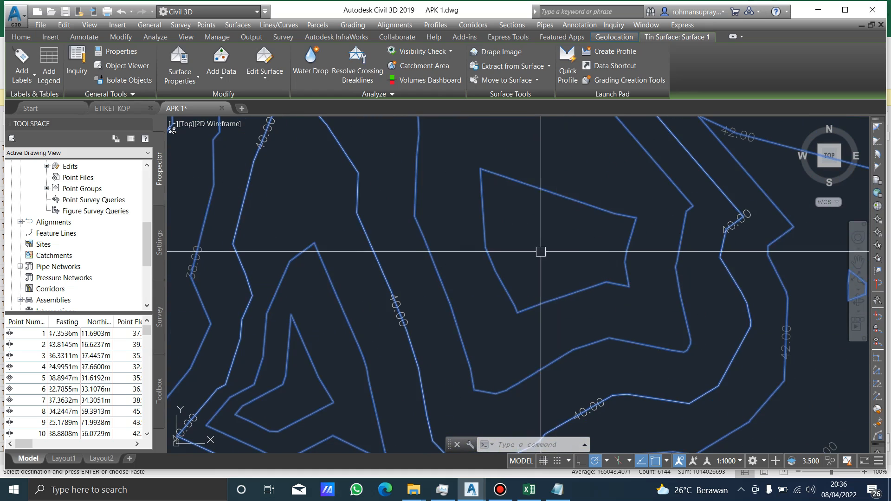
{"action": "middle_click_drag", "start_coordinate": [548, 208], "coordinate": [535, 238]}
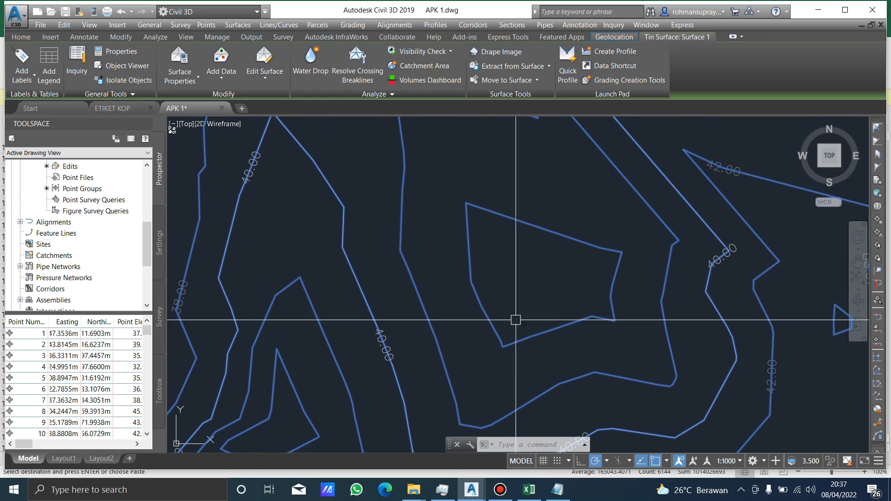
{"action": "key", "text": "Escape"}
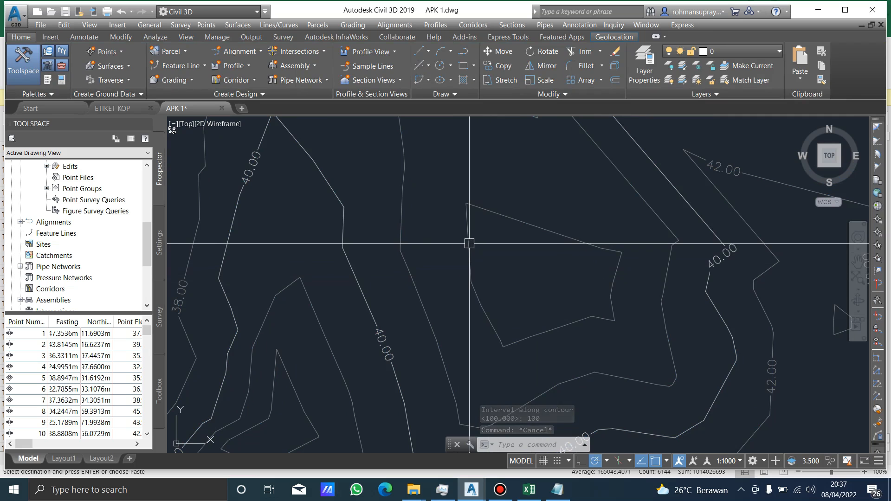
Add Contour - Single labels to the unlabelled closed contour in the middle of the surface and to the contour line just outside it.
{"action": "left_click", "coordinate": [515, 222]}
{"action": "left_click", "coordinate": [22, 69]}
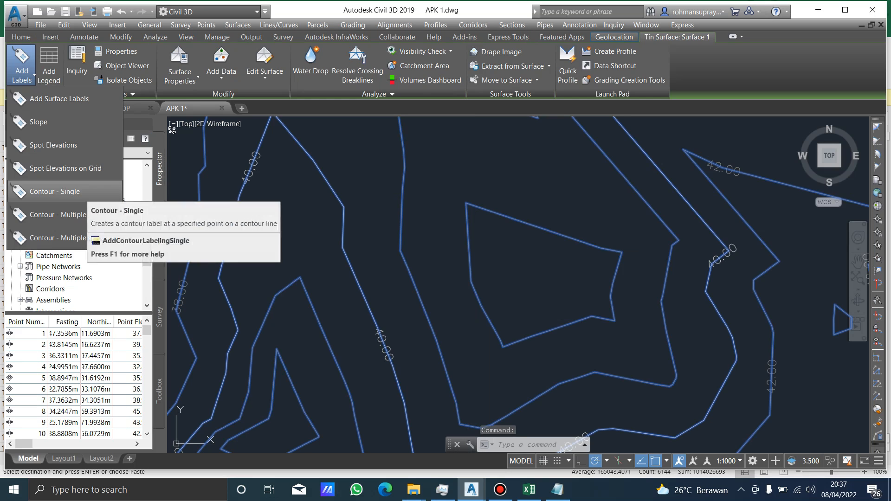
{"action": "left_click", "coordinate": [70, 191]}
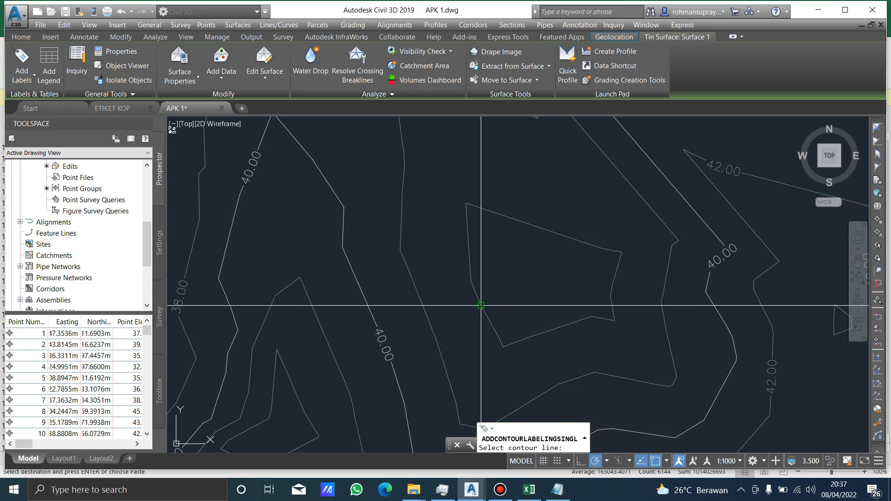
{"action": "scroll", "coordinate": [558, 231], "scroll_direction": "down", "scroll_amount": 3}
{"action": "mouse_move", "coordinate": [556, 213]}
{"action": "middle_mouse_down"}
{"action": "mouse_move", "coordinate": [544, 269]}
{"action": "mouse_move", "coordinate": [537, 233]}
{"action": "middle_mouse_up"}
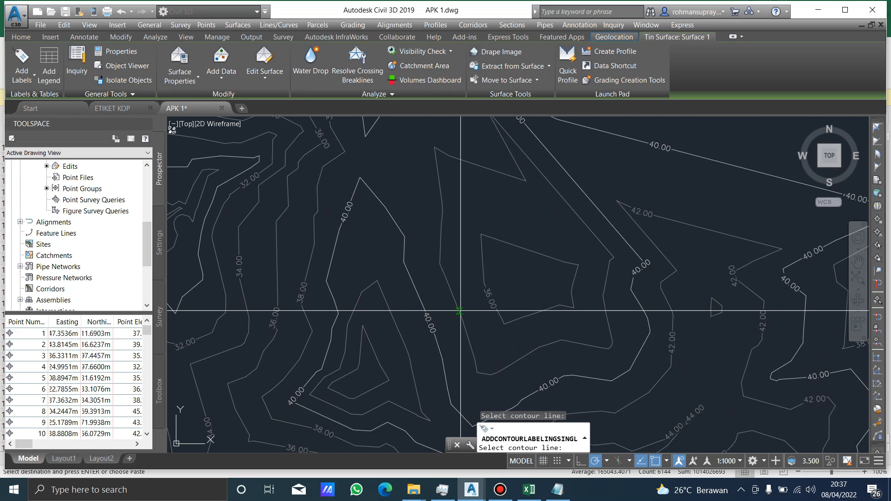
{"action": "left_click", "coordinate": [459, 310]}
{"action": "scroll", "coordinate": [522, 233], "scroll_direction": "up", "scroll_amount": 2}
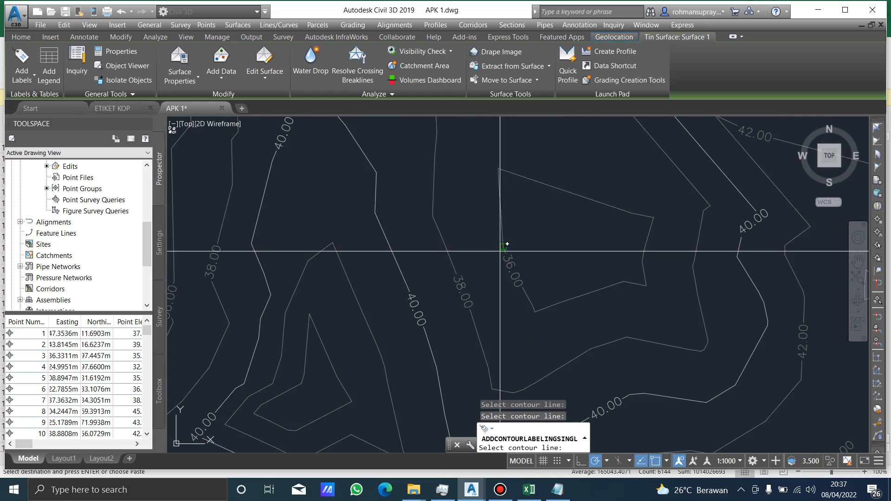
{"action": "scroll", "coordinate": [510, 236], "scroll_direction": "down", "scroll_amount": 4}
{"action": "key", "text": "Return"}
{"action": "scroll", "coordinate": [537, 220], "scroll_direction": "down", "scroll_amount": 5}
{"action": "key", "text": "Escape"}
{"action": "key", "text": "Escape"}
Examine the contour labels across the whole surface and along its western edge.
{"action": "scroll", "coordinate": [428, 233], "scroll_direction": "down", "scroll_amount": 2}
{"action": "mouse_move", "coordinate": [472, 223]}
{"action": "middle_mouse_down"}
{"action": "mouse_move", "coordinate": [479, 269]}
{"action": "mouse_move", "coordinate": [520, 235]}
{"action": "middle_mouse_up"}
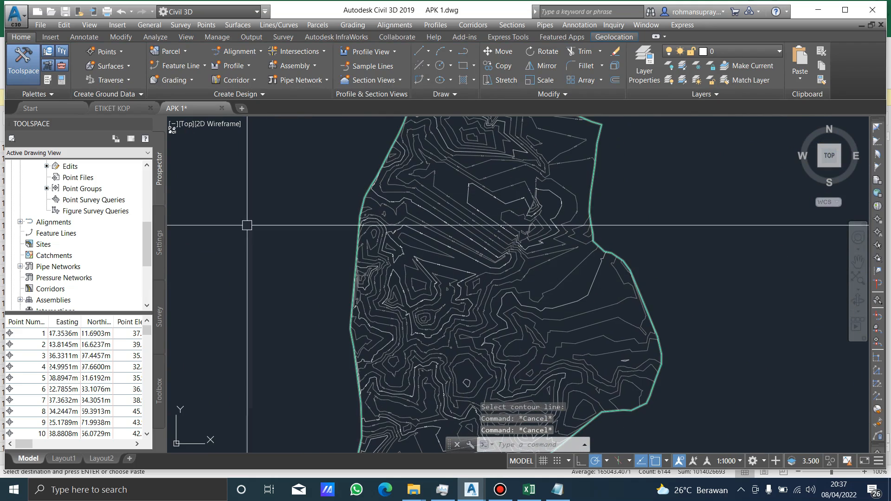
{"action": "mouse_move", "coordinate": [575, 194]}
{"action": "middle_mouse_down"}
{"action": "mouse_move", "coordinate": [590, 296]}
{"action": "mouse_move", "coordinate": [593, 205]}
{"action": "middle_mouse_up"}
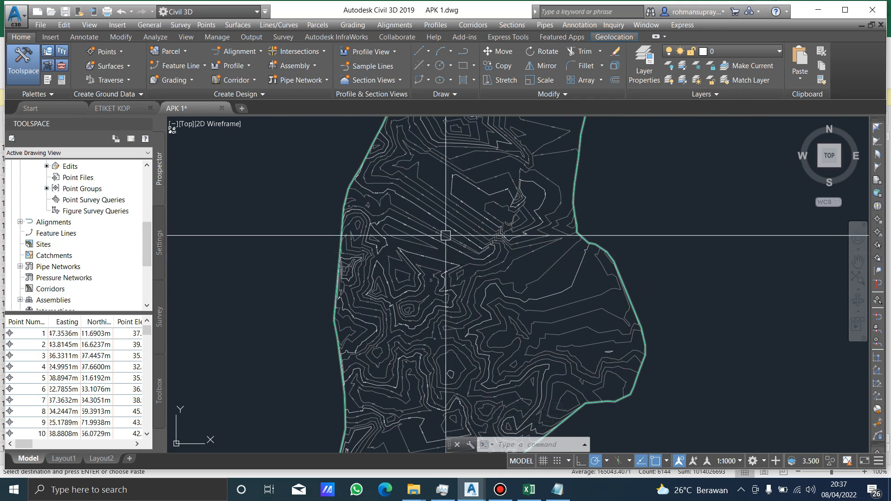
{"action": "scroll", "coordinate": [445, 235], "scroll_direction": "up", "scroll_amount": 5}
{"action": "scroll", "coordinate": [444, 228], "scroll_direction": "down", "scroll_amount": 2}
{"action": "middle_click_drag", "start_coordinate": [413, 213], "coordinate": [484, 302]}
{"action": "scroll", "coordinate": [349, 252], "scroll_direction": "up", "scroll_amount": 6}
{"action": "middle_click_drag", "start_coordinate": [423, 183], "coordinate": [404, 249]}
{"action": "scroll", "coordinate": [403, 235], "scroll_direction": "down", "scroll_amount": 5}
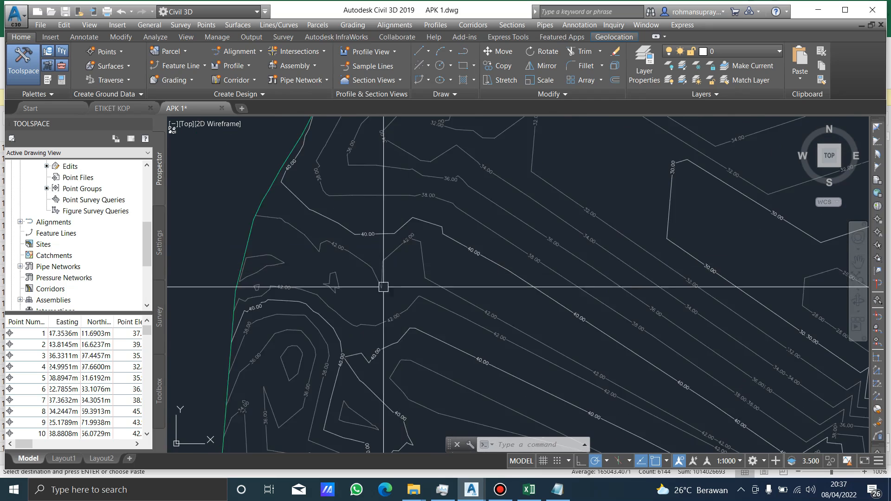
{"action": "middle_click_drag", "start_coordinate": [321, 304], "coordinate": [454, 201]}
{"action": "scroll", "coordinate": [525, 221], "scroll_direction": "down", "scroll_amount": 2}
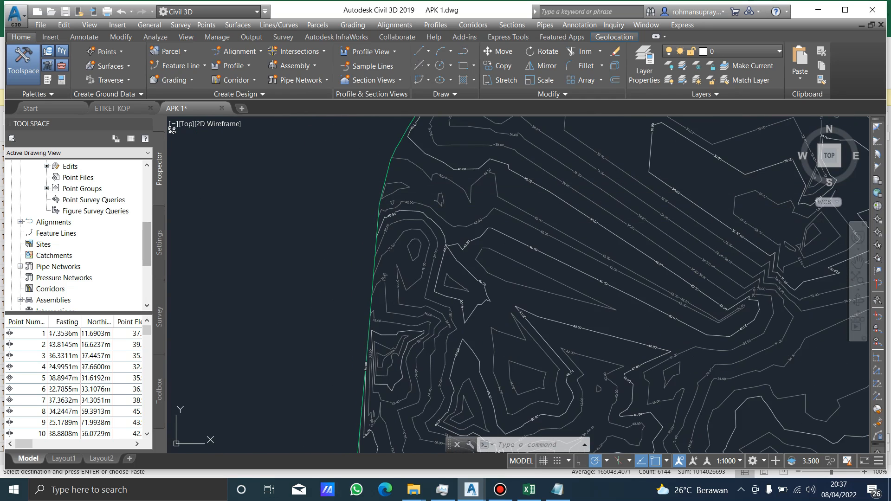
{"action": "scroll", "coordinate": [492, 193], "scroll_direction": "down", "scroll_amount": 2}
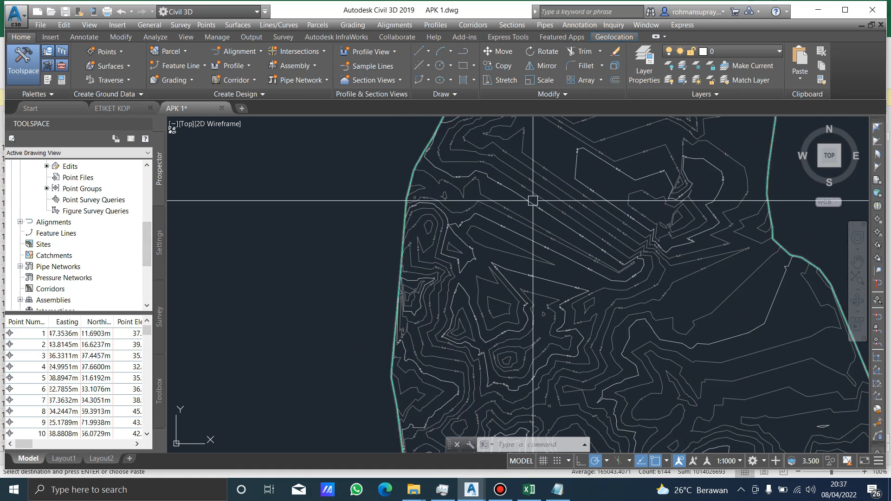
{"action": "middle_click_drag", "start_coordinate": [534, 199], "coordinate": [475, 181]}
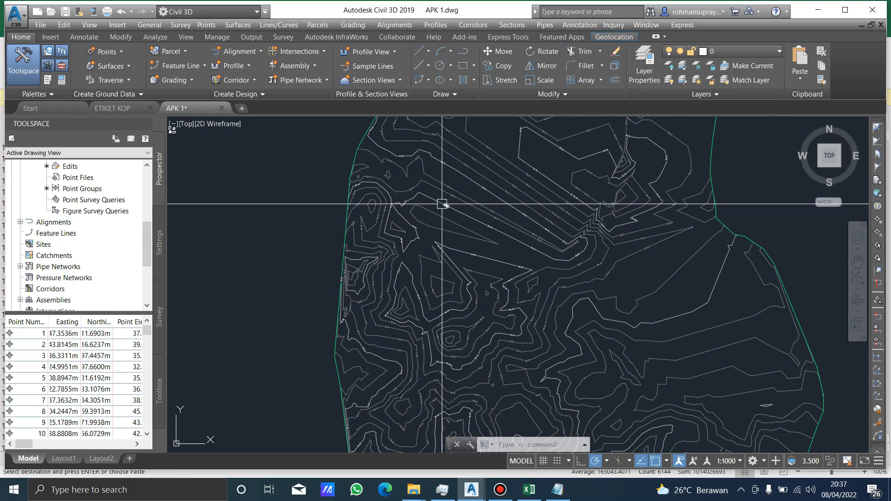
Draw an upright rectangle over the central part of the surface, inside its outer border.
{"action": "type", "text": "rec"}
{"action": "key", "text": "Return"}
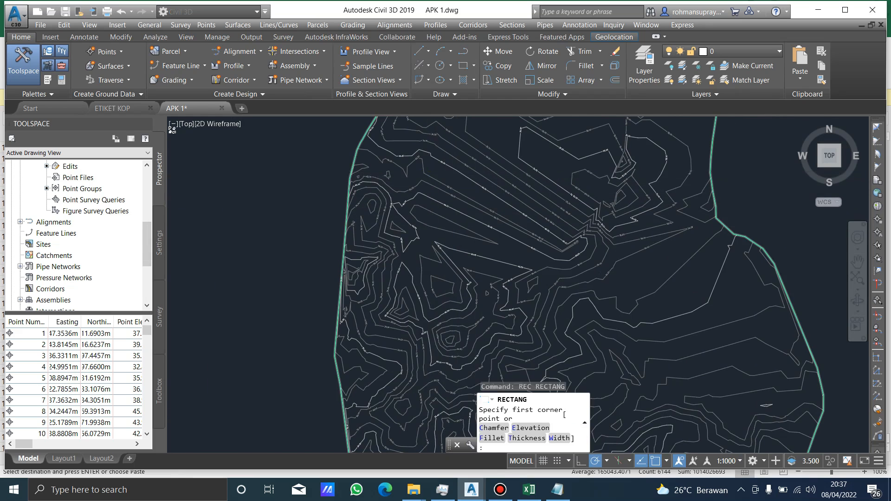
{"action": "scroll", "coordinate": [435, 156], "scroll_direction": "up", "scroll_amount": 5}
{"action": "left_click", "coordinate": [435, 156]}
{"action": "scroll", "coordinate": [435, 156], "scroll_direction": "down", "scroll_amount": 7}
{"action": "middle_click_drag", "start_coordinate": [614, 339], "coordinate": [598, 306]}
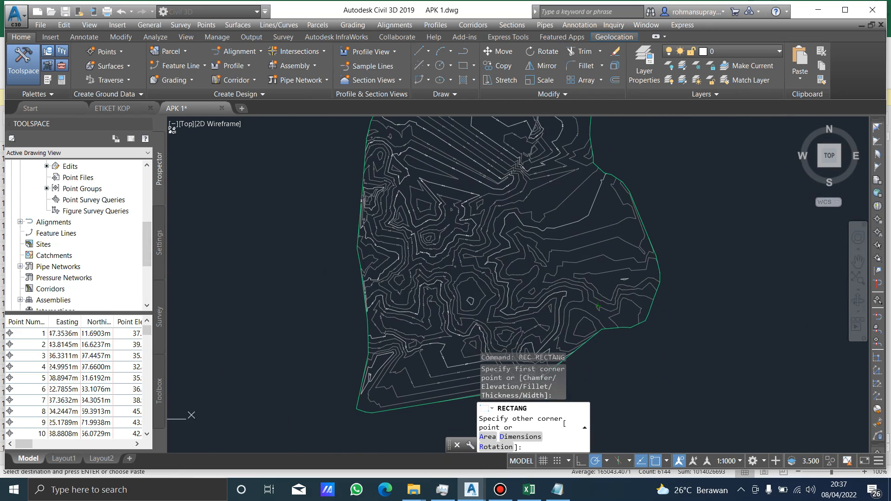
{"action": "left_click", "coordinate": [529, 308]}
{"action": "key", "text": "Escape"}
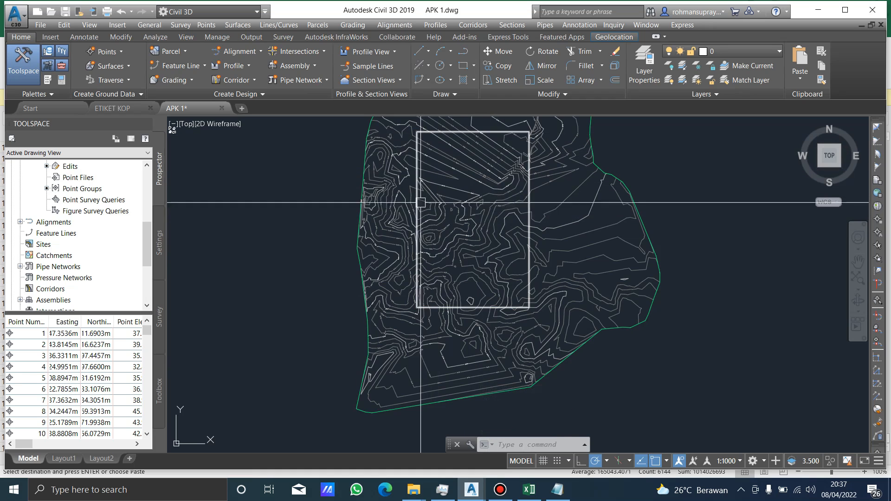
{"action": "middle_click_drag", "start_coordinate": [514, 189], "coordinate": [525, 252]}
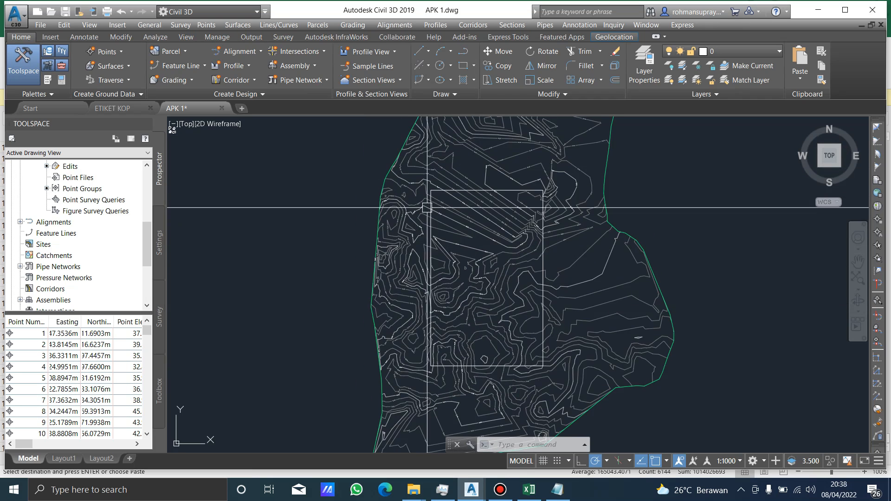
{"action": "key", "text": "Escape"}
{"action": "key", "text": "Escape"}
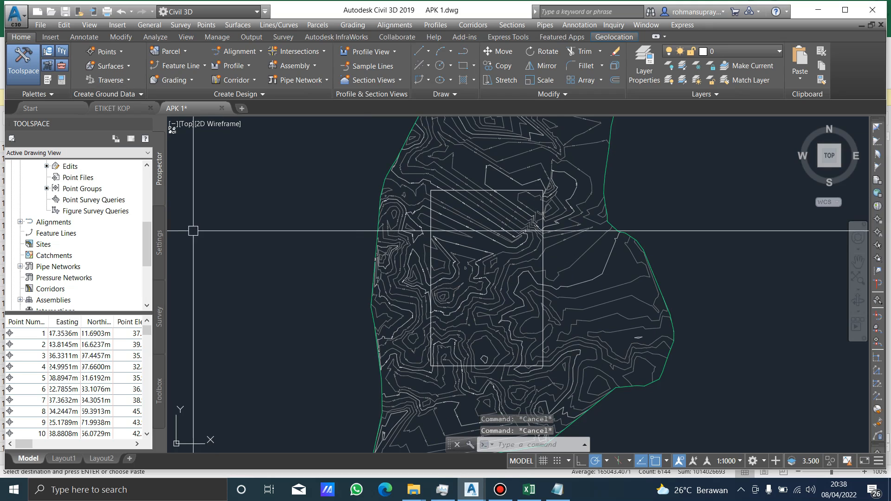
Add the rectangle to Surface 1 as an Outer boundary named AREA 1, with non-destructive breakline and a mid-ordinate distance of 1.000 m.
{"action": "mouse_move", "coordinate": [147, 242]}
{"action": "left_mouse_down"}
{"action": "mouse_move", "coordinate": [148, 216]}
{"action": "mouse_move", "coordinate": [147, 256]}
{"action": "mouse_move", "coordinate": [147, 190]}
{"action": "left_mouse_up"}
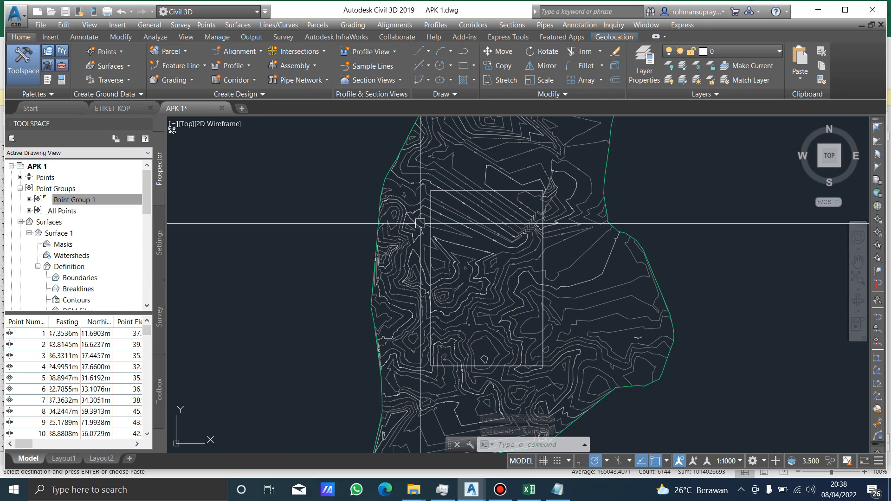
{"action": "left_click", "coordinate": [394, 167]}
{"action": "key", "text": "Escape"}
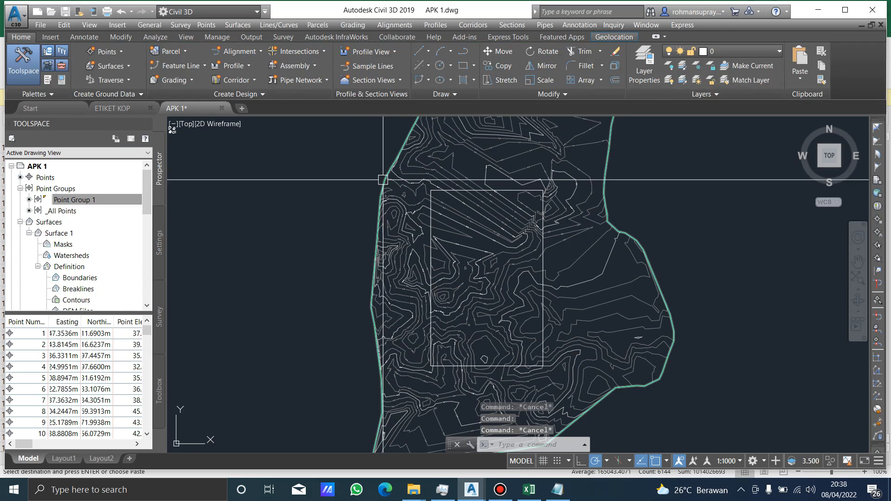
{"action": "left_click", "coordinate": [383, 180]}
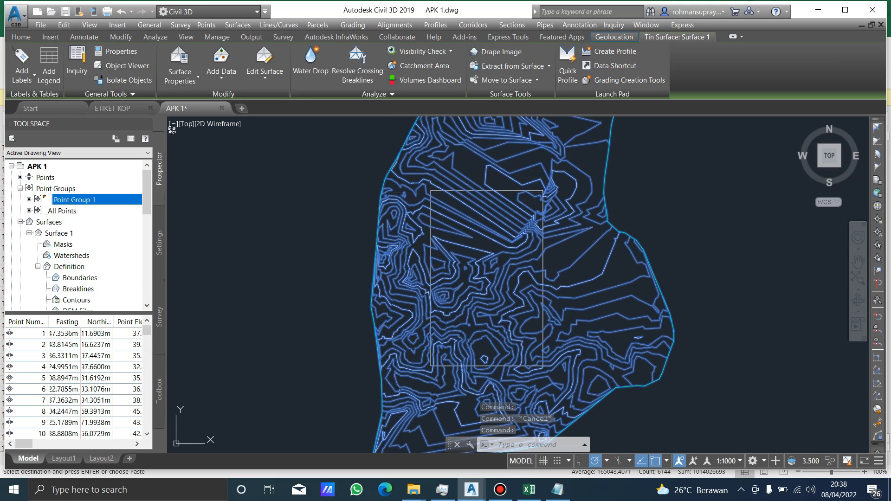
{"action": "left_click", "coordinate": [80, 278]}
{"action": "left_click", "coordinate": [114, 283]}
{"action": "key", "text": "Escape"}
{"action": "key", "text": "Escape"}
{"action": "left_click", "coordinate": [430, 257]}
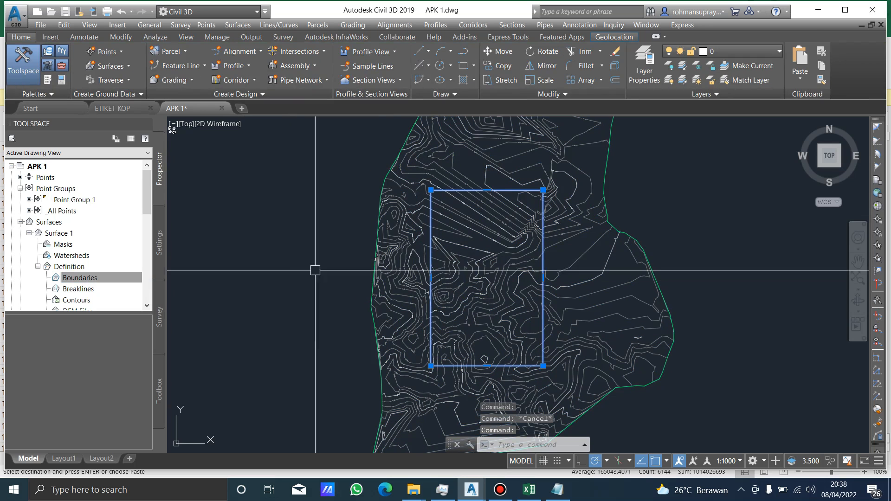
{"action": "right_click", "coordinate": [113, 276]}
{"action": "left_click", "coordinate": [123, 281]}
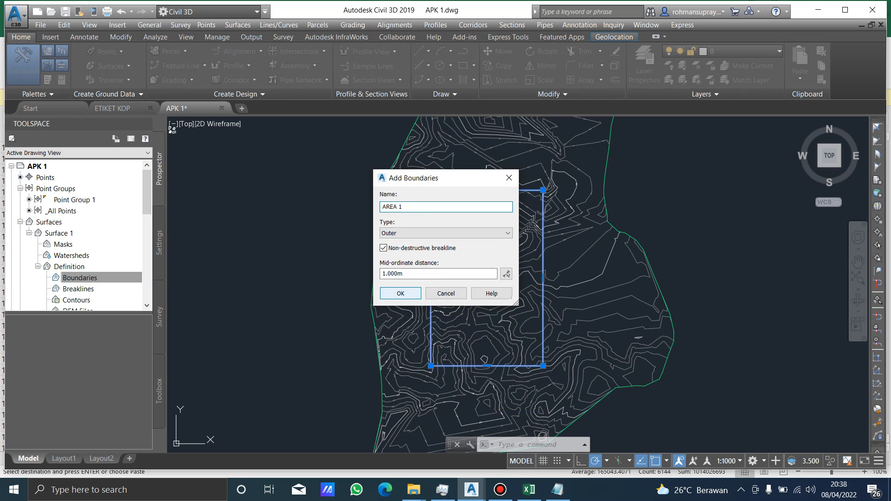
{"action": "key", "text": "Return"}
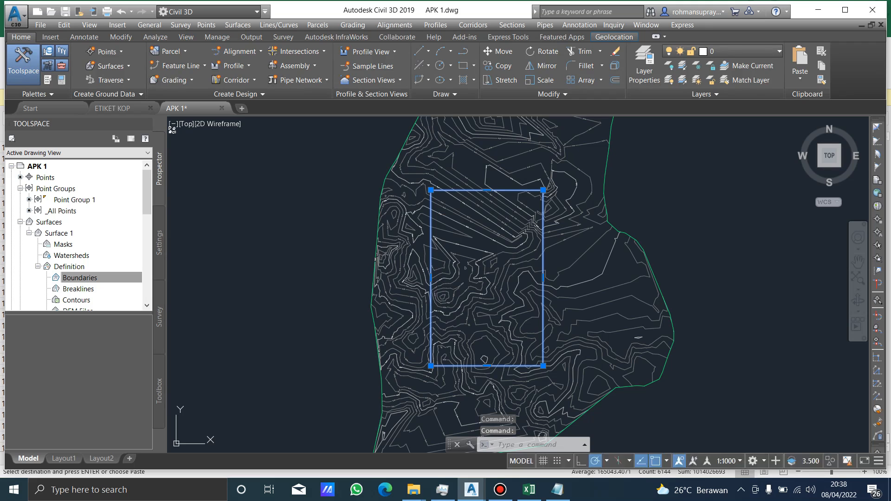
{"action": "key", "text": "Escape"}
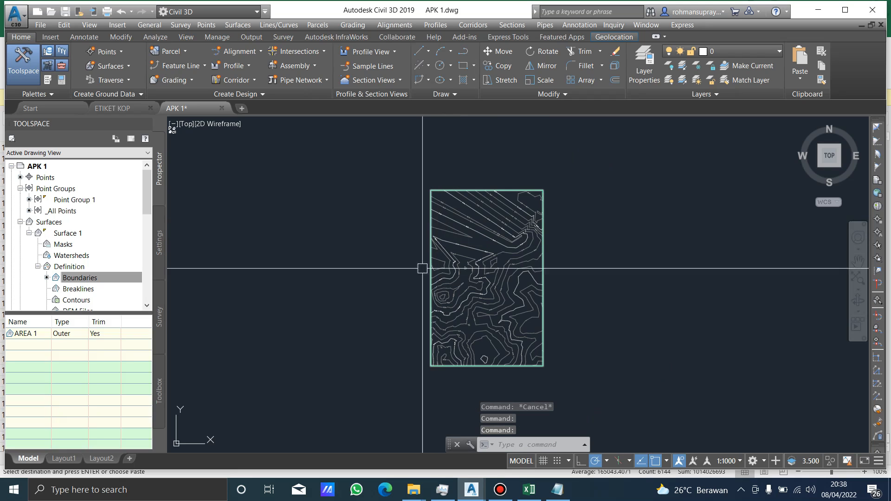
Examine the contours and labels of the surface inside the rectangular boundary.
{"action": "scroll", "coordinate": [462, 217], "scroll_direction": "up", "scroll_amount": 8}
{"action": "mouse_move", "coordinate": [549, 170]}
{"action": "middle_mouse_down"}
{"action": "mouse_move", "coordinate": [505, 338]}
{"action": "mouse_move", "coordinate": [485, 220]}
{"action": "middle_mouse_up"}
{"action": "scroll", "coordinate": [468, 237], "scroll_direction": "down", "scroll_amount": 4}
{"action": "scroll", "coordinate": [511, 241], "scroll_direction": "down", "scroll_amount": 4}
{"action": "scroll", "coordinate": [522, 244], "scroll_direction": "up", "scroll_amount": 4}
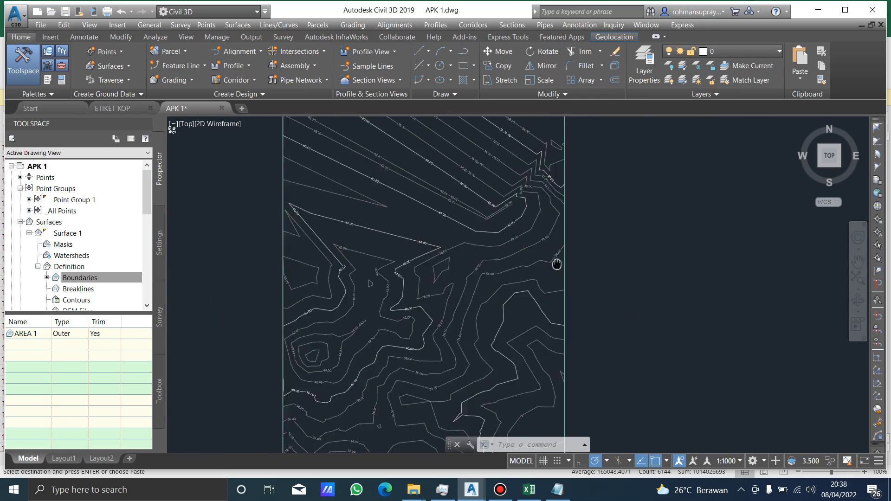
{"action": "middle_click_drag", "start_coordinate": [518, 303], "coordinate": [542, 258]}
{"action": "scroll", "coordinate": [515, 295], "scroll_direction": "down", "scroll_amount": 2}
{"action": "scroll", "coordinate": [542, 259], "scroll_direction": "down", "scroll_amount": 2}
Undo the AREA 1 boundary on the surface and erase the rectangle.
{"action": "left_click", "coordinate": [608, 267]}
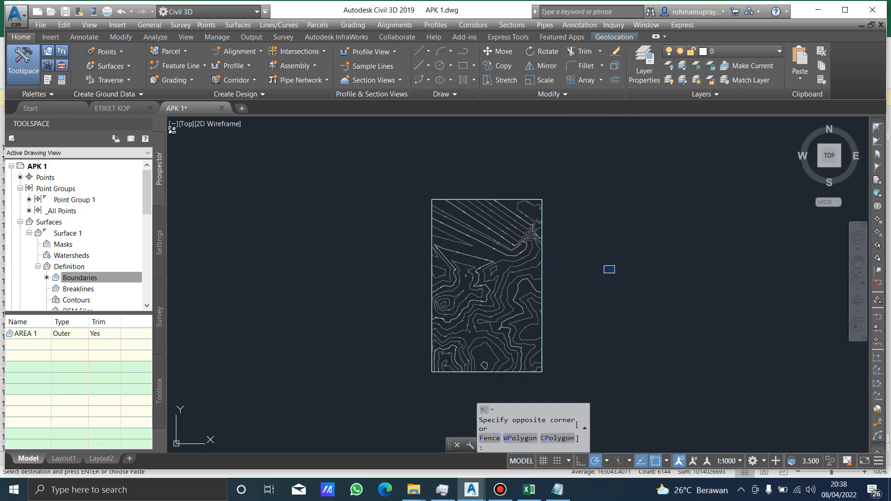
{"action": "key", "text": "ctrl+z"}
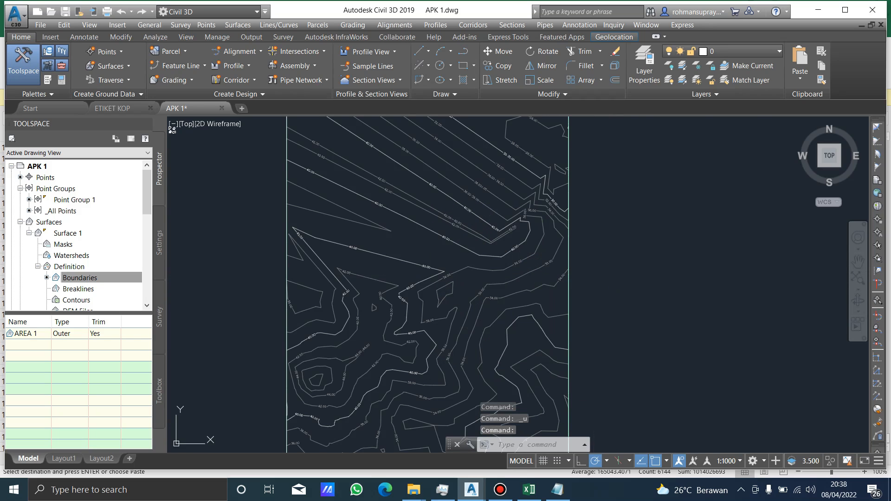
{"action": "key", "text": "ctrl+z"}
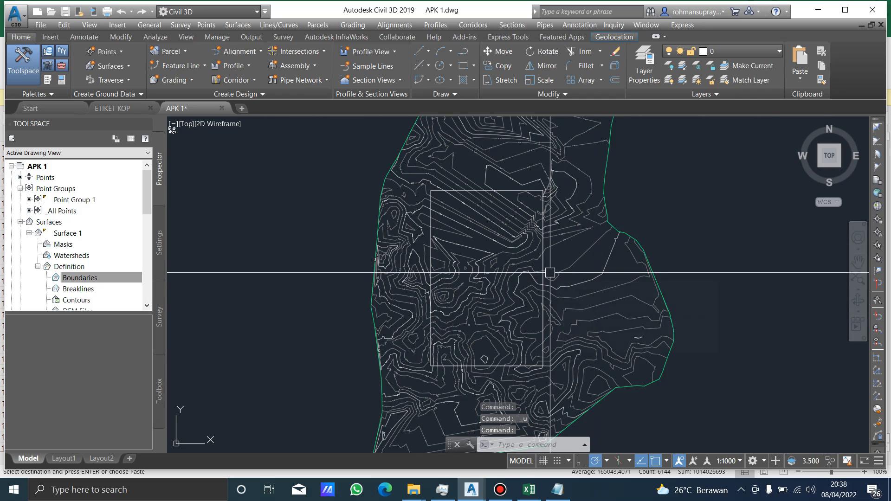
{"action": "left_click", "coordinate": [544, 271]}
{"action": "type", "text": "e"}
{"action": "key", "text": "Return"}
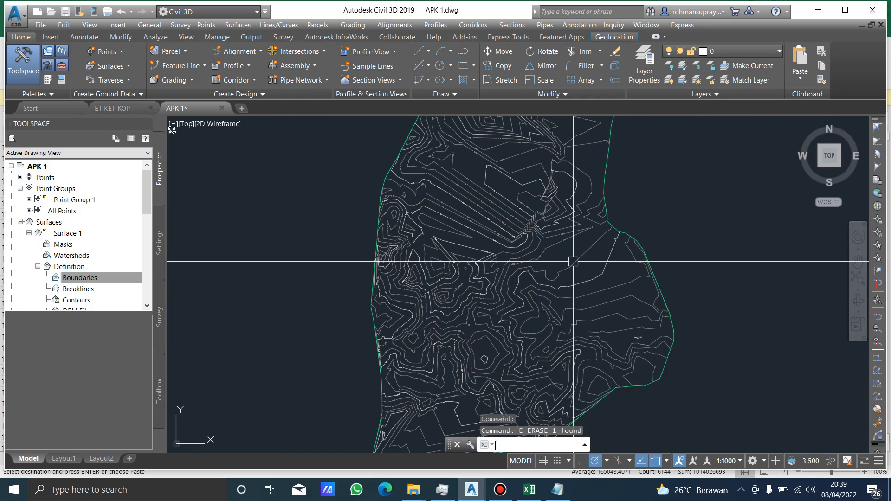
{"action": "scroll", "coordinate": [574, 224], "scroll_direction": "down", "scroll_amount": 2}
{"action": "left_click", "coordinate": [649, 206]}
{"action": "key", "text": "Escape"}
Start adding surface labels to Surface 1, choose spot elevation labels and open the Elevation Only label style's layout for editing.
{"action": "middle_click_drag", "start_coordinate": [538, 177], "coordinate": [536, 207]}
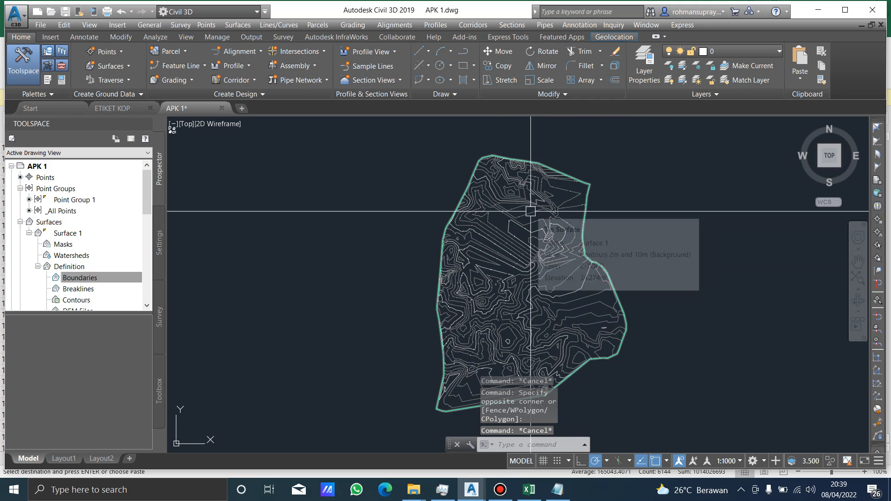
{"action": "scroll", "coordinate": [531, 211], "scroll_direction": "up", "scroll_amount": 3}
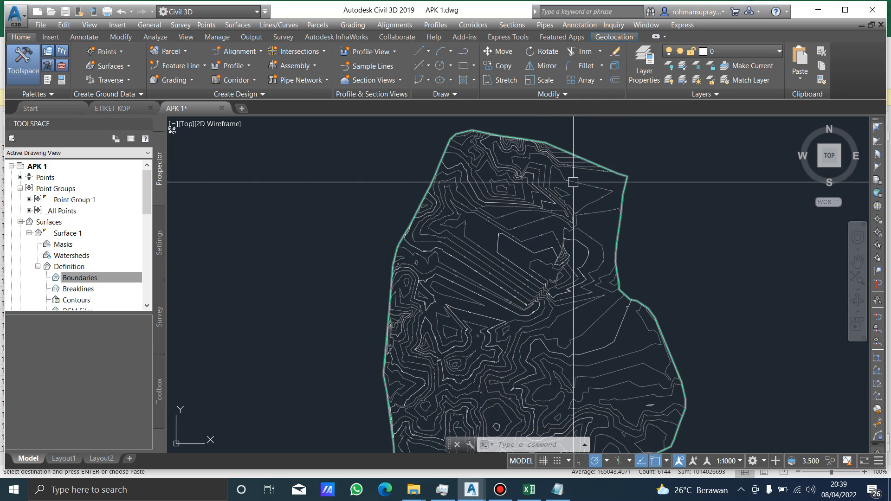
{"action": "mouse_move", "coordinate": [553, 202]}
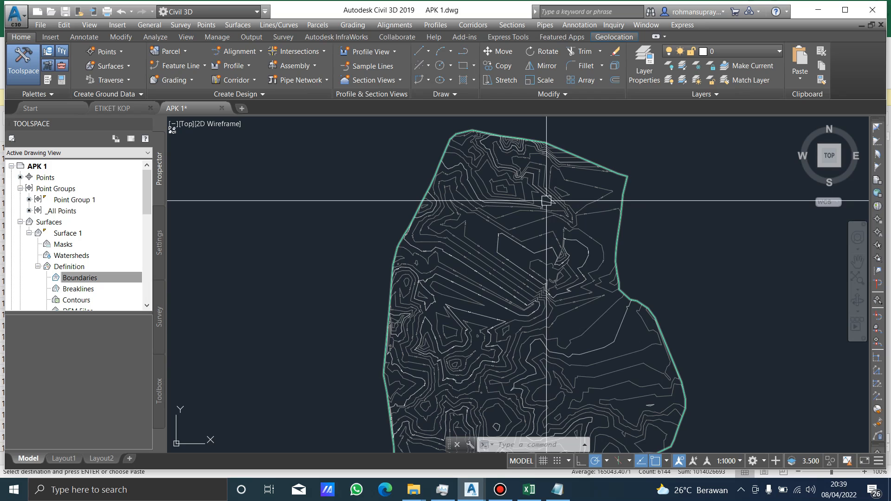
{"action": "middle_click_drag", "start_coordinate": [512, 237], "coordinate": [508, 202]}
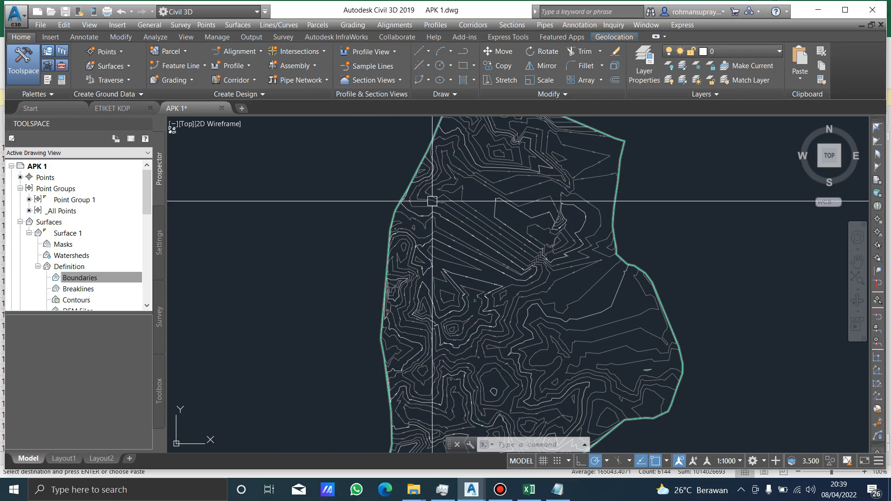
{"action": "scroll", "coordinate": [432, 201], "scroll_direction": "up", "scroll_amount": 3}
{"action": "left_click", "coordinate": [427, 187]}
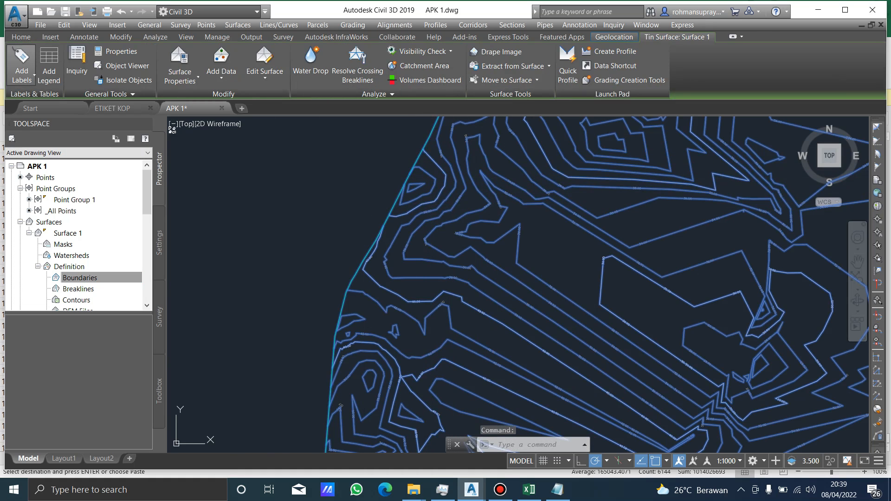
{"action": "left_click", "coordinate": [22, 75]}
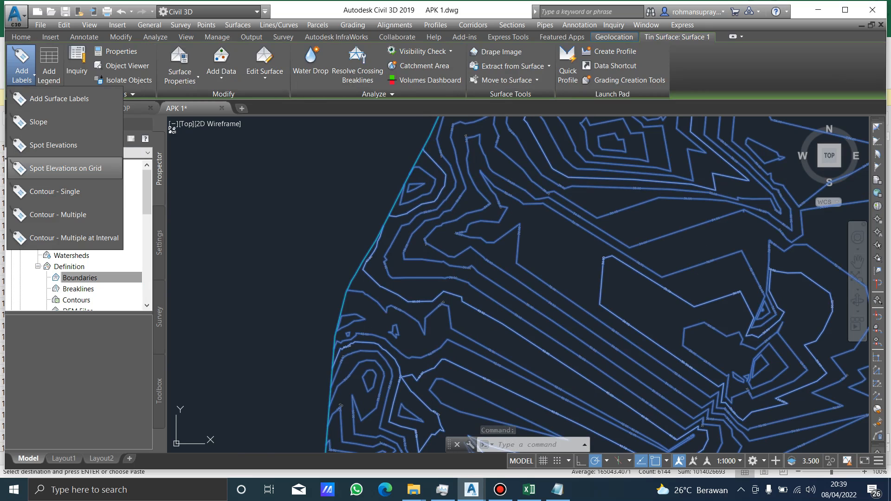
{"action": "left_click", "coordinate": [59, 99]}
{"action": "left_click", "coordinate": [74, 63]}
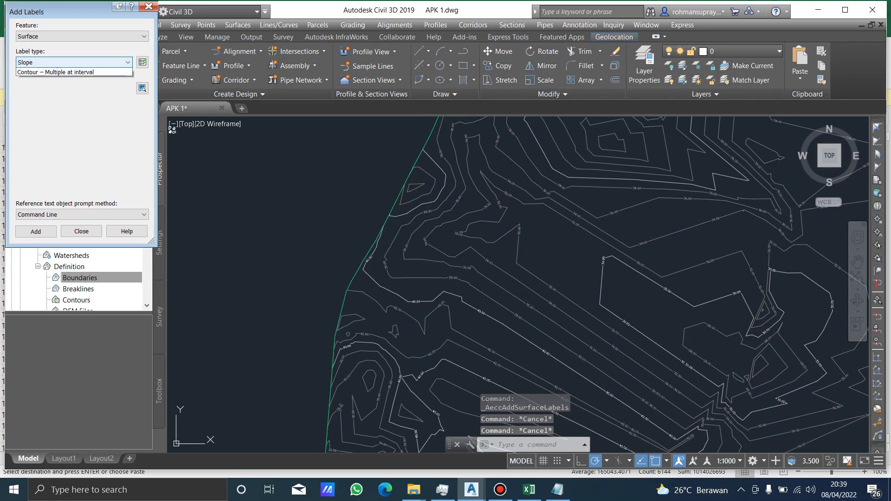
{"action": "left_click", "coordinate": [48, 87]}
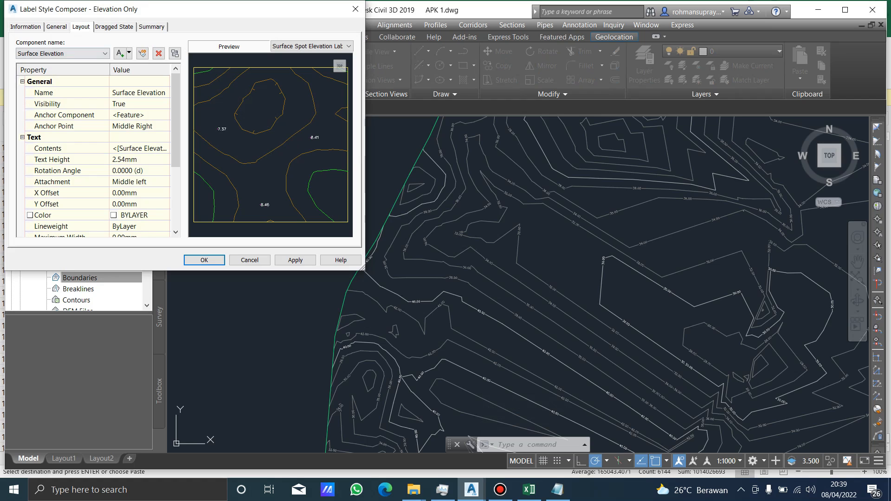
Try to change the Surface Elevation component's contents to Surface Northing with a precision of 0.1.
{"action": "scroll", "coordinate": [270, 145], "scroll_direction": "up", "scroll_amount": 4}
{"action": "middle_click_drag", "start_coordinate": [214, 140], "coordinate": [335, 148]}
{"action": "scroll", "coordinate": [334, 148], "scroll_direction": "up", "scroll_amount": 2}
{"action": "middle_click_drag", "start_coordinate": [266, 114], "coordinate": [273, 144]}
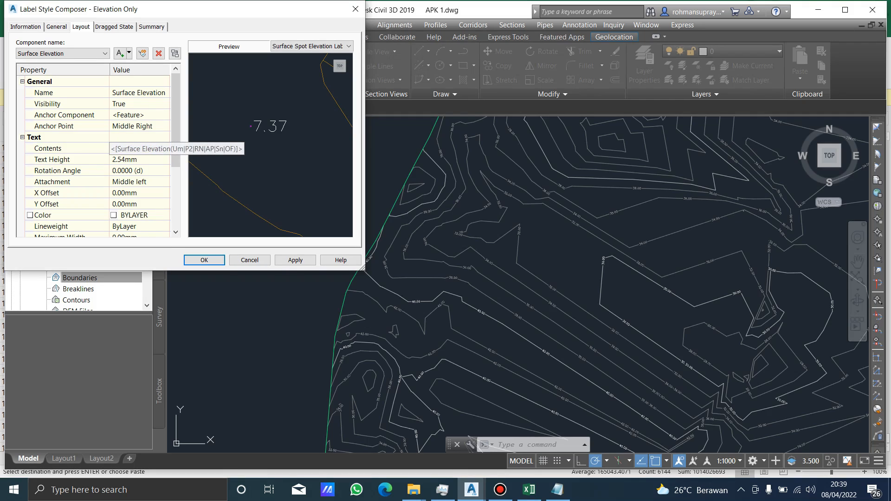
{"action": "left_click", "coordinate": [137, 148]}
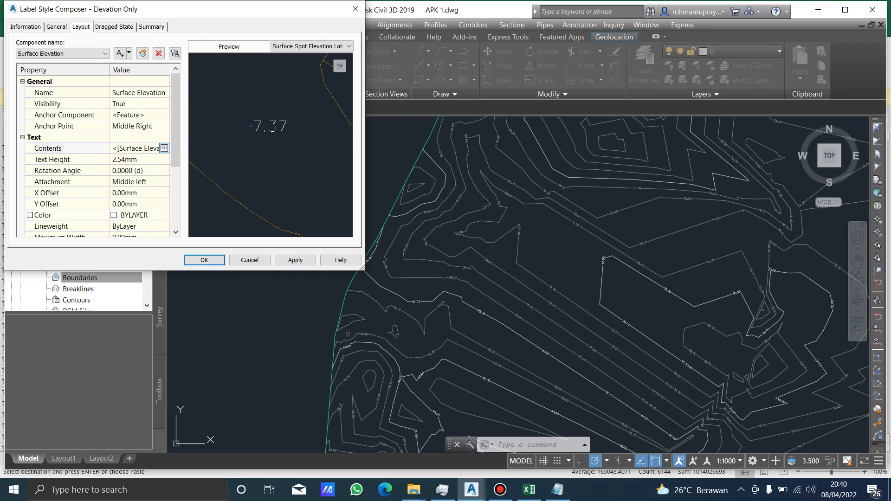
{"action": "left_click", "coordinate": [164, 148]}
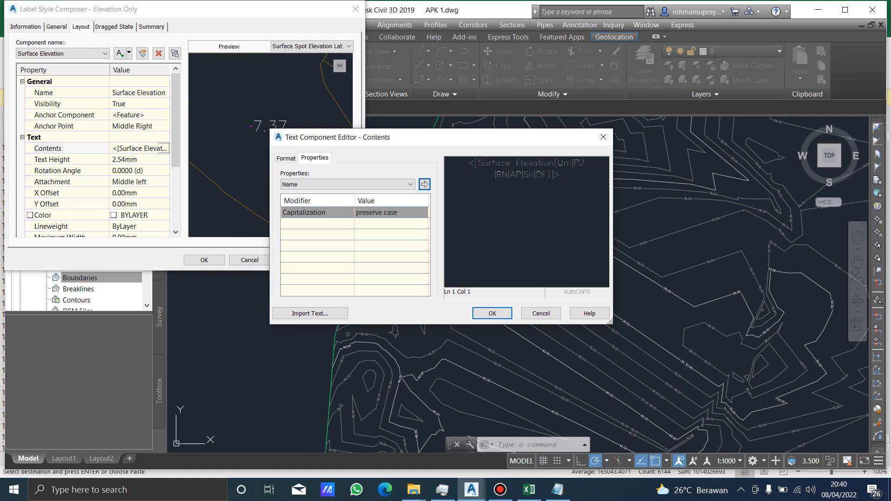
{"action": "left_click", "coordinate": [348, 184]}
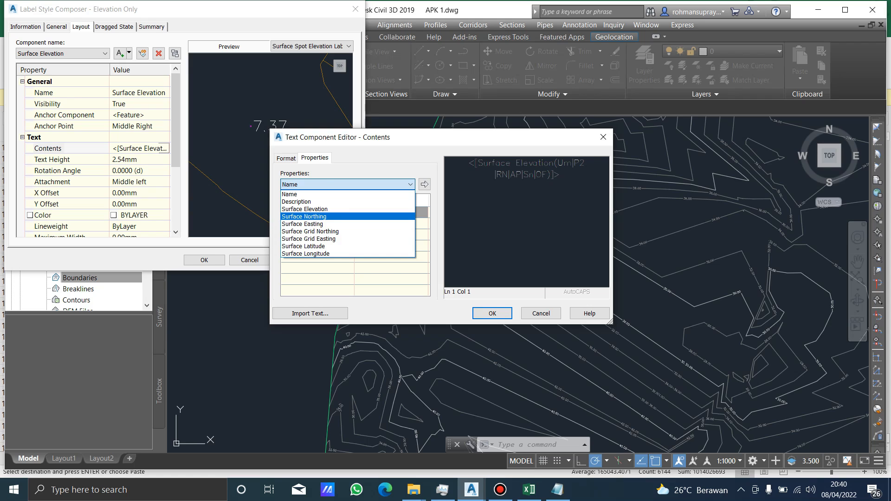
{"action": "left_click", "coordinate": [304, 217]}
{"action": "left_click", "coordinate": [391, 213]}
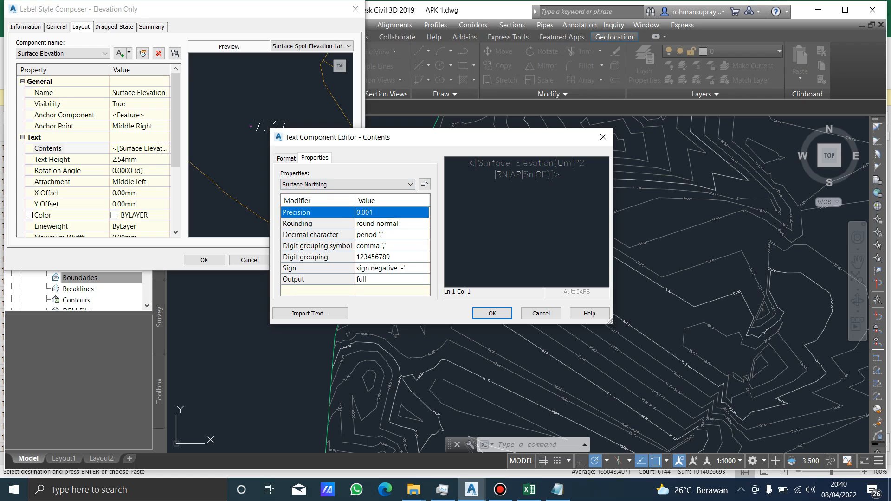
{"action": "left_click", "coordinate": [381, 232]}
{"action": "key", "text": "Return"}
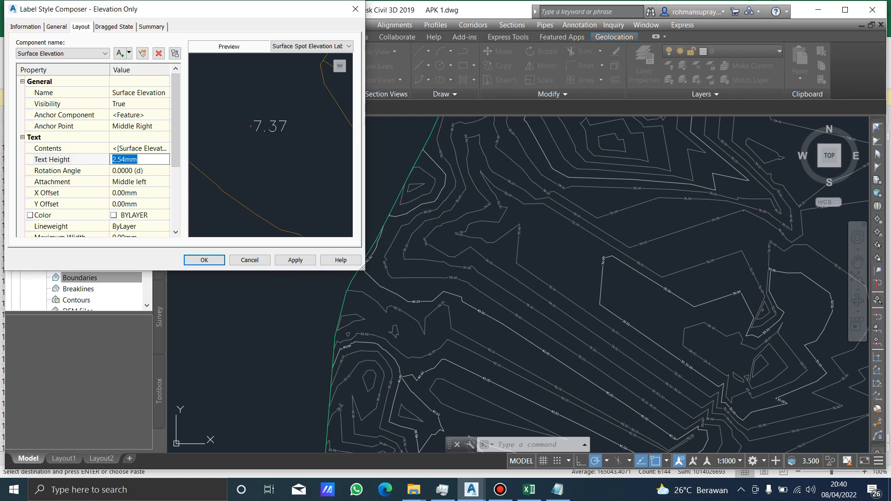
Set the Surface Elevation component's text height to 1 mm and make a copy of the component.
{"action": "type", "text": "1"}
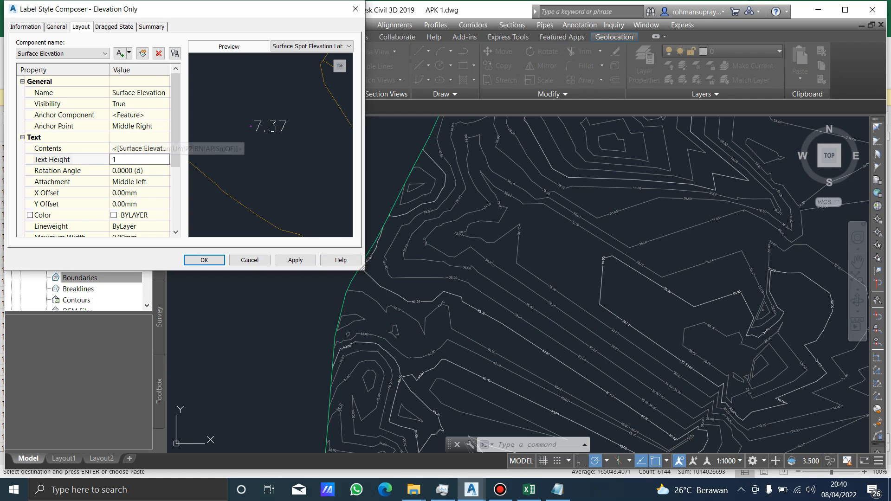
{"action": "left_click", "coordinate": [139, 148]}
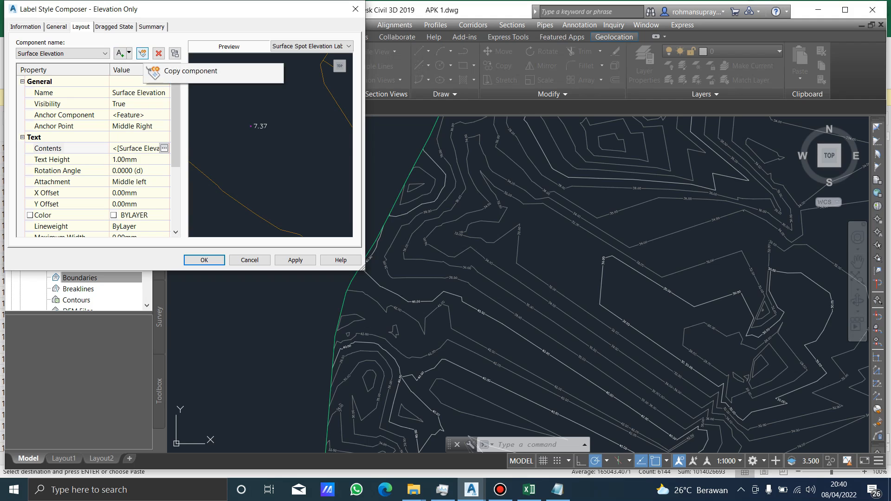
{"action": "left_click", "coordinate": [142, 53]}
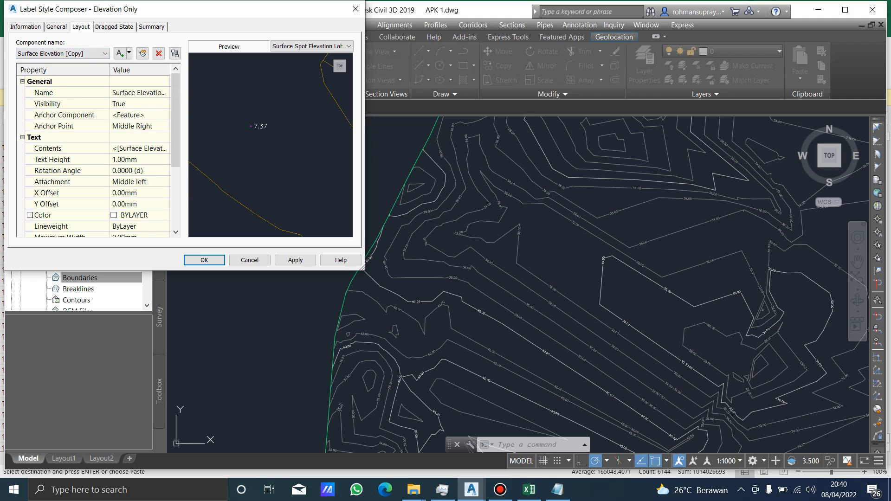
Replace the copied component's contents with the Surface Easting property at a precision of 0.1.
{"action": "left_click", "coordinate": [150, 149]}
{"action": "left_click", "coordinate": [164, 148]}
{"action": "left_click", "coordinate": [348, 184]}
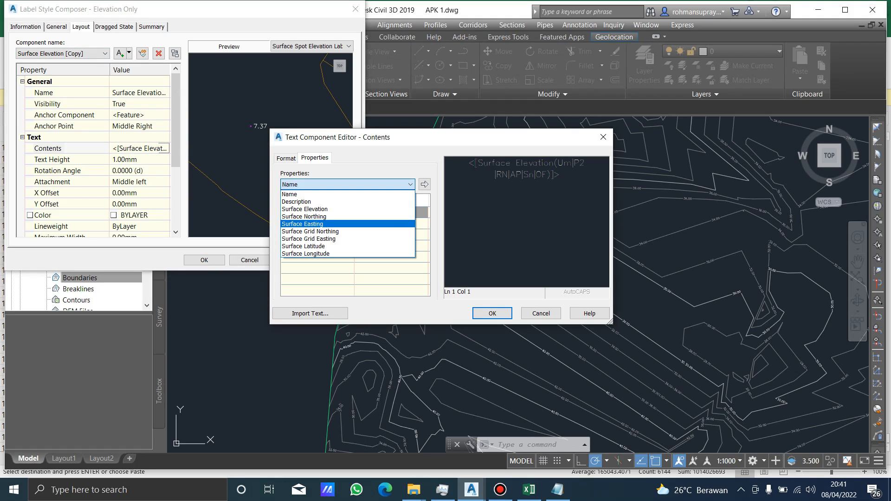
{"action": "left_click", "coordinate": [303, 223]}
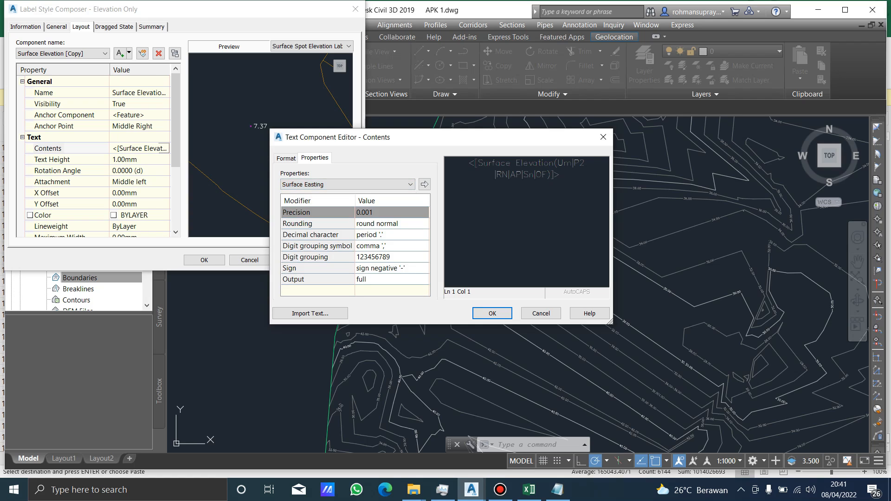
{"action": "left_click", "coordinate": [389, 213]}
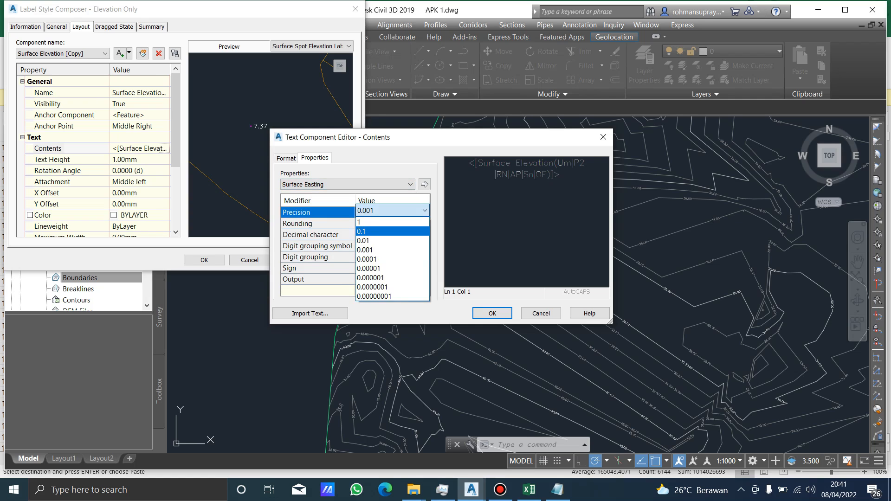
{"action": "left_click", "coordinate": [378, 231]}
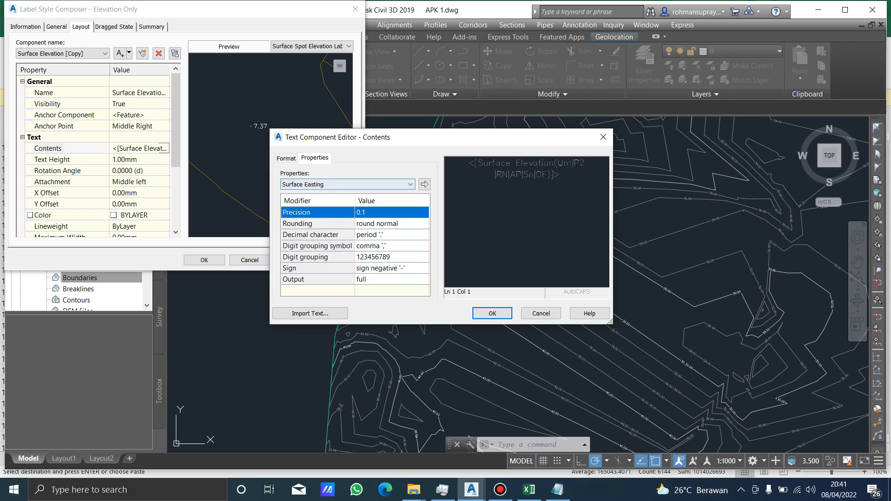
{"action": "left_click", "coordinate": [528, 163]}
{"action": "key", "text": "BackSpace"}
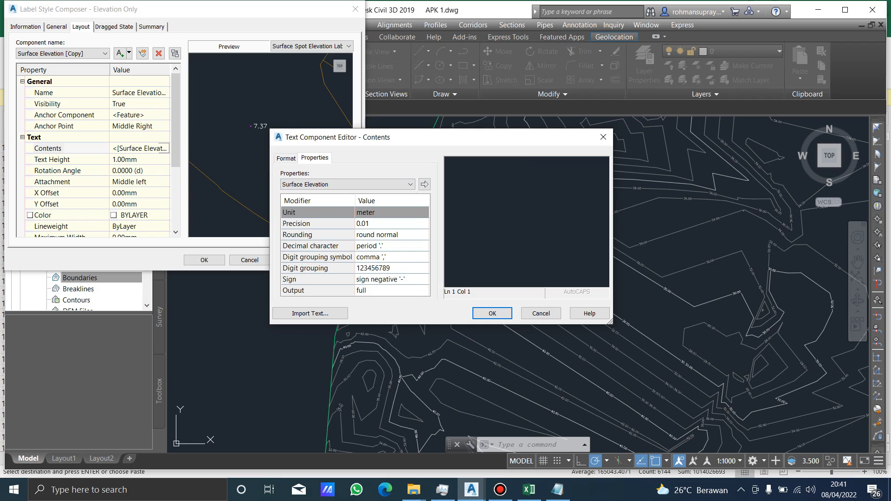
{"action": "left_click", "coordinate": [371, 185]}
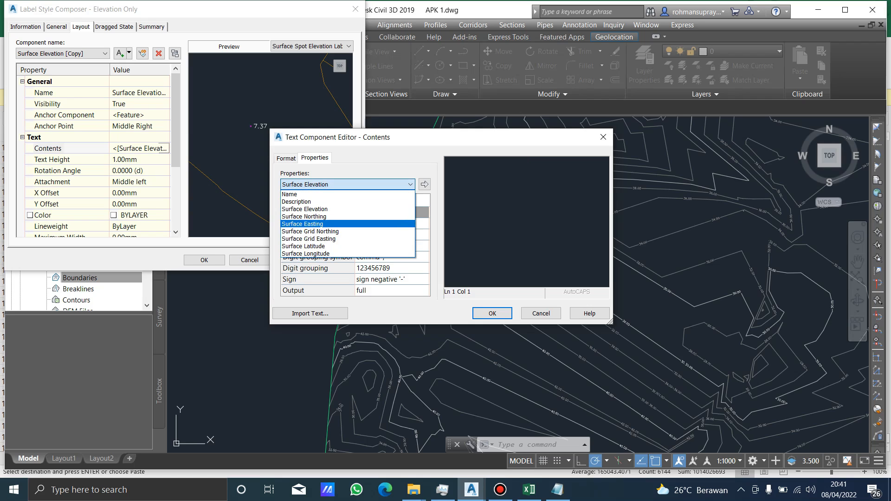
{"action": "key", "text": "Return"}
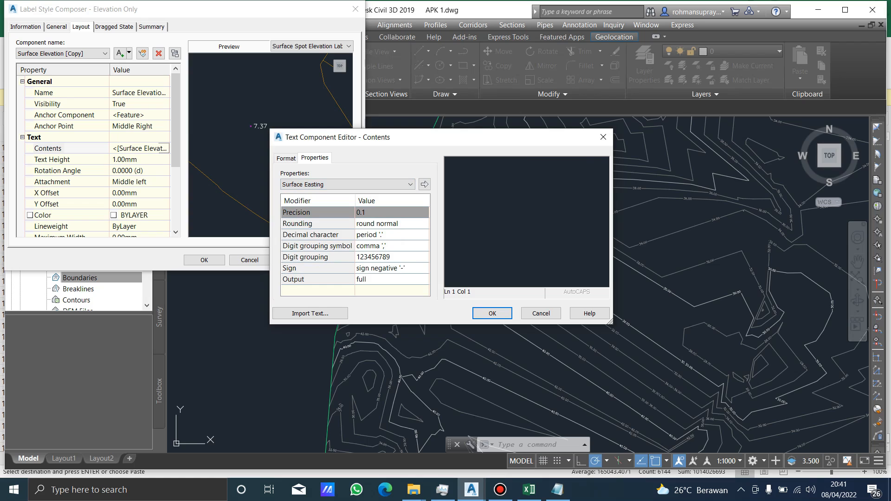
{"action": "left_click", "coordinate": [425, 184]}
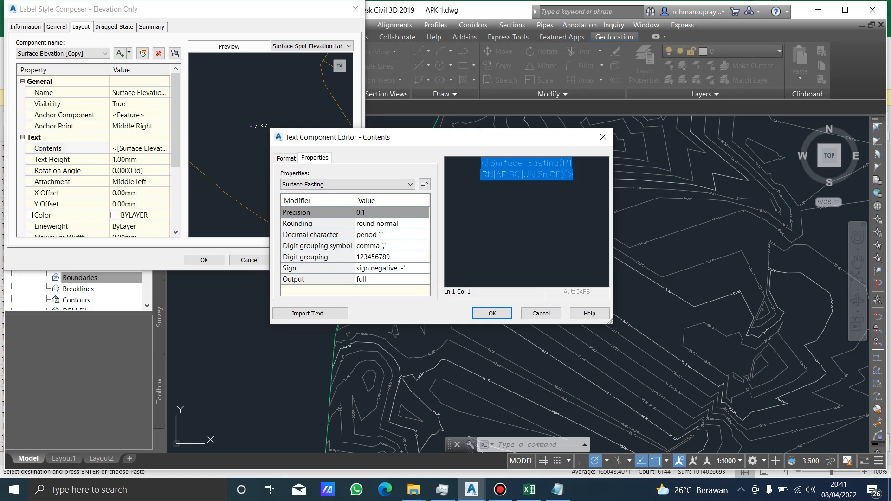
{"action": "key", "text": "Return"}
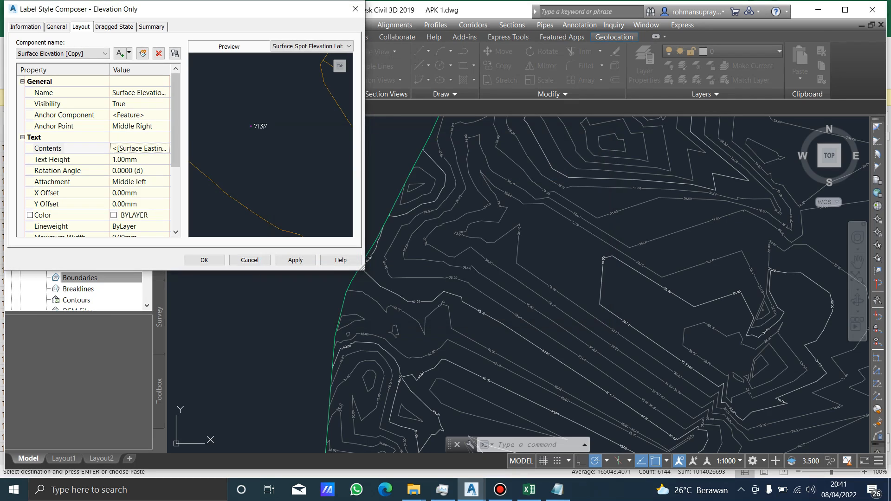
Set the rotation angle of the copied easting component to 90 degrees and apply the change.
{"action": "left_click", "coordinate": [164, 171]}
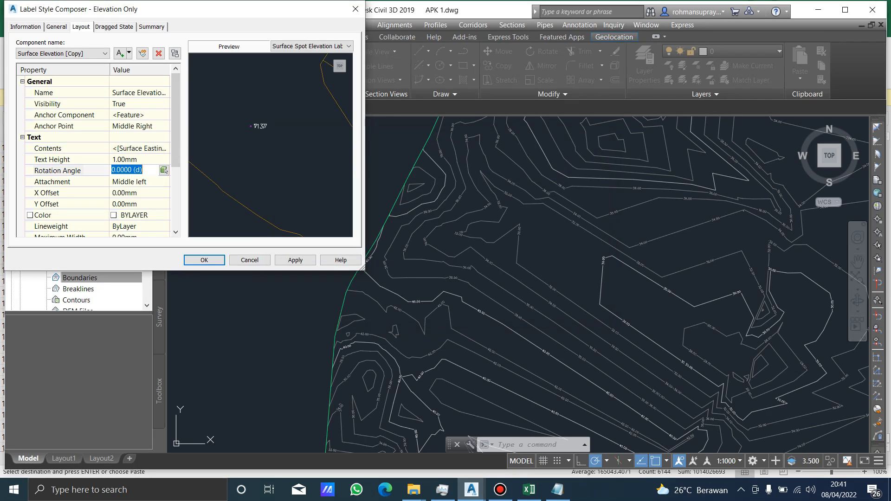
{"action": "type", "text": "90"}
{"action": "left_click", "coordinate": [295, 259]}
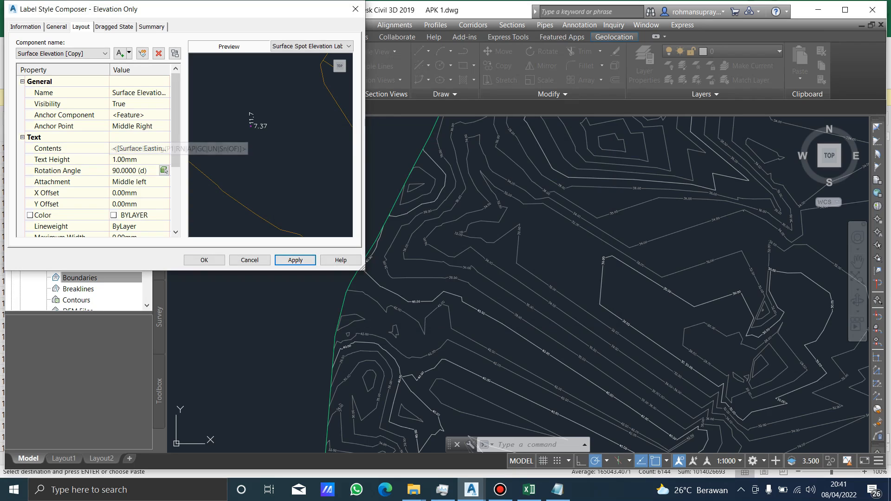
Replace the original Surface Elevation component's contents with the Surface Northing property at a precision of 0.1.
{"action": "left_click", "coordinate": [84, 54]}
{"action": "left_click", "coordinate": [62, 62]}
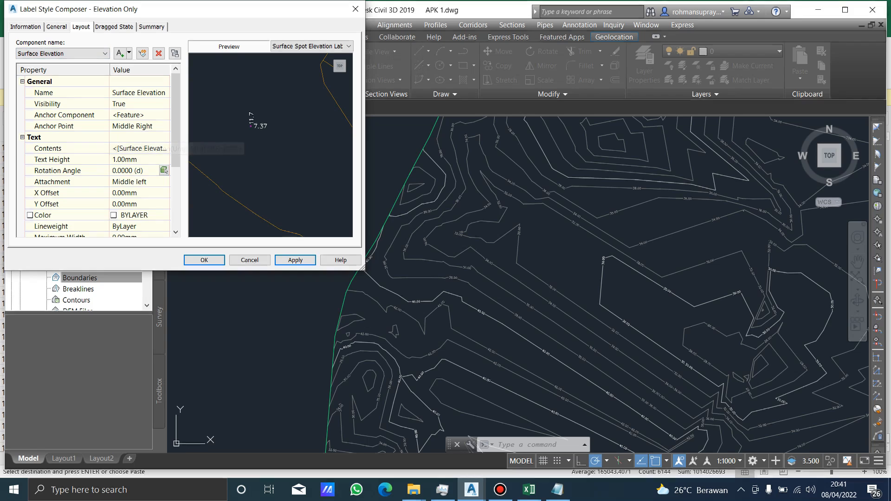
{"action": "left_click", "coordinate": [160, 149]}
{"action": "left_click", "coordinate": [164, 148]}
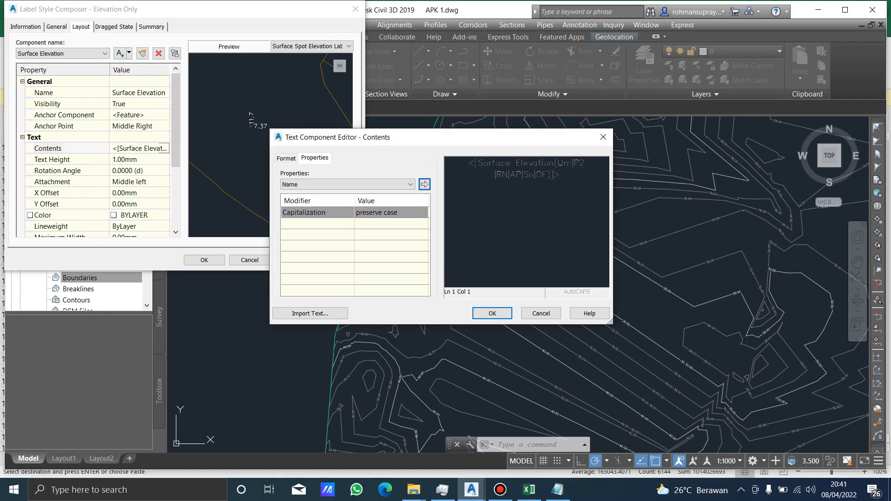
{"action": "left_click", "coordinate": [526, 169]}
{"action": "key", "text": "Delete"}
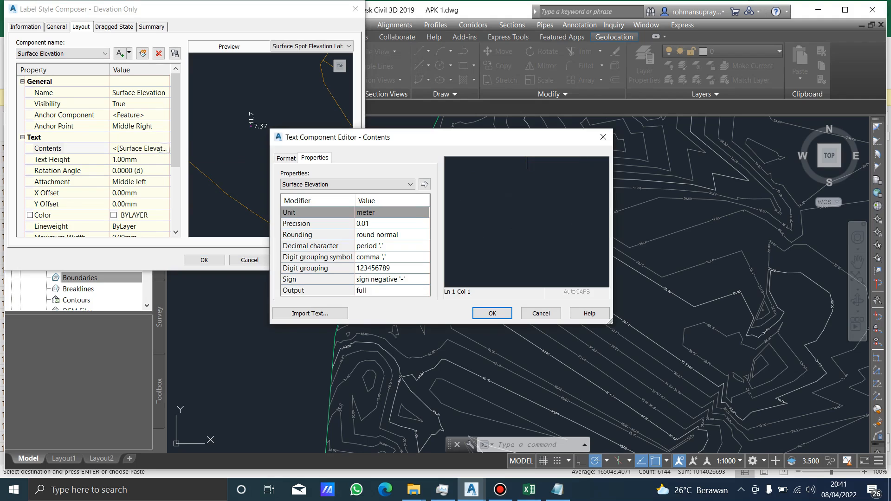
{"action": "left_click", "coordinate": [410, 184]}
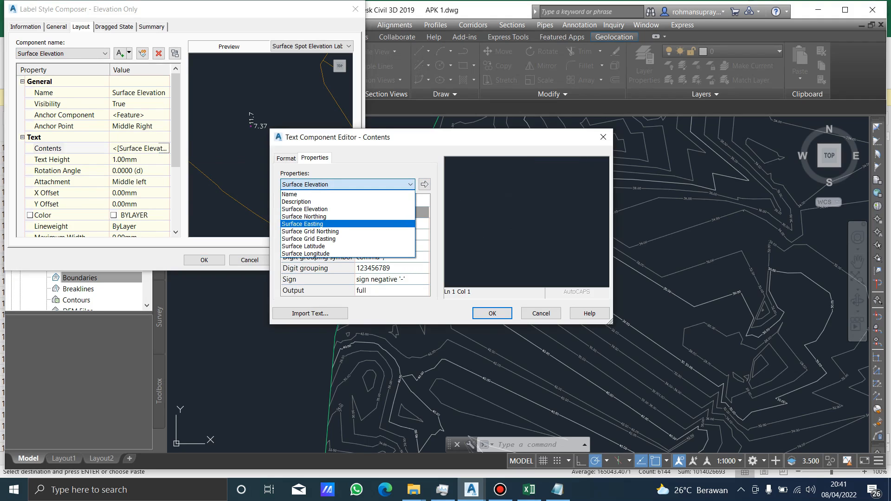
{"action": "left_click", "coordinate": [304, 216]}
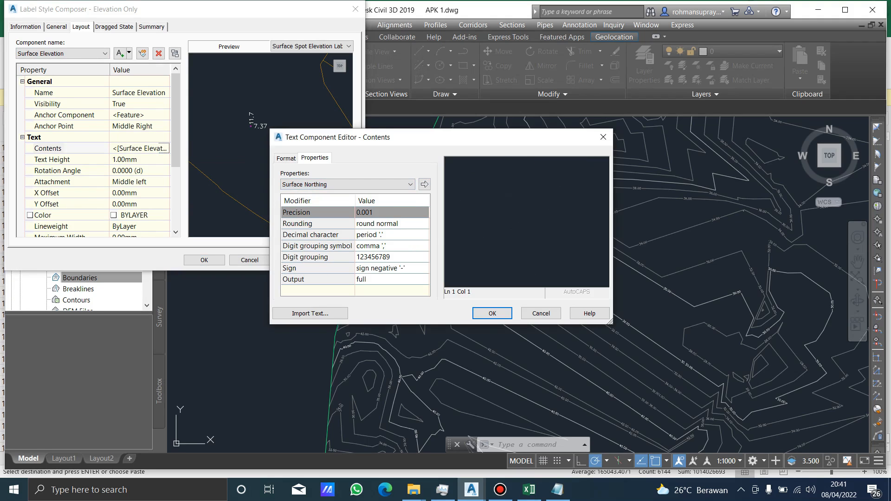
{"action": "left_click", "coordinate": [393, 212]}
{"action": "left_click", "coordinate": [386, 231]}
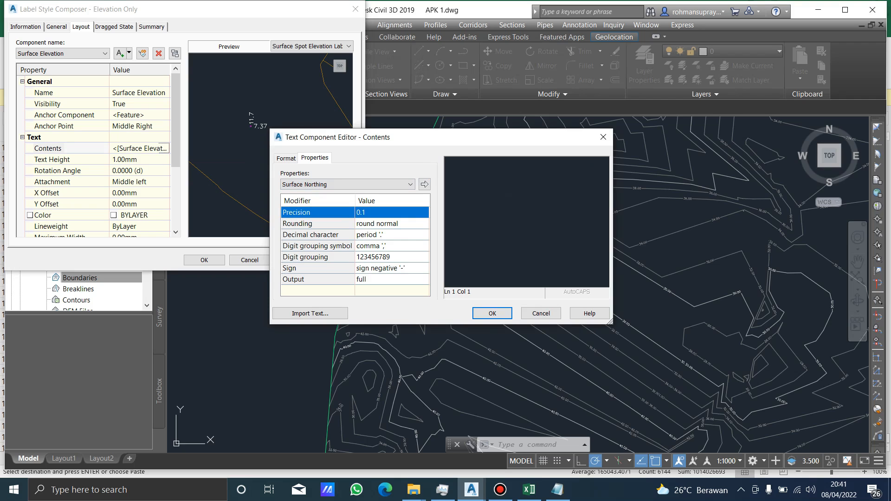
{"action": "left_click", "coordinate": [424, 184]}
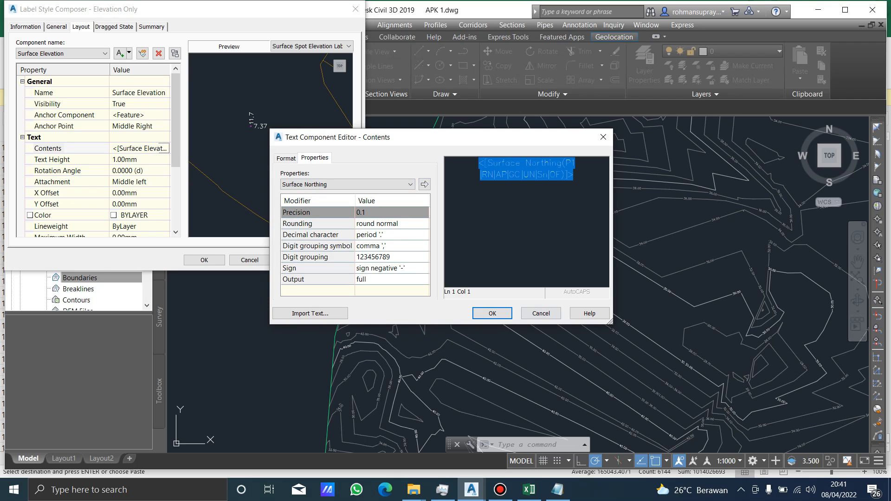
{"action": "left_click", "coordinate": [493, 313]}
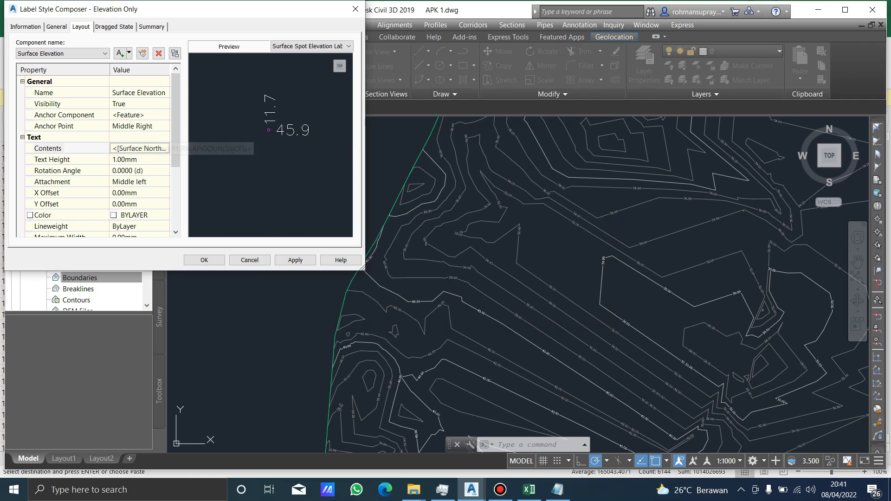
Check the copied easting component against the original one, and apply and accept the Elevation Only label style changes.
{"action": "left_click", "coordinate": [104, 54]}
{"action": "left_click", "coordinate": [60, 68]}
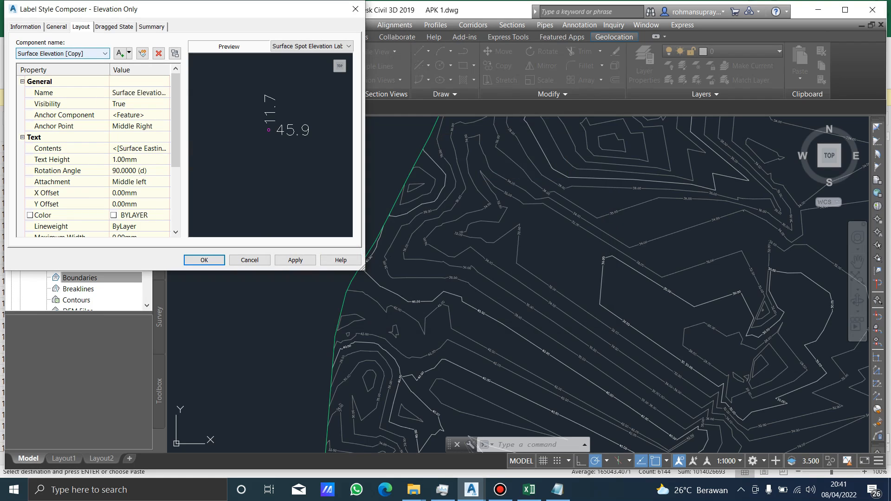
{"action": "left_click", "coordinate": [98, 54]}
{"action": "left_click", "coordinate": [61, 64]}
{"action": "left_click", "coordinate": [295, 260]}
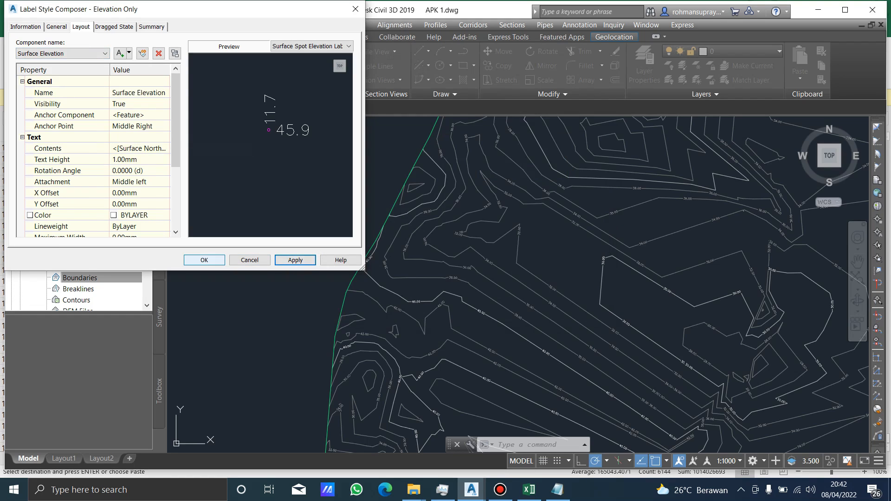
{"action": "left_click", "coordinate": [204, 261]}
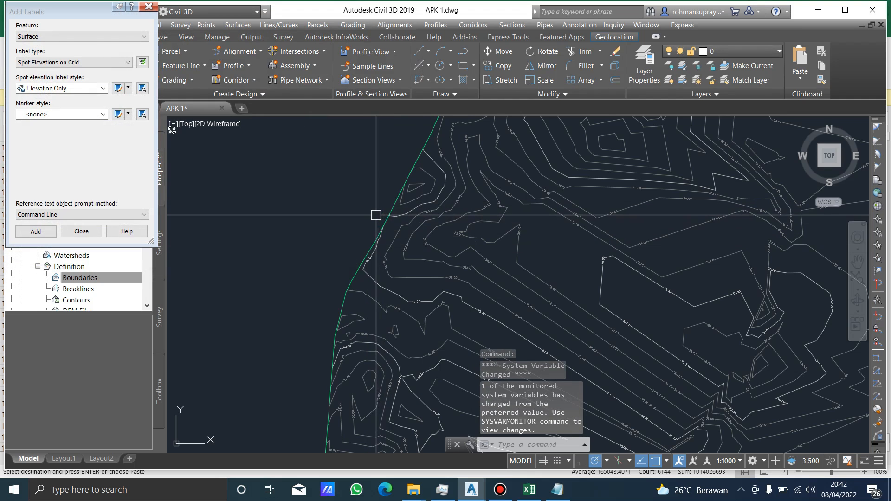
Set the marker style for the spot elevation grid labels to Basic Circle with Cross.
{"action": "scroll", "coordinate": [377, 219], "scroll_direction": "down", "scroll_amount": 1}
{"action": "scroll", "coordinate": [411, 254], "scroll_direction": "down", "scroll_amount": 1}
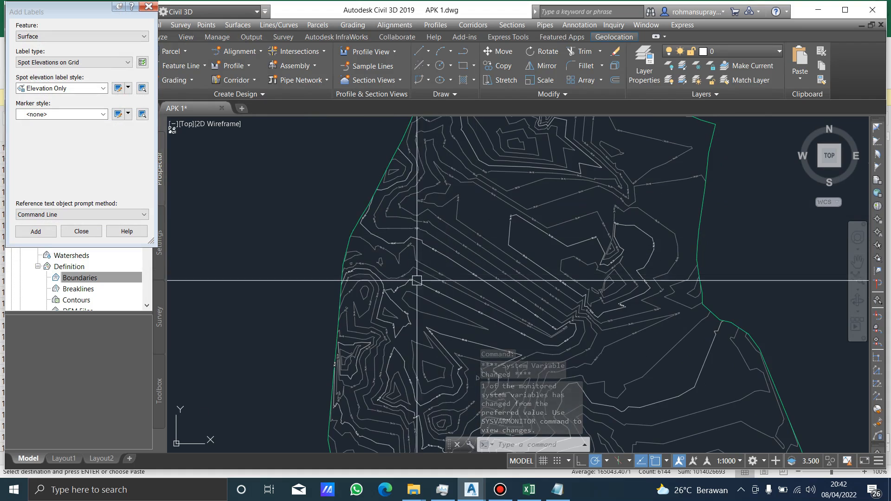
{"action": "scroll", "coordinate": [417, 280], "scroll_direction": "down", "scroll_amount": 2}
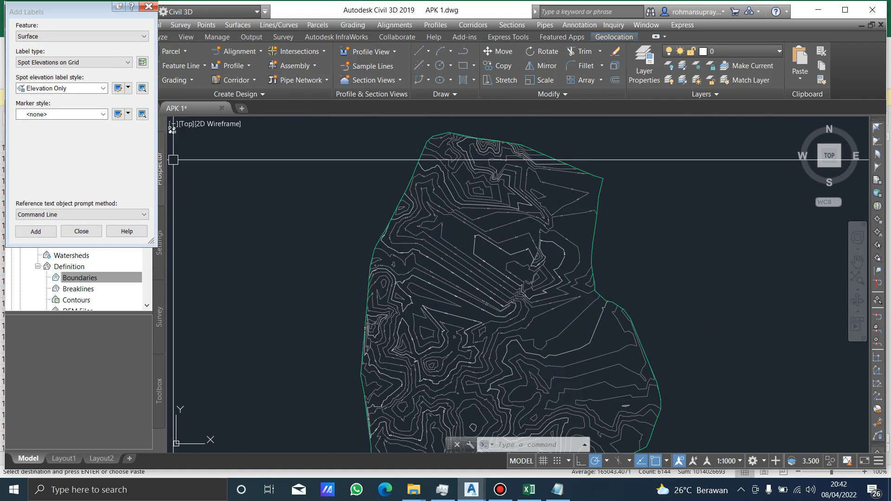
{"action": "left_click", "coordinate": [103, 114]}
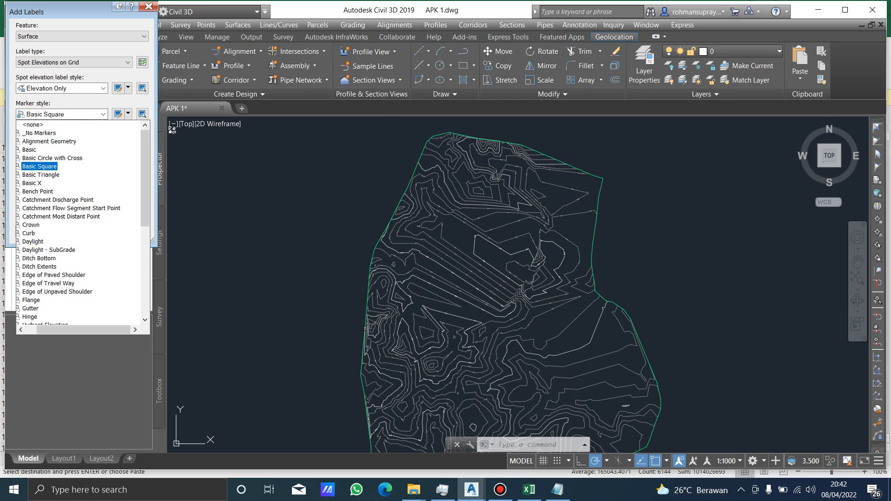
{"action": "key", "text": "Down"}
{"action": "key", "text": "Down"}
{"action": "key", "text": "Down"}
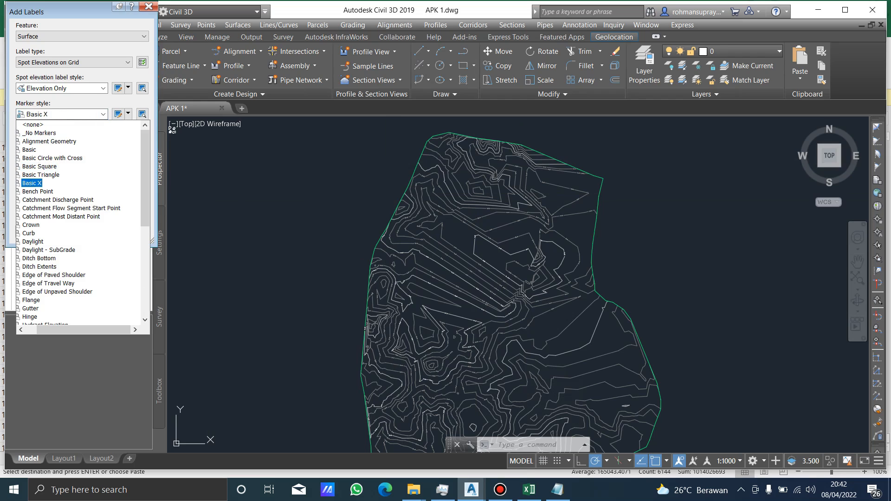
{"action": "key", "text": "Up"}
{"action": "key", "text": "Up"}
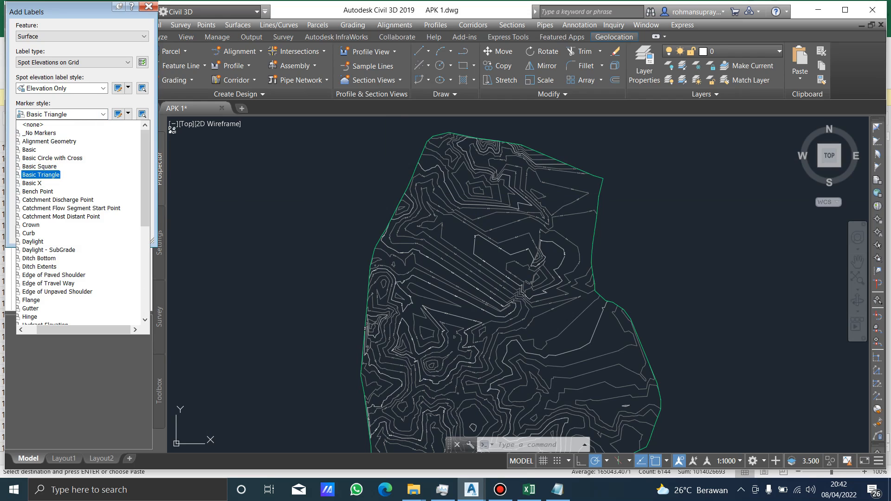
{"action": "key", "text": "Up"}
{"action": "key", "text": "Up"}
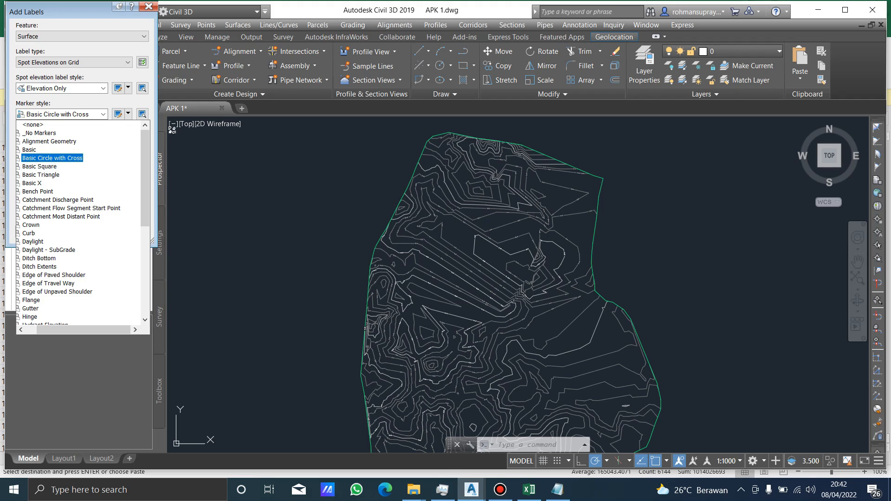
{"action": "key", "text": "Return"}
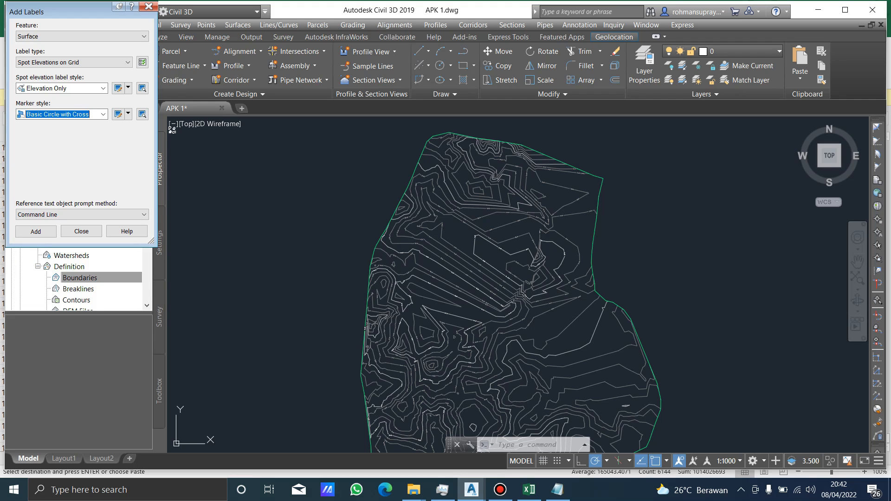
Browse the other marker styles for the grid labels and reselect Basic Circle with Cross.
{"action": "key", "text": "alt+Down"}
{"action": "key", "text": "Down"}
{"action": "key", "text": "Down"}
{"action": "key", "text": "Down"}
{"action": "key", "text": "Down"}
{"action": "key", "text": "Down"}
{"action": "key", "text": "Down"}
{"action": "key", "text": "Down"}
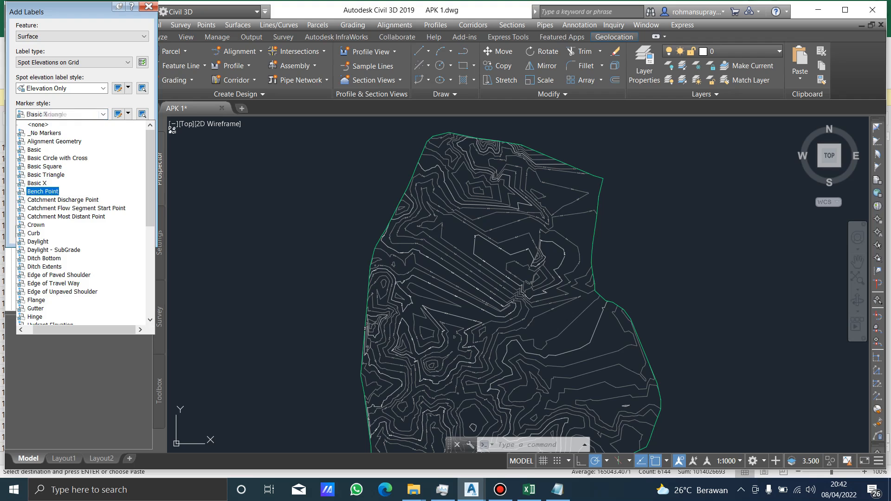
{"action": "scroll", "coordinate": [59, 275], "scroll_direction": "down", "scroll_amount": 3}
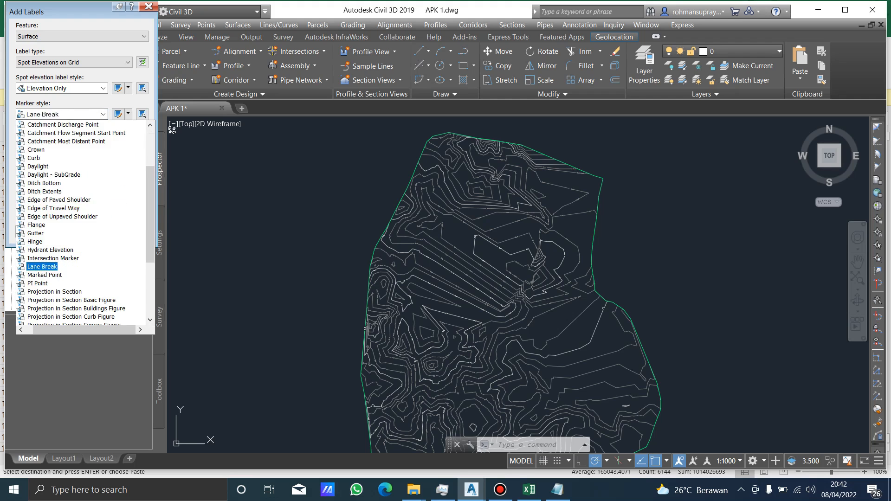
{"action": "scroll", "coordinate": [59, 266], "scroll_direction": "up", "scroll_amount": 3}
{"action": "key", "text": "Up"}
{"action": "key", "text": "Up"}
{"action": "key", "text": "Up"}
{"action": "key", "text": "Up"}
{"action": "key", "text": "Up"}
{"action": "key", "text": "Up"}
{"action": "key", "text": "Up"}
{"action": "key", "text": "Up"}
{"action": "key", "text": "Up"}
{"action": "key", "text": "Up"}
{"action": "key", "text": "Up"}
{"action": "key", "text": "Return"}
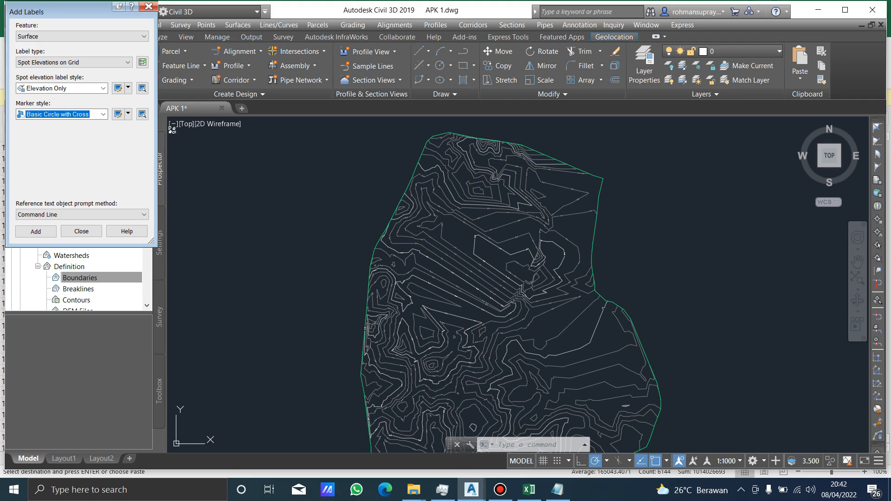
Start adding Spot Elevations on Grid labels over the surface with the Elevation Only style.
{"action": "key", "text": "Return"}
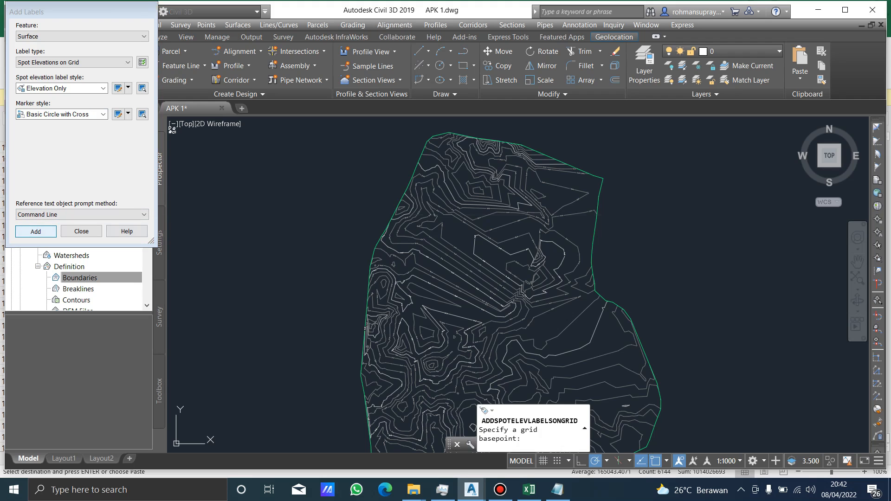
{"action": "scroll", "coordinate": [448, 197], "scroll_direction": "down", "scroll_amount": 2}
{"action": "scroll", "coordinate": [448, 196], "scroll_direction": "down", "scroll_amount": 4}
{"action": "scroll", "coordinate": [414, 294], "scroll_direction": "up", "scroll_amount": 2}
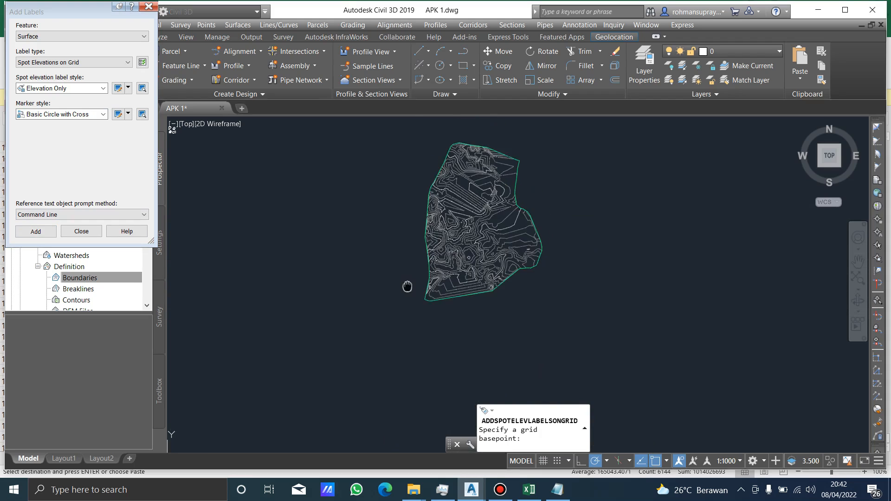
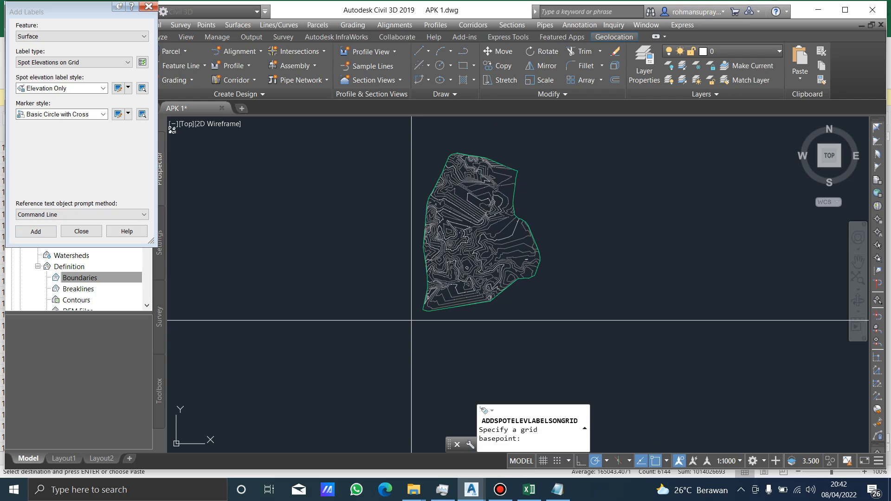
Place the spot elevation label grid from below the surface's lower-left corner to beyond its upper-right corner, unrotated with 100 spacing.
{"action": "left_click", "coordinate": [411, 320]}
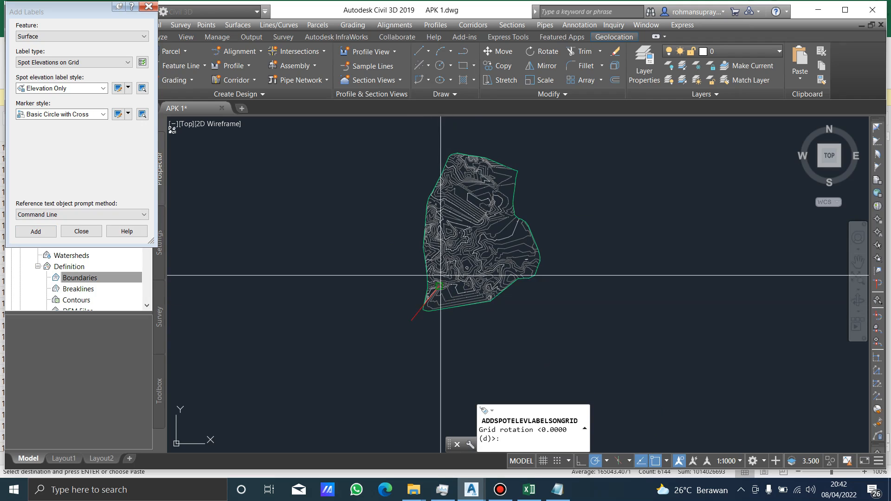
{"action": "left_click", "coordinate": [484, 327]}
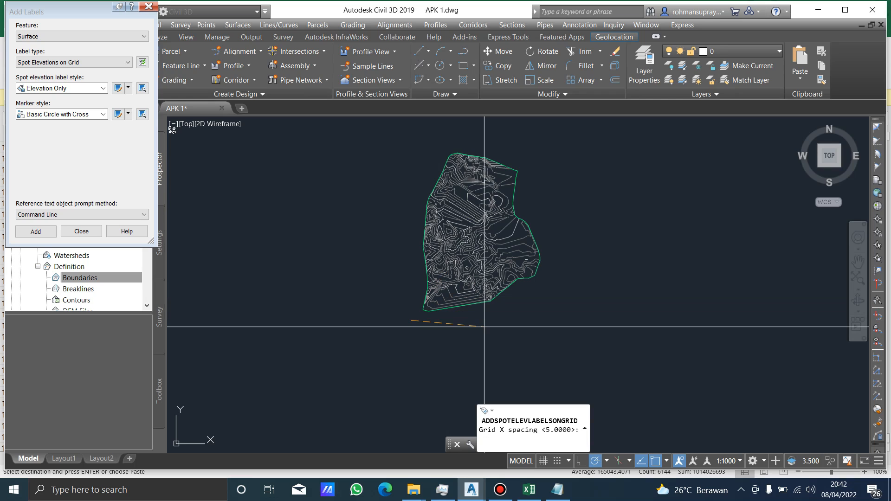
{"action": "type", "text": "100"}
{"action": "key", "text": "Return"}
{"action": "key", "text": "Return"}
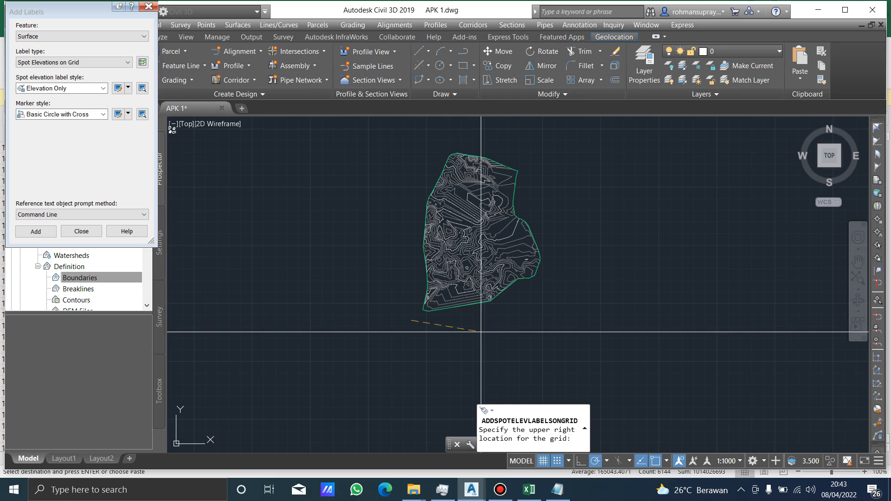
{"action": "left_click", "coordinate": [551, 135]}
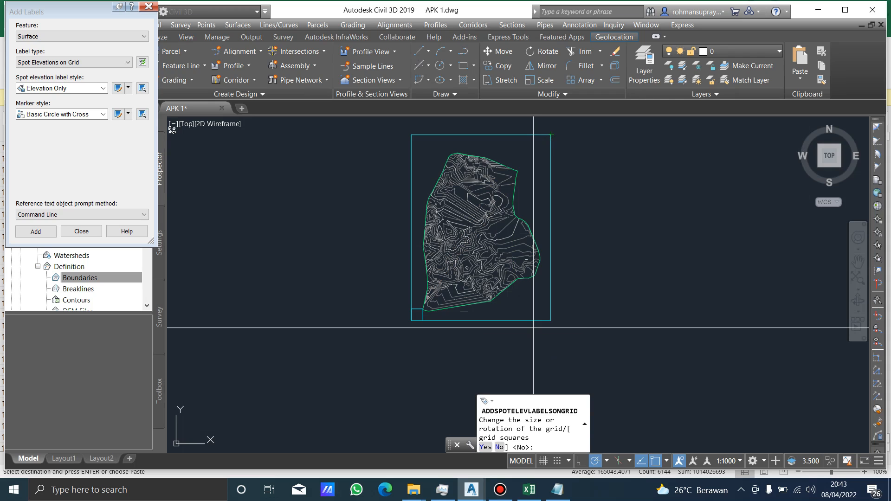
{"action": "type", "text": "N"}
{"action": "key", "text": "Return"}
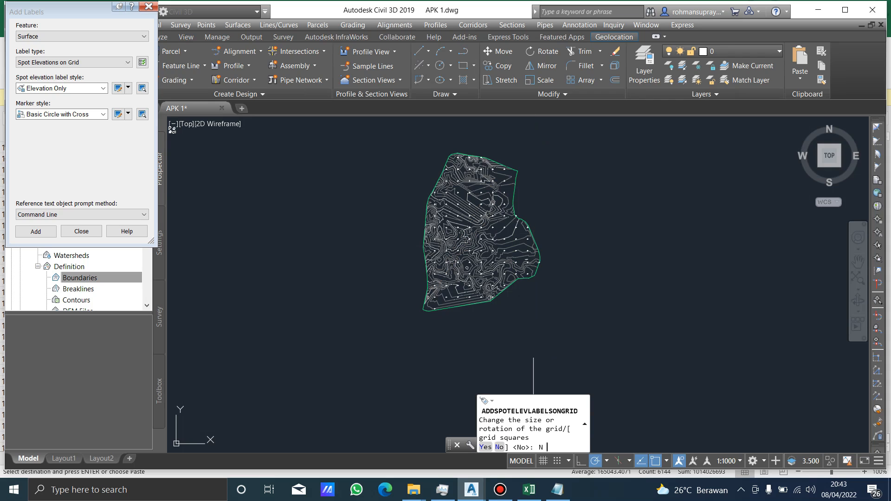
Examine the easting and northing grid labels across the contoured surface, and finish adding labels.
{"action": "scroll", "coordinate": [458, 314], "scroll_direction": "up", "scroll_amount": 6}
{"action": "scroll", "coordinate": [482, 279], "scroll_direction": "up", "scroll_amount": 10}
{"action": "scroll", "coordinate": [454, 238], "scroll_direction": "down", "scroll_amount": 8}
{"action": "scroll", "coordinate": [491, 290], "scroll_direction": "up", "scroll_amount": 6}
{"action": "scroll", "coordinate": [492, 289], "scroll_direction": "down", "scroll_amount": 6}
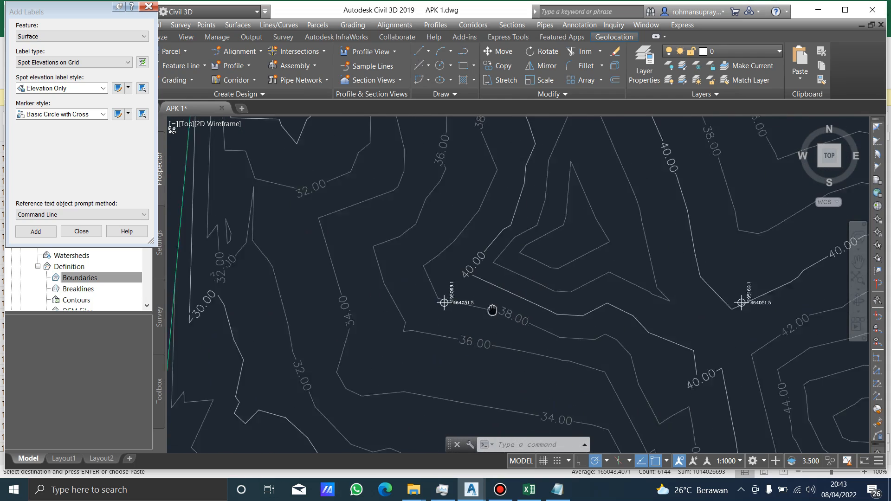
{"action": "scroll", "coordinate": [442, 300], "scroll_direction": "up", "scroll_amount": 6}
{"action": "scroll", "coordinate": [504, 298], "scroll_direction": "down", "scroll_amount": 3}
{"action": "middle_click_drag", "start_coordinate": [398, 330], "coordinate": [530, 249]}
{"action": "scroll", "coordinate": [529, 250], "scroll_direction": "down", "scroll_amount": 2}
{"action": "scroll", "coordinate": [635, 213], "scroll_direction": "down", "scroll_amount": 1}
{"action": "middle_click_drag", "start_coordinate": [636, 213], "coordinate": [506, 339]}
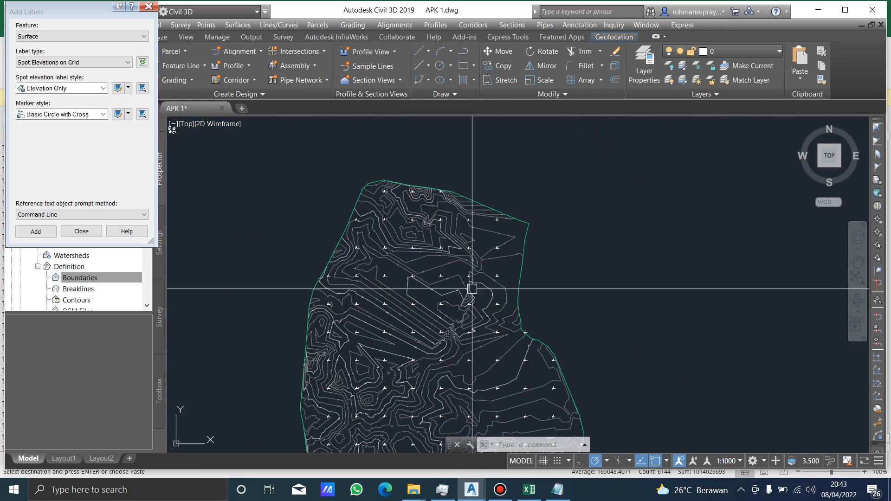
{"action": "scroll", "coordinate": [464, 289], "scroll_direction": "down", "scroll_amount": 2}
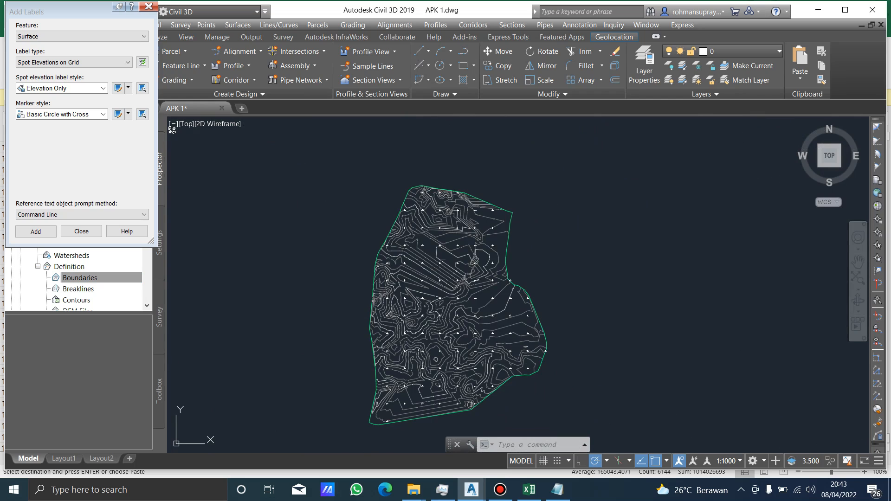
{"action": "left_click", "coordinate": [148, 6]}
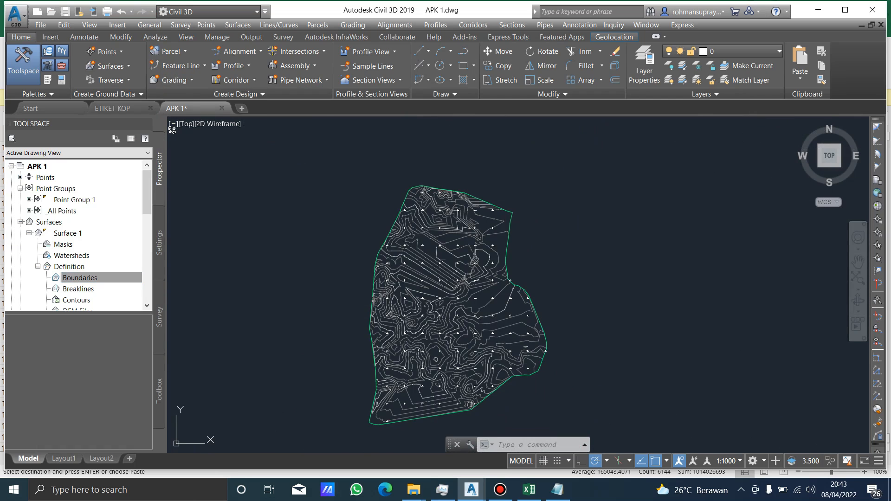
{"action": "left_click", "coordinate": [306, 193]}
{"action": "left_click", "coordinate": [328, 219]}
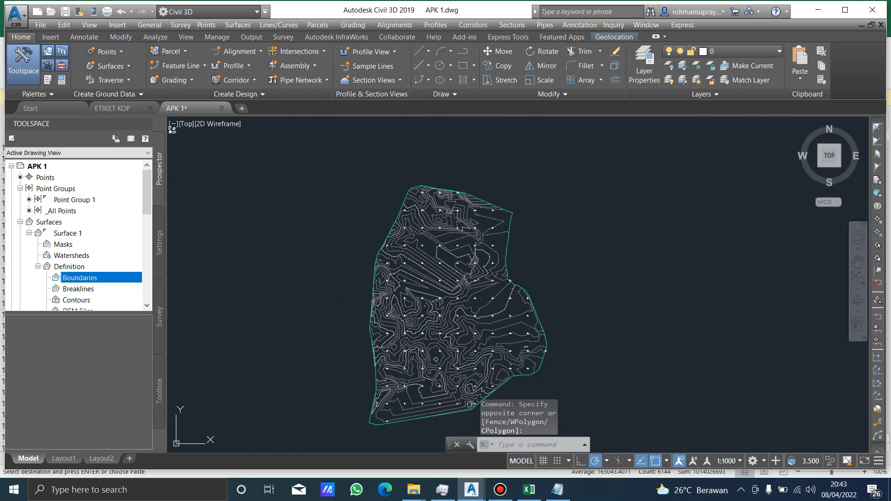
Open the page setup of Layout1 and set the plotter to DWG To PDF.pc3 with ISO full bleed A3 (420.00 x 297.00 MM) paper.
{"action": "left_click", "coordinate": [63, 458]}
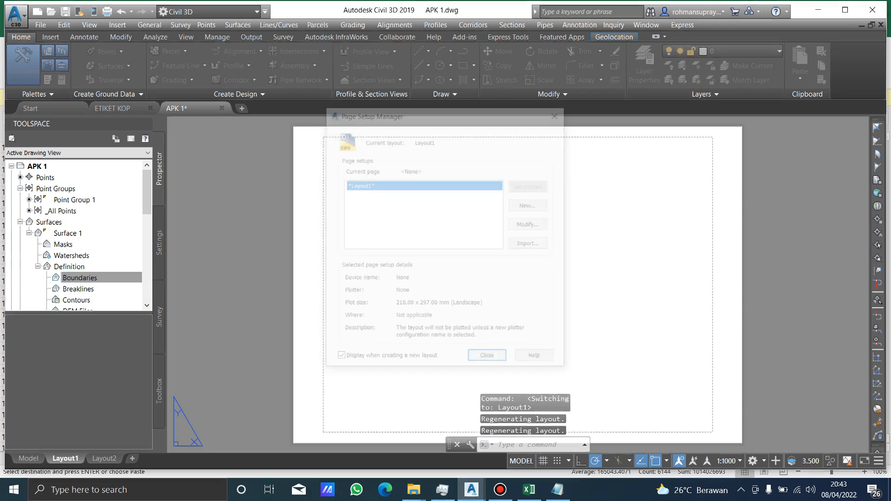
{"action": "key", "text": "Return"}
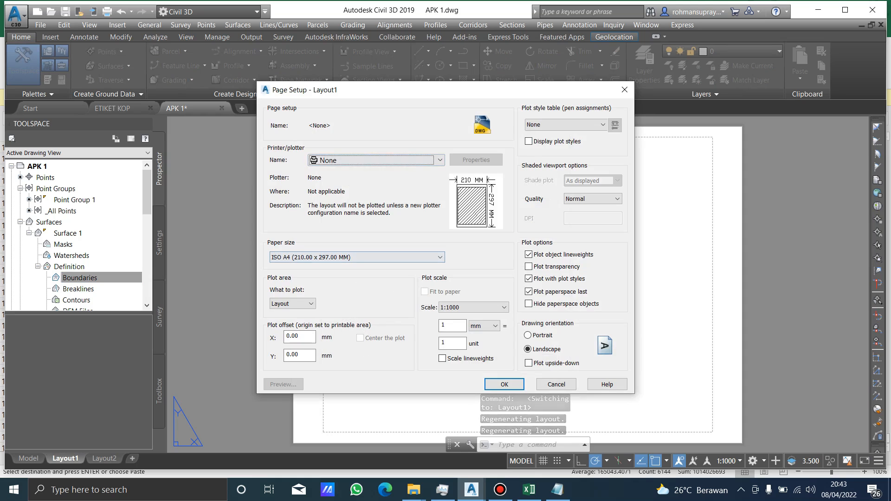
{"action": "left_click", "coordinate": [394, 161]}
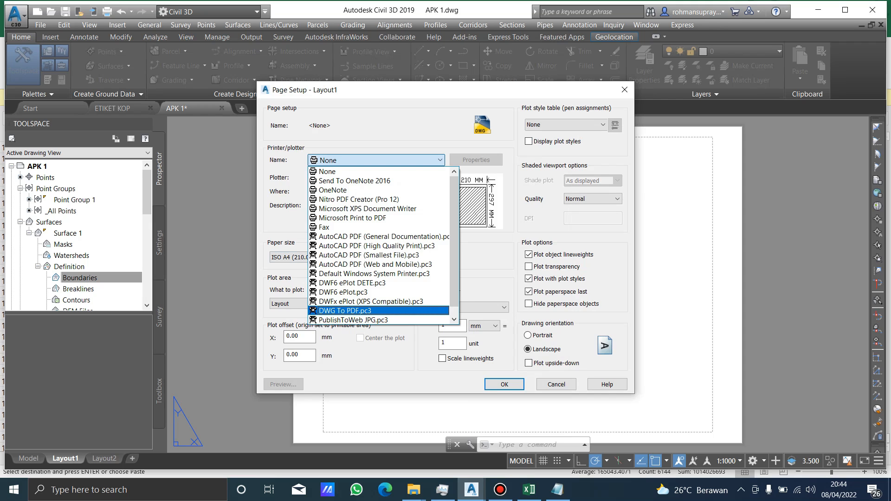
{"action": "key", "text": "Return"}
{"action": "left_click", "coordinate": [365, 257]}
{"action": "scroll", "coordinate": [364, 325], "scroll_direction": "up", "scroll_amount": 16}
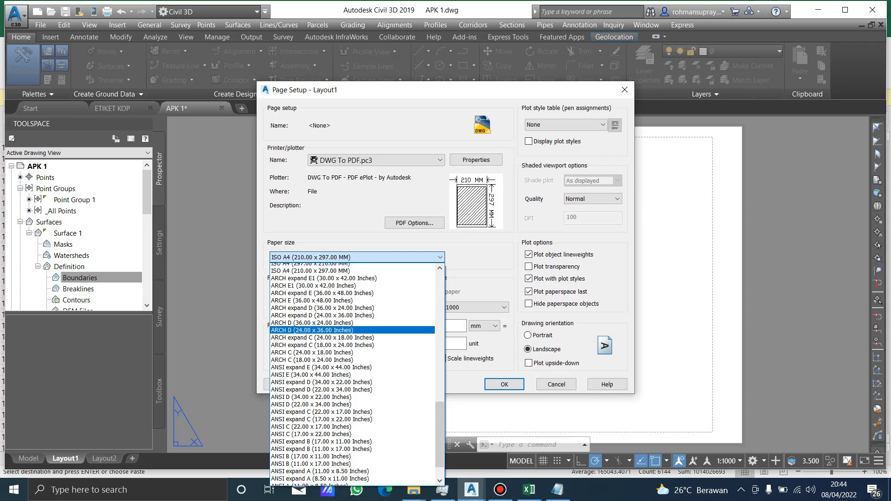
{"action": "scroll", "coordinate": [353, 372], "scroll_direction": "up", "scroll_amount": 4}
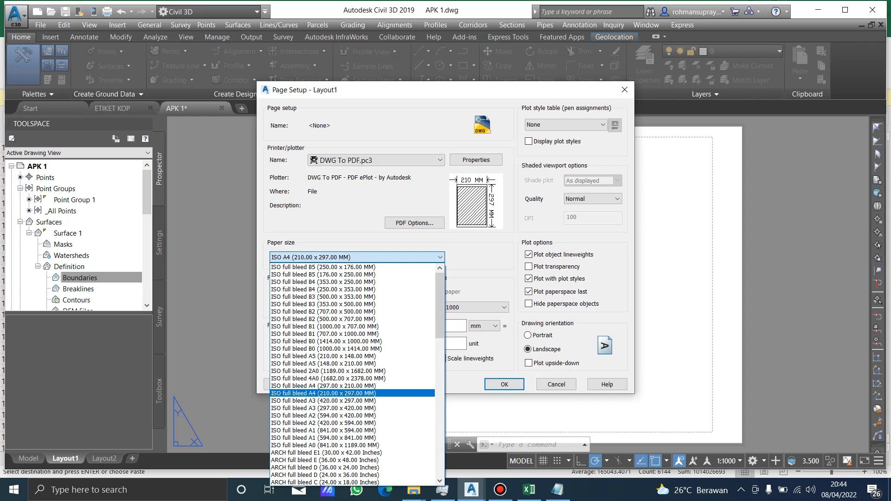
{"action": "left_click", "coordinate": [352, 401]}
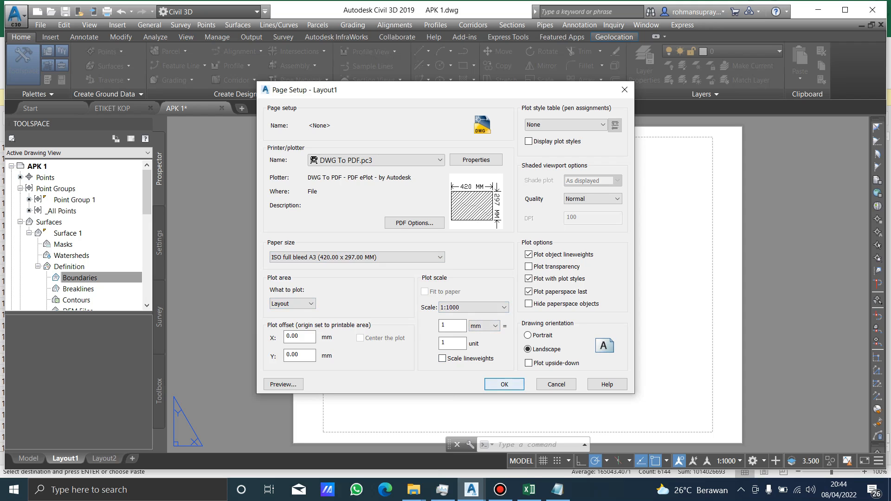
Assign the monochrome.ctb plot style table to Layout1 and accept the page setup.
{"action": "left_click", "coordinate": [602, 124]}
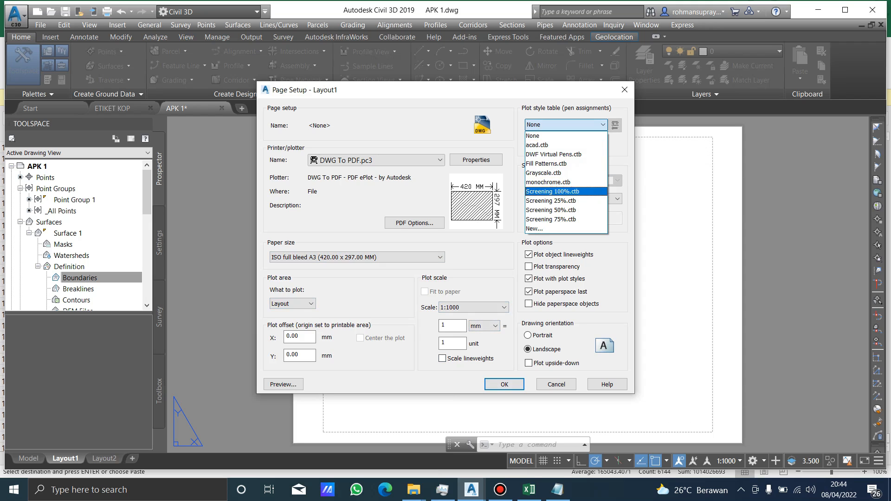
{"action": "left_click", "coordinate": [548, 182]}
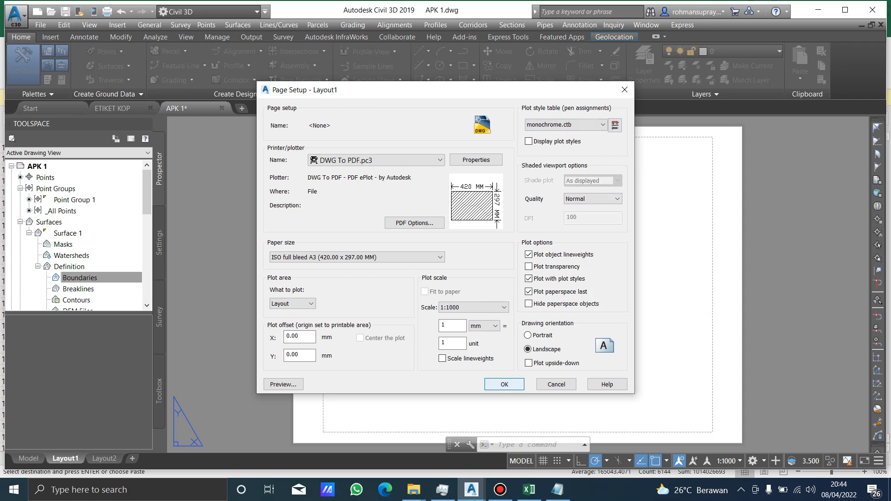
{"action": "key", "text": "Return"}
{"action": "key", "text": "Return"}
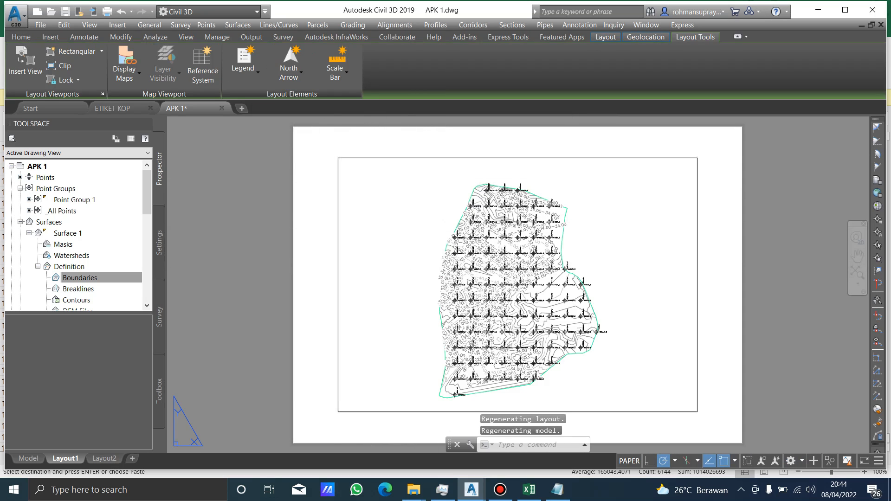
Erase the default viewport from Layout1.
{"action": "left_click", "coordinate": [367, 158]}
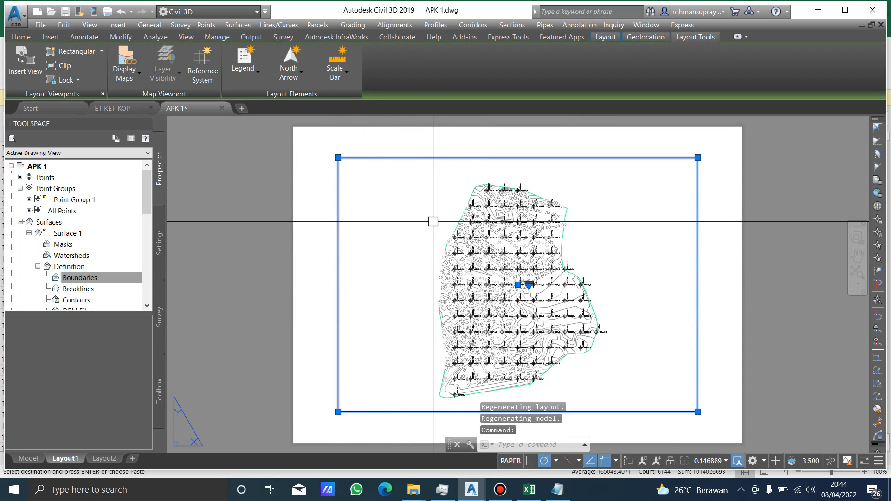
{"action": "type", "text": "e"}
{"action": "key", "text": "Return"}
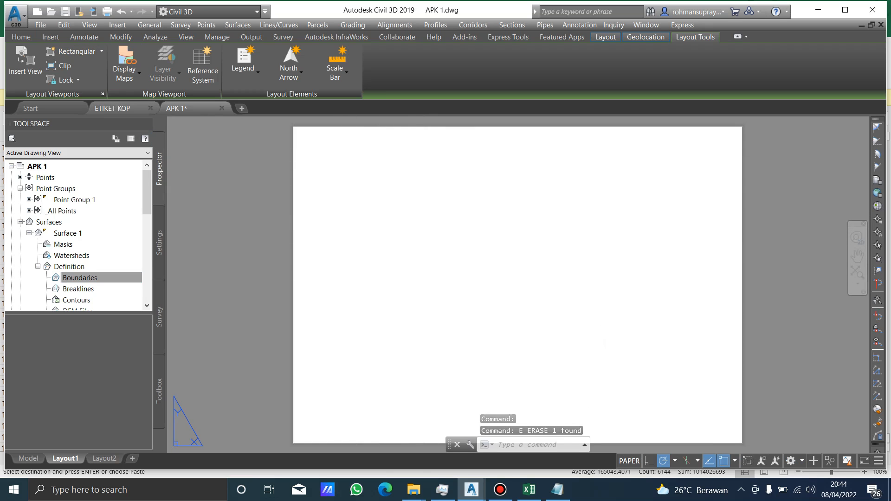
Copy the complete sheet frame and title block from the ETIKET KOP drawing.
{"action": "left_click", "coordinate": [112, 109]}
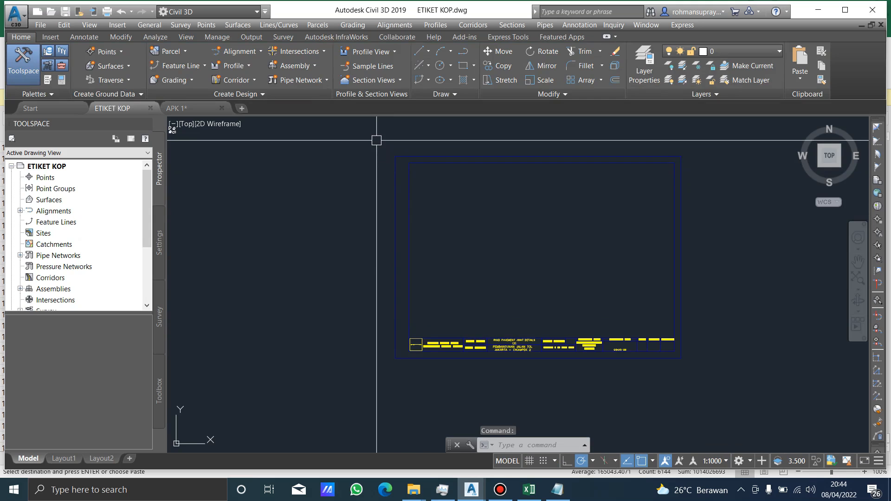
{"action": "left_click", "coordinate": [734, 412]}
{"action": "left_click", "coordinate": [364, 139]}
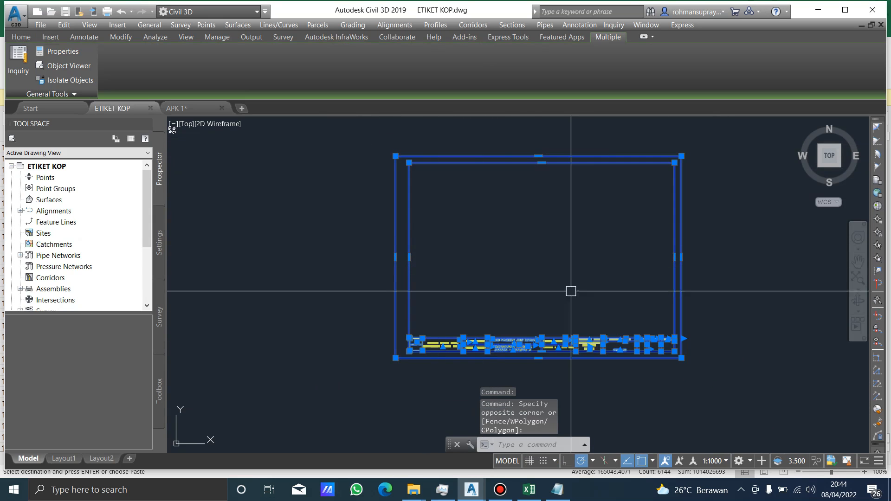
{"action": "key", "text": "ctrl+c"}
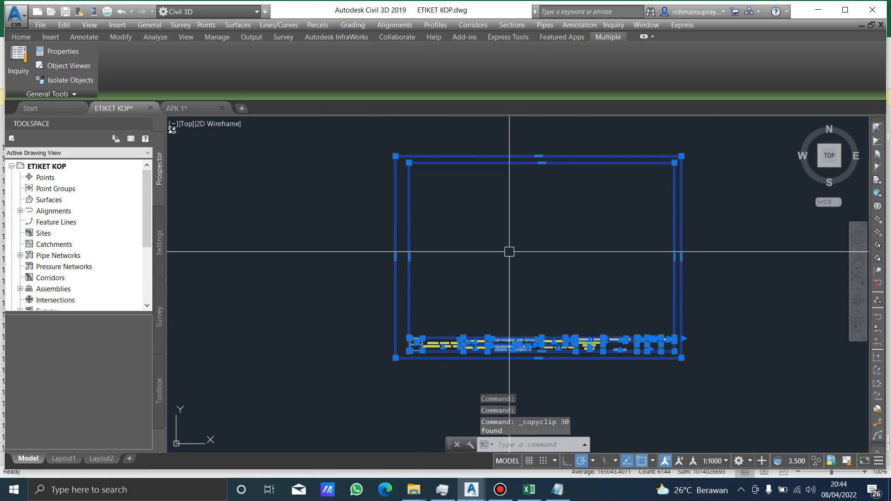
{"action": "middle_click_drag", "start_coordinate": [498, 249], "coordinate": [481, 249]}
Paste the copied frame and title block into Layout1 of the APK 1 drawing at insertion point 0,0.
{"action": "left_click", "coordinate": [177, 108]}
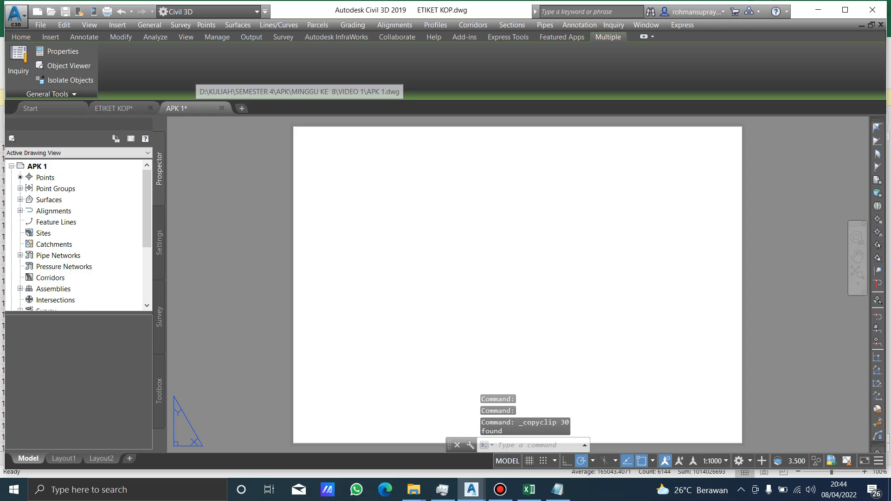
{"action": "left_click", "coordinate": [274, 238]}
{"action": "key", "text": "Escape"}
{"action": "key", "text": "ctrl+v"}
{"action": "scroll", "coordinate": [356, 242], "scroll_direction": "down", "scroll_amount": 2}
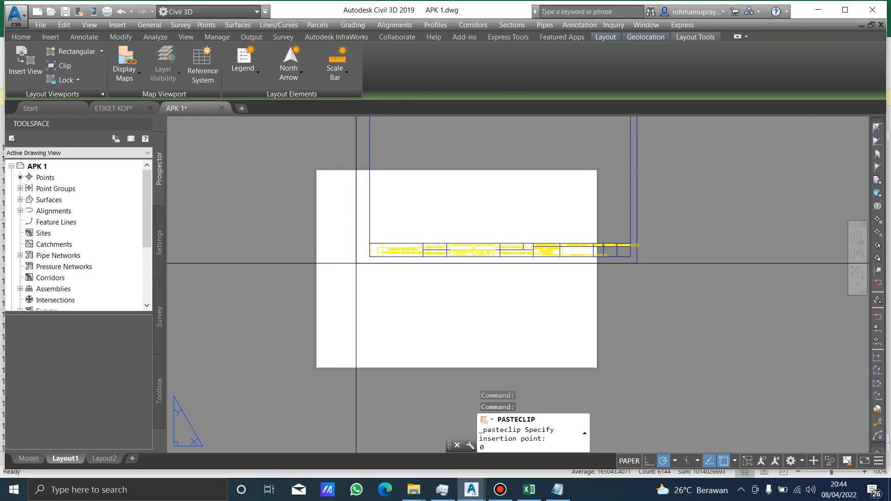
{"action": "type", "text": "0,0"}
{"action": "key", "text": "Return"}
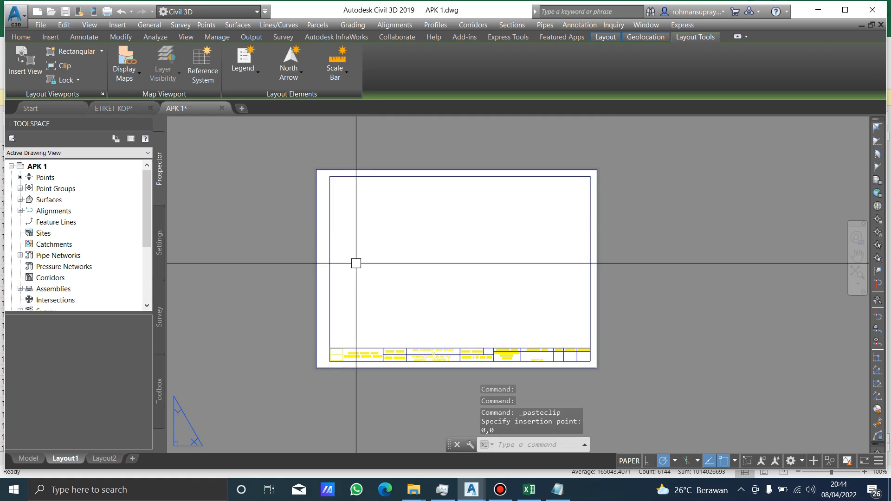
Examine the pasted frame and title block text on the A3 sheet.
{"action": "scroll", "coordinate": [326, 336], "scroll_direction": "up", "scroll_amount": 6}
{"action": "scroll", "coordinate": [372, 294], "scroll_direction": "down", "scroll_amount": 4}
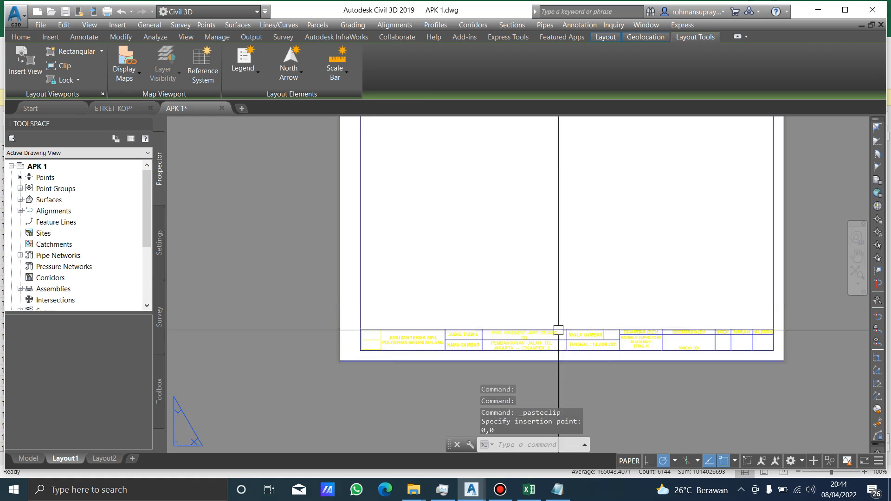
{"action": "middle_click_drag", "start_coordinate": [559, 330], "coordinate": [489, 330]}
{"action": "middle_click_drag", "start_coordinate": [455, 256], "coordinate": [456, 314]}
{"action": "left_click", "coordinate": [411, 257]}
{"action": "left_click", "coordinate": [413, 258]}
{"action": "scroll", "coordinate": [433, 268], "scroll_direction": "down", "scroll_amount": 5}
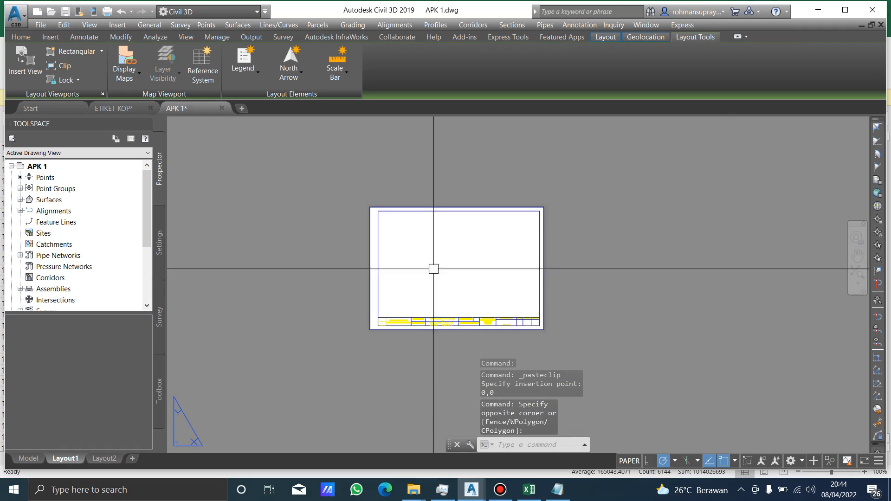
{"action": "middle_click_drag", "start_coordinate": [434, 268], "coordinate": [428, 284]}
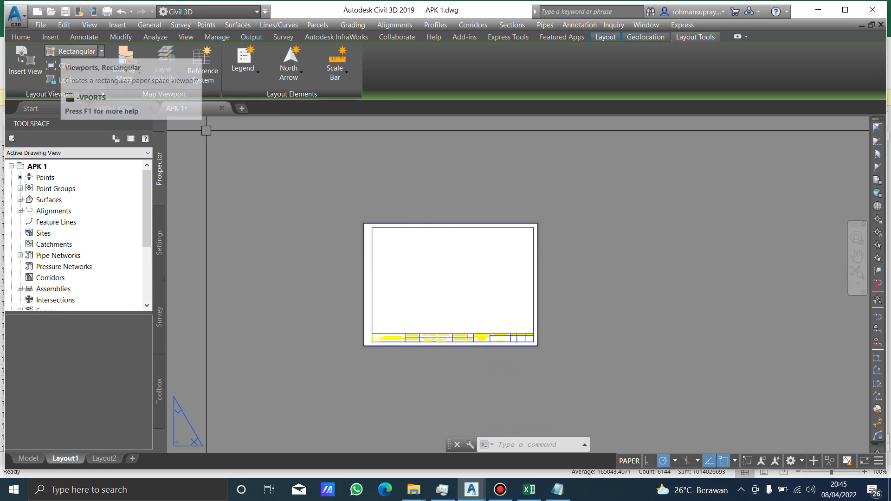
Insert a view framing the whole contoured surface and place its viewport in the left part of the sheet frame.
{"action": "left_click", "coordinate": [26, 63]}
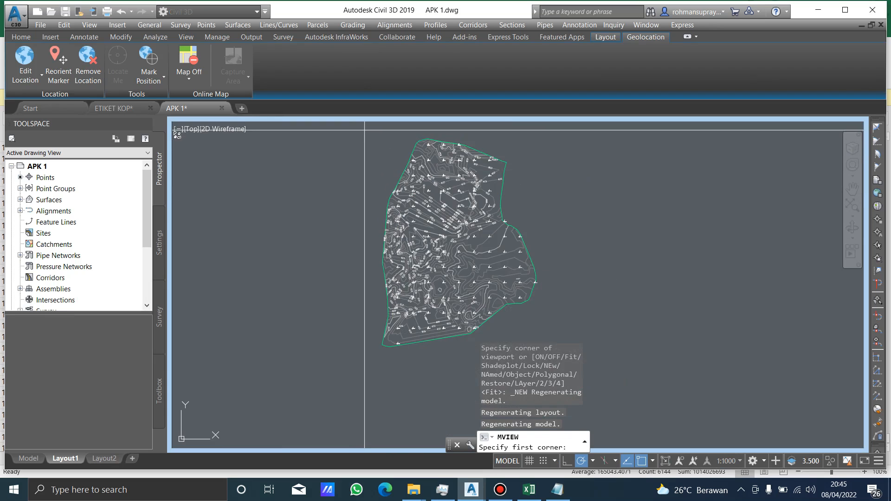
{"action": "left_click", "coordinate": [365, 130]}
{"action": "left_click", "coordinate": [547, 358]}
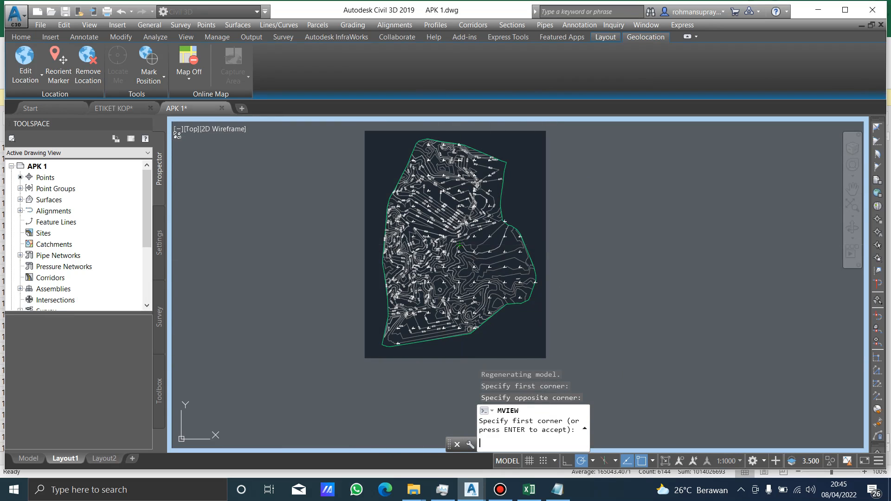
{"action": "key", "text": "Return"}
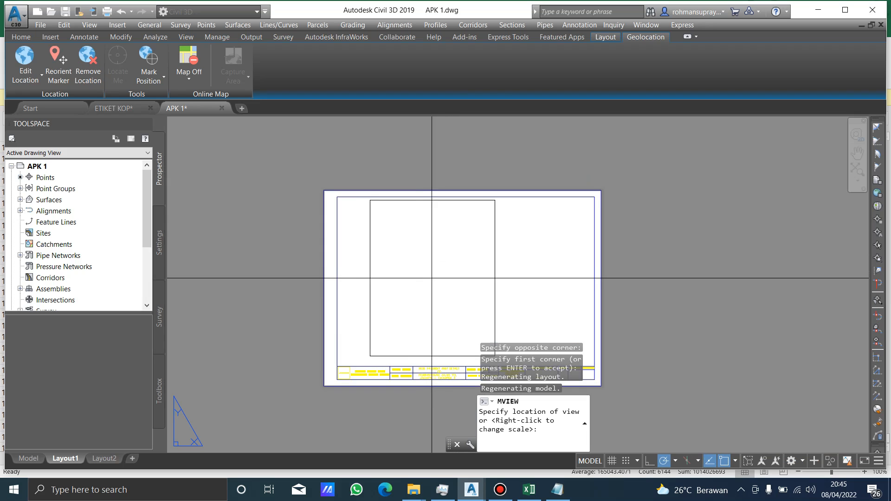
{"action": "scroll", "coordinate": [429, 279], "scroll_direction": "up", "scroll_amount": 2}
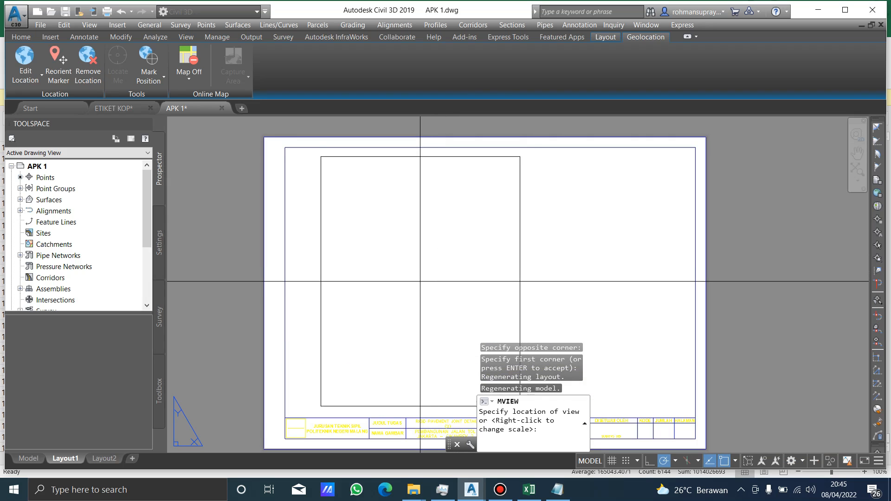
{"action": "left_click", "coordinate": [420, 281]}
{"action": "scroll", "coordinate": [371, 263], "scroll_direction": "up", "scroll_amount": 5}
{"action": "scroll", "coordinate": [371, 262], "scroll_direction": "down", "scroll_amount": 5}
{"action": "scroll", "coordinate": [479, 259], "scroll_direction": "up", "scroll_amount": 3}
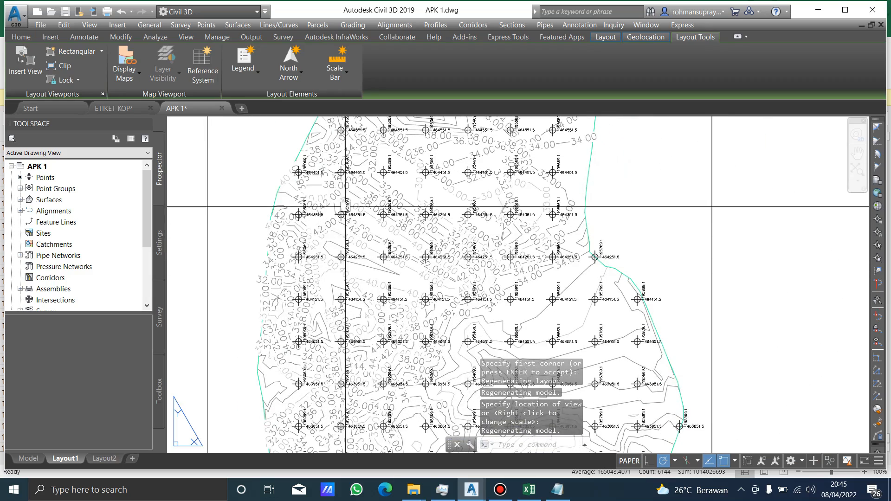
Examine the size of the contour and coordinate labels inside the Layout1 viewport.
{"action": "scroll", "coordinate": [332, 182], "scroll_direction": "up", "scroll_amount": 4}
{"action": "scroll", "coordinate": [332, 182], "scroll_direction": "down", "scroll_amount": 8}
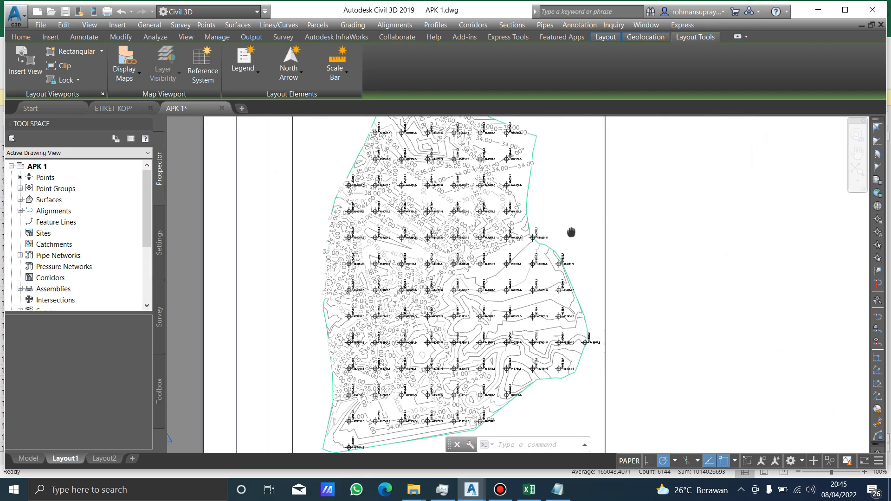
{"action": "middle_click_drag", "start_coordinate": [572, 232], "coordinate": [543, 223]}
{"action": "left_click", "coordinate": [579, 242]}
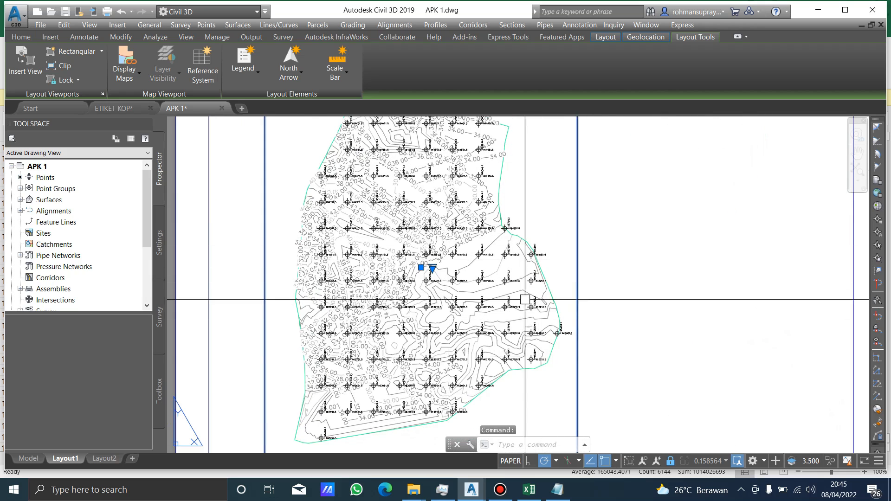
{"action": "scroll", "coordinate": [418, 247], "scroll_direction": "up", "scroll_amount": 2}
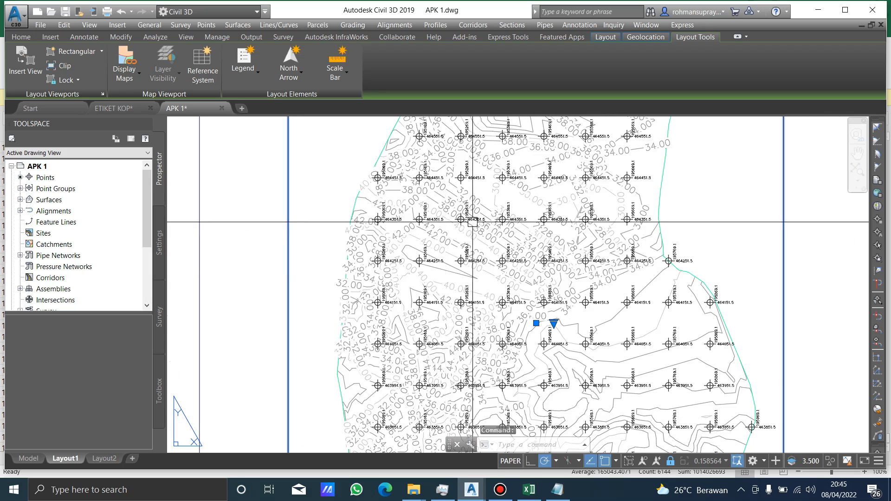
{"action": "key", "text": "Escape"}
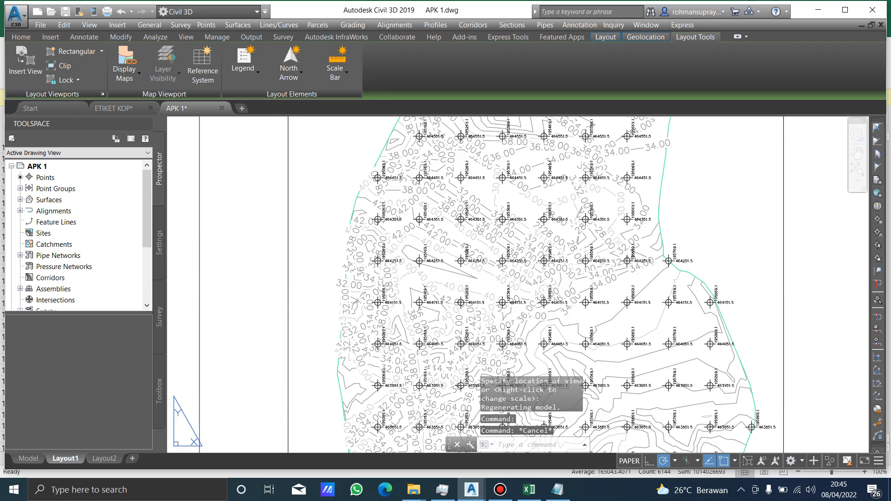
Select all surface contour labels in model space by picking a few 42.00 and 40.00 labels and selecting similar objects.
{"action": "left_click", "coordinate": [28, 459]}
{"action": "scroll", "coordinate": [400, 257], "scroll_direction": "up", "scroll_amount": 13}
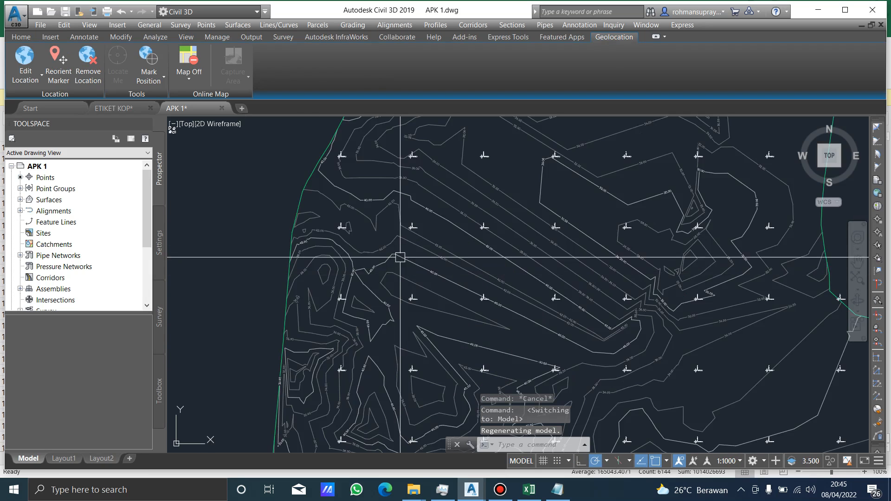
{"action": "scroll", "coordinate": [384, 255], "scroll_direction": "up", "scroll_amount": 2}
{"action": "left_click", "coordinate": [311, 281]}
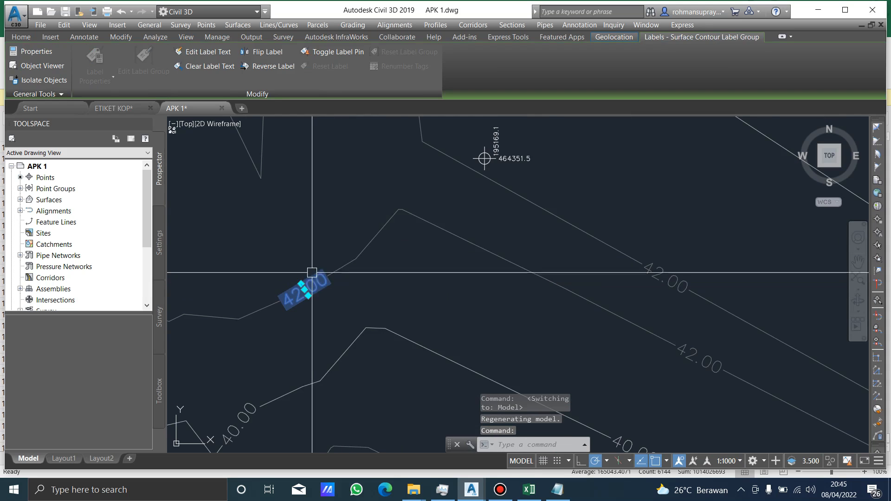
{"action": "middle_click_drag", "start_coordinate": [312, 272], "coordinate": [368, 246]}
{"action": "scroll", "coordinate": [350, 206], "scroll_direction": "down", "scroll_amount": 5}
{"action": "middle_click_drag", "start_coordinate": [341, 215], "coordinate": [423, 228]}
{"action": "scroll", "coordinate": [429, 261], "scroll_direction": "up", "scroll_amount": 5}
{"action": "left_click", "coordinate": [383, 316]}
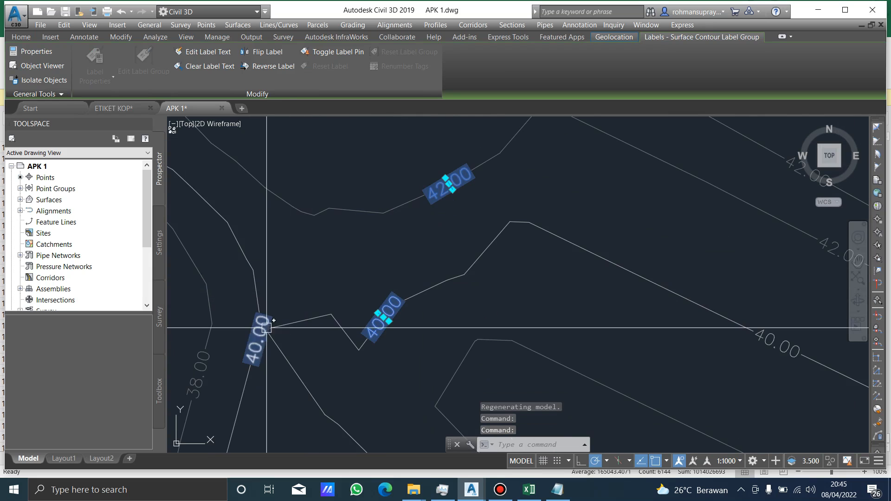
{"action": "left_click", "coordinate": [257, 339]}
{"action": "right_click", "coordinate": [266, 328]}
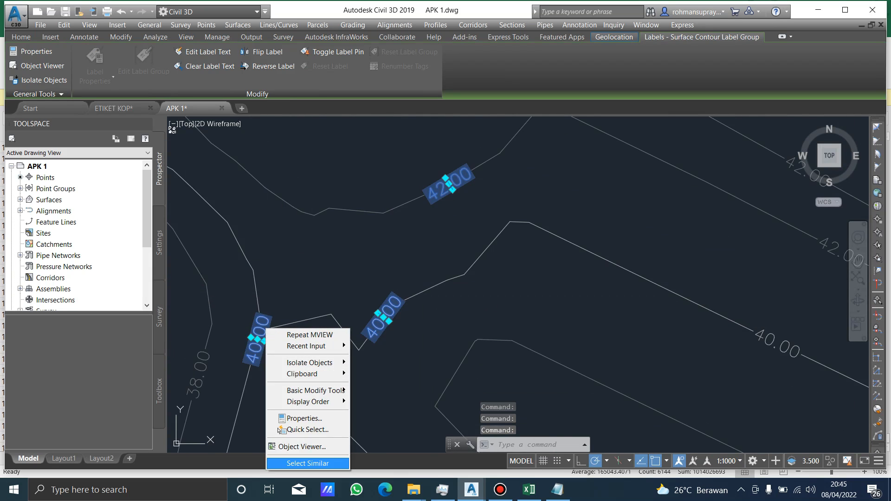
{"action": "left_click", "coordinate": [308, 464]}
{"action": "scroll", "coordinate": [342, 418], "scroll_direction": "down", "scroll_amount": 6}
{"action": "scroll", "coordinate": [638, 244], "scroll_direction": "up", "scroll_amount": 2}
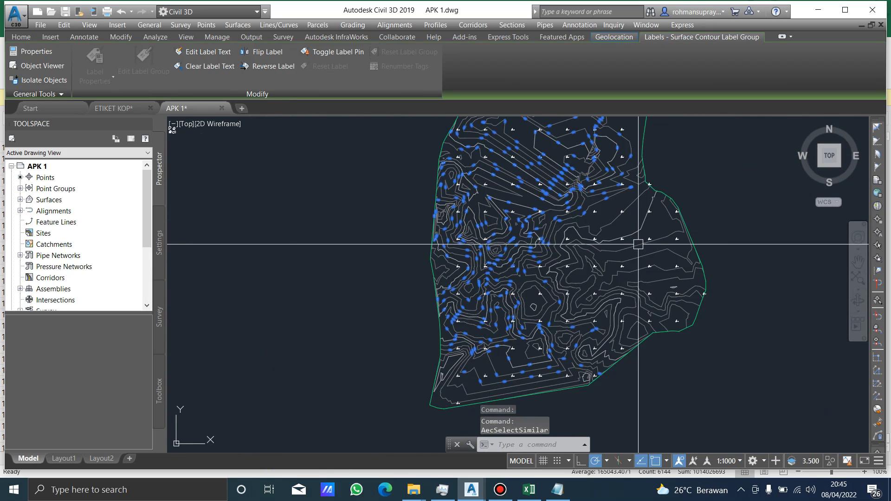
{"action": "scroll", "coordinate": [638, 244], "scroll_direction": "up", "scroll_amount": 7}
{"action": "scroll", "coordinate": [629, 235], "scroll_direction": "down", "scroll_amount": 3}
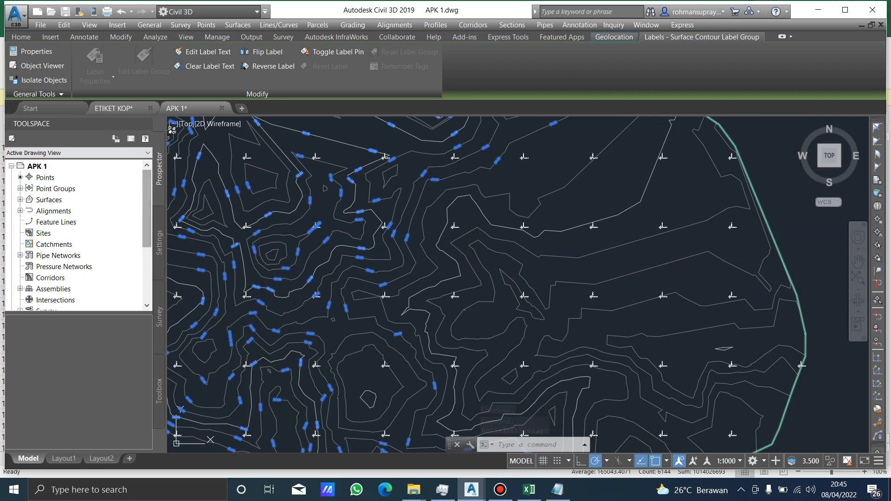
Try to edit the selected contour labels' text, and check the label groups' properties.
{"action": "left_click", "coordinate": [204, 51]}
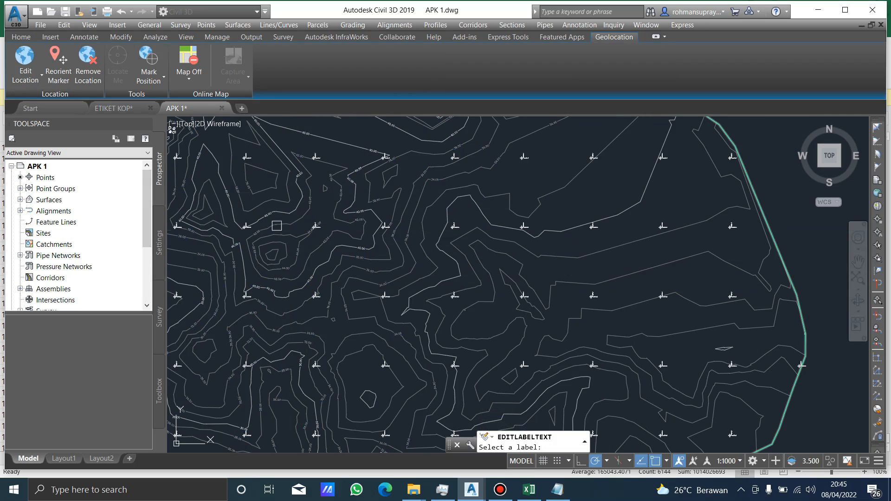
{"action": "key", "text": "Escape"}
{"action": "scroll", "coordinate": [326, 238], "scroll_direction": "up", "scroll_amount": 6}
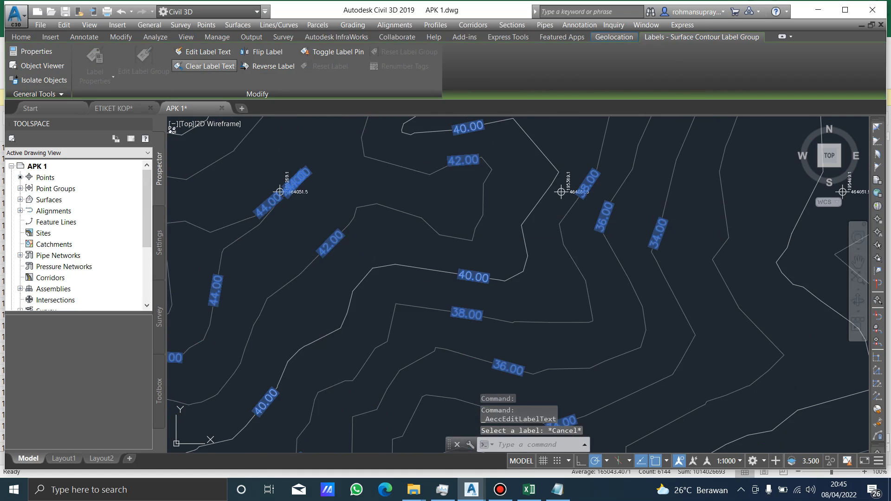
{"action": "key", "text": "ctrl+1"}
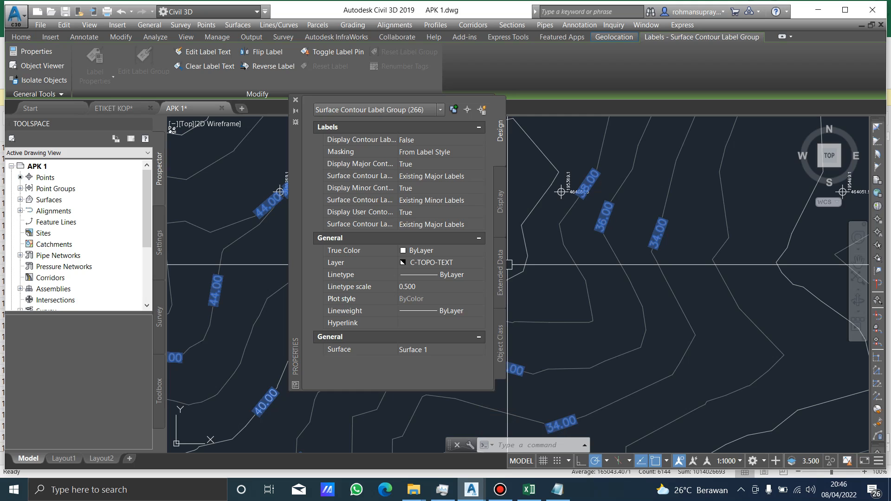
{"action": "left_click", "coordinate": [295, 100]}
Set the Surface Elevation text height of the Existing Major Labels surface contour label style to 1 mm.
{"action": "left_click", "coordinate": [159, 242]}
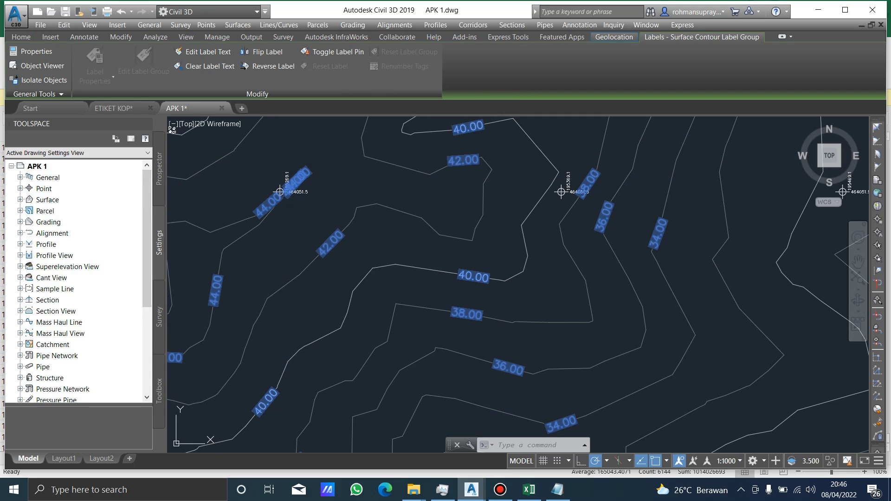
{"action": "left_click", "coordinate": [20, 199]}
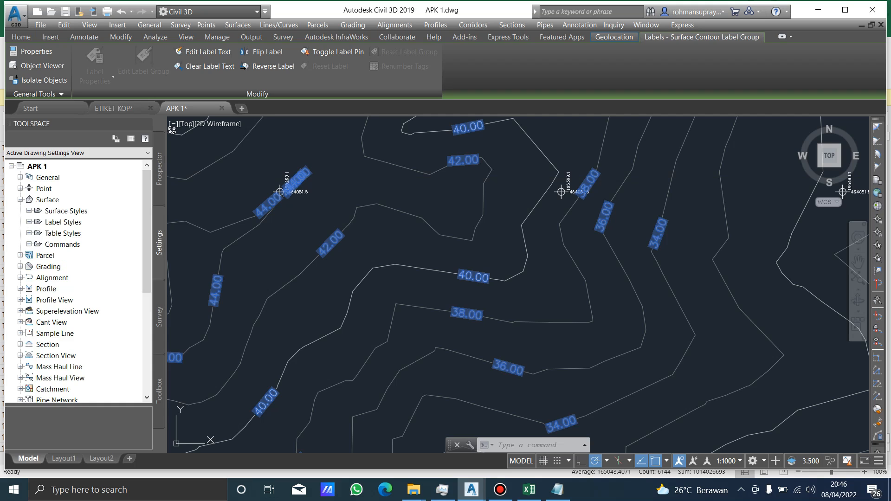
{"action": "left_click", "coordinate": [29, 222]}
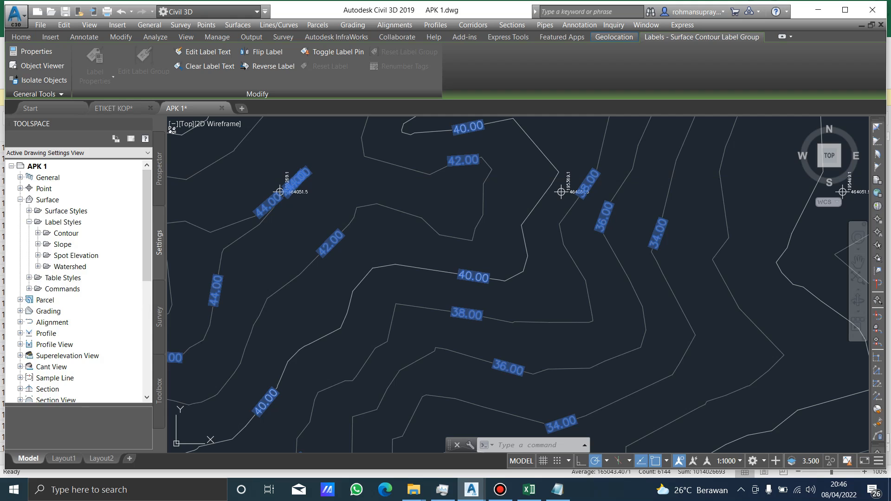
{"action": "left_click", "coordinate": [38, 233]}
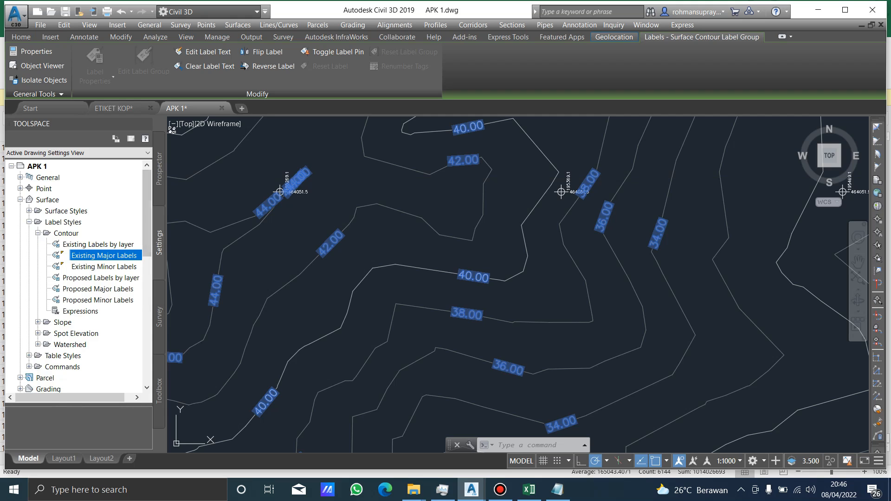
{"action": "left_click_drag", "start_coordinate": [84, 398], "coordinate": [93, 398]}
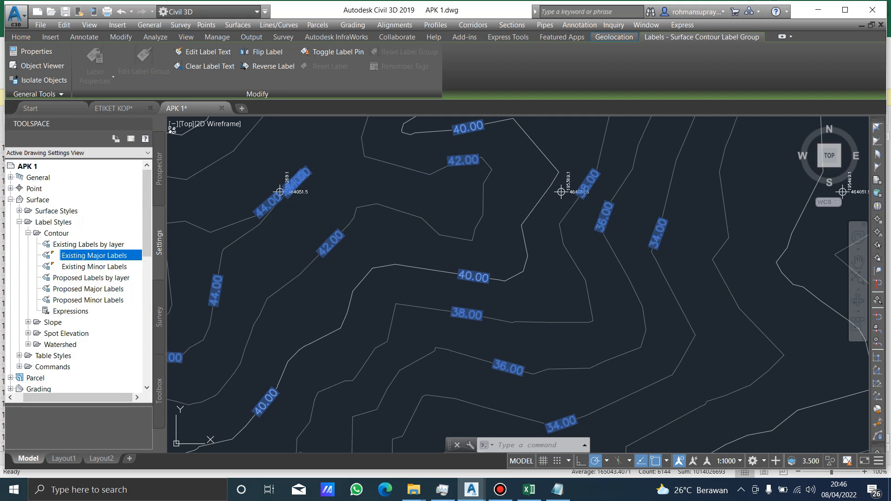
{"action": "right_click", "coordinate": [93, 255]}
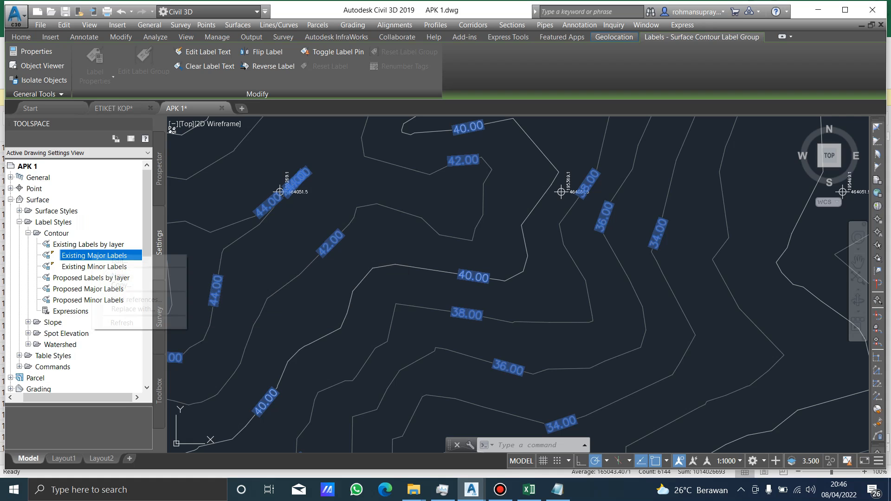
{"action": "left_click", "coordinate": [119, 261]}
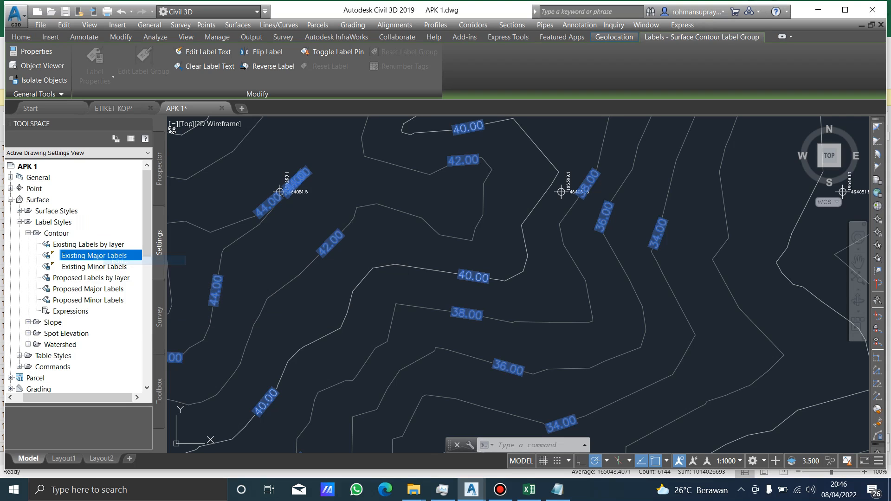
{"action": "left_click", "coordinate": [137, 159]}
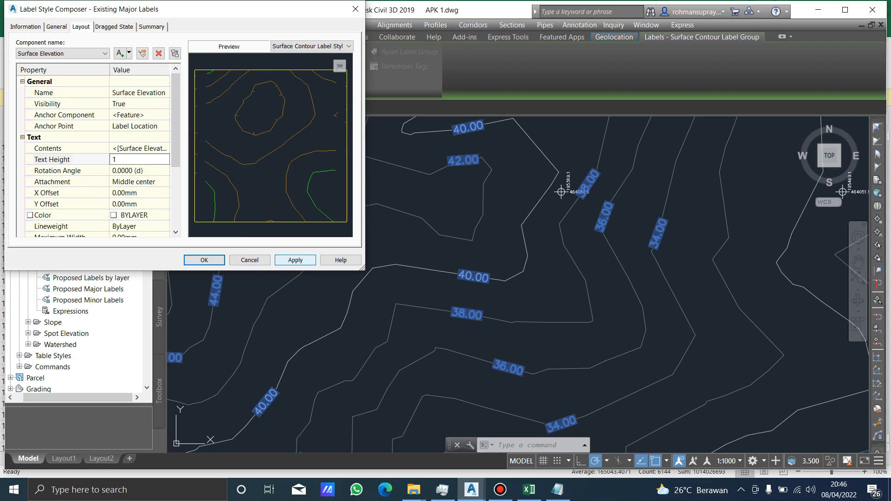
{"action": "left_click", "coordinate": [204, 260]}
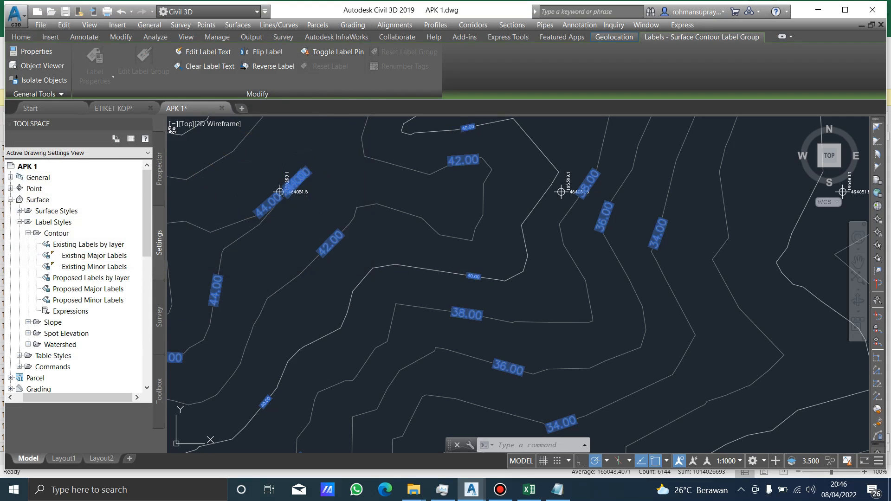
Reduce the Surface Elevation text height of the Existing Minor Labels contour label style to match the major labels, and clear the selection.
{"action": "right_click", "coordinate": [98, 266]}
{"action": "left_click", "coordinate": [116, 273]}
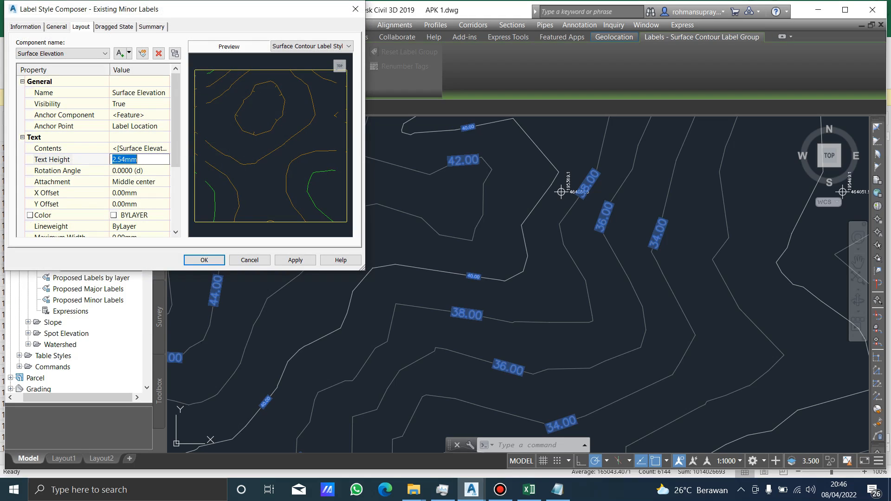
{"action": "left_click", "coordinate": [204, 260]}
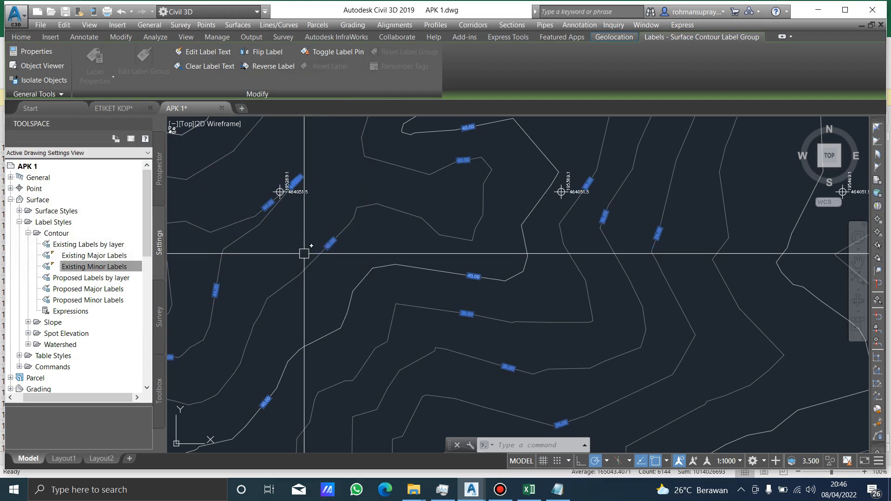
{"action": "scroll", "coordinate": [418, 195], "scroll_direction": "down", "scroll_amount": 5}
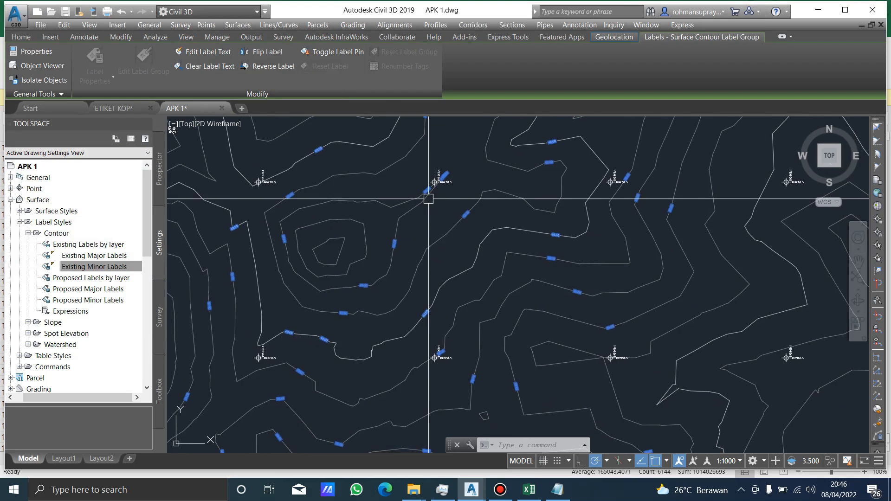
{"action": "key", "text": "Escape"}
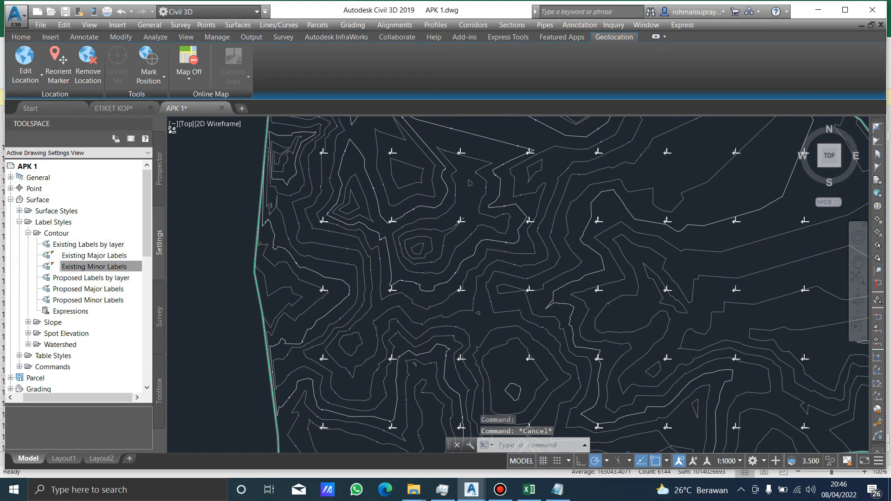
Examine the resized contour labels across the surface in model space and in the Layout1 viewport.
{"action": "scroll", "coordinate": [418, 278], "scroll_direction": "down", "scroll_amount": 2}
{"action": "middle_click_drag", "start_coordinate": [482, 191], "coordinate": [461, 226]}
{"action": "scroll", "coordinate": [461, 227], "scroll_direction": "up", "scroll_amount": 2}
{"action": "scroll", "coordinate": [453, 308], "scroll_direction": "up", "scroll_amount": 8}
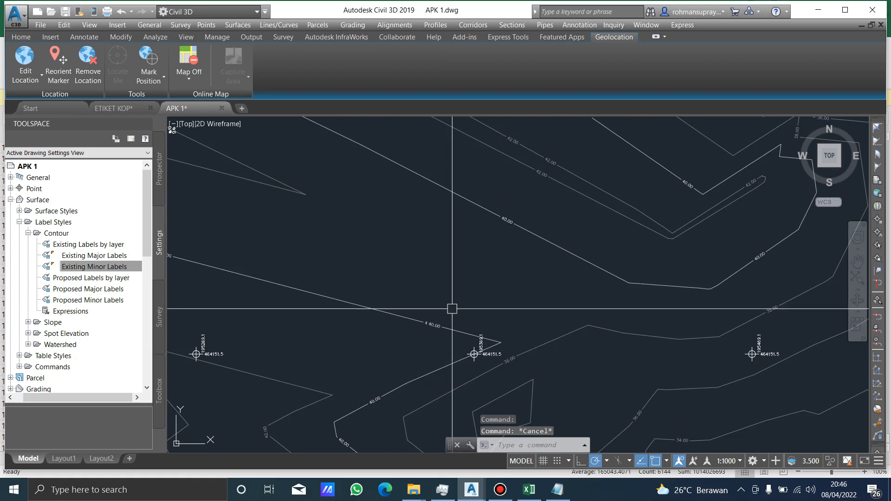
{"action": "scroll", "coordinate": [441, 262], "scroll_direction": "down", "scroll_amount": 7}
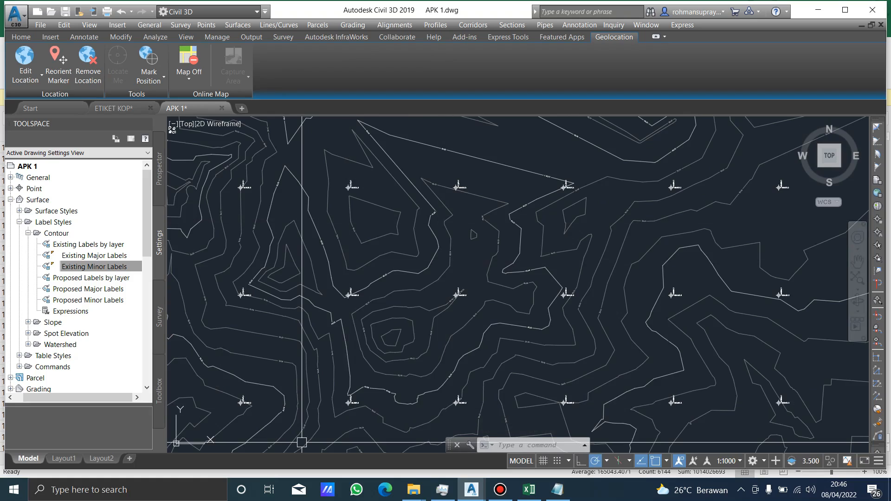
{"action": "left_click", "coordinate": [64, 458]}
{"action": "scroll", "coordinate": [504, 228], "scroll_direction": "up", "scroll_amount": 5}
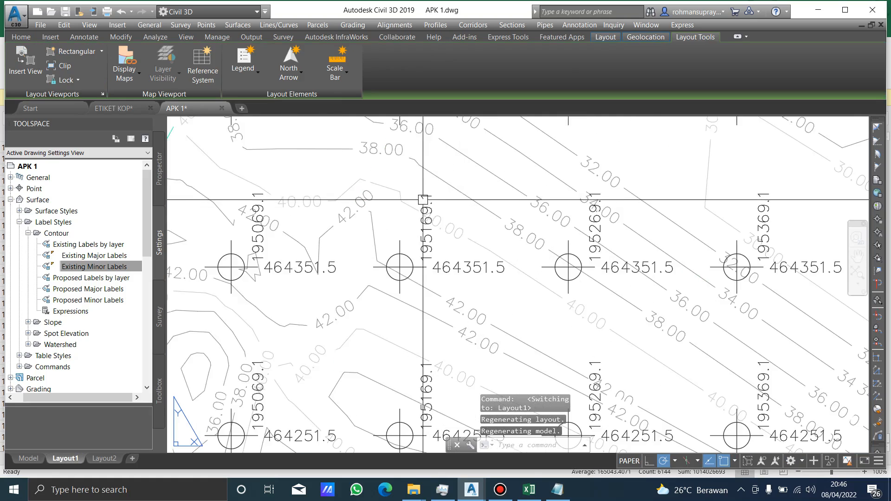
{"action": "scroll", "coordinate": [503, 228], "scroll_direction": "down", "scroll_amount": 7}
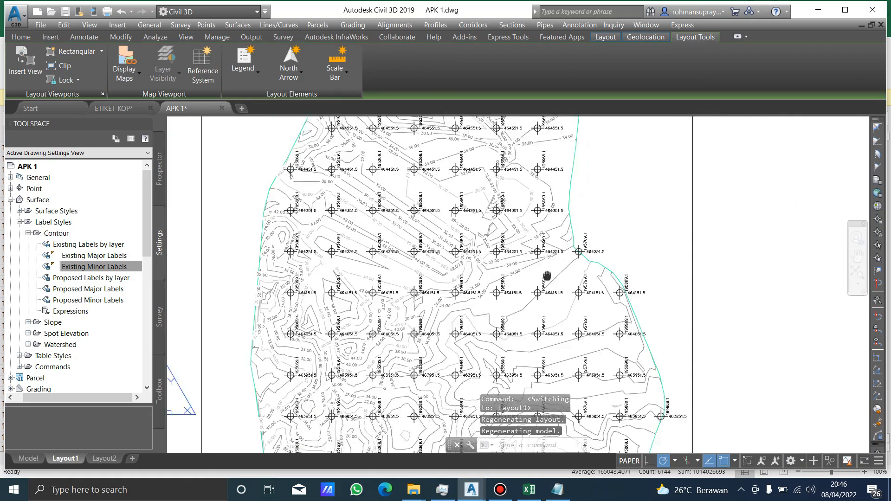
{"action": "scroll", "coordinate": [539, 245], "scroll_direction": "up", "scroll_amount": 5}
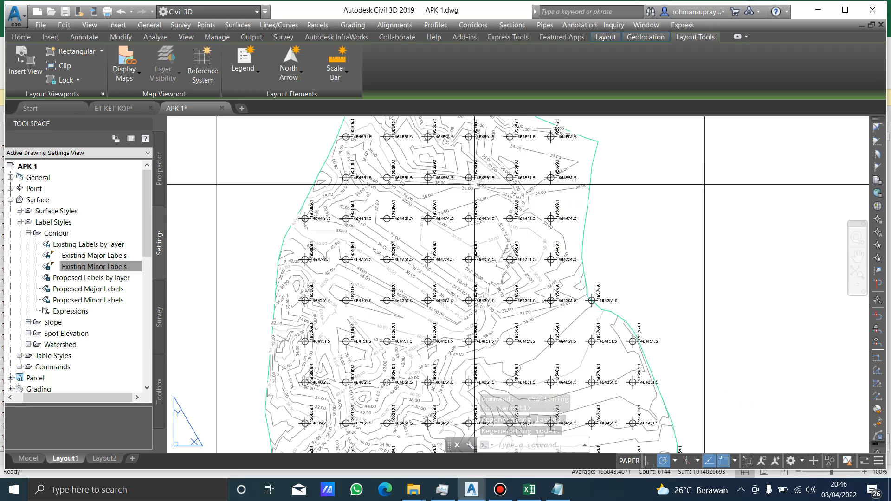
Switch to model space and select one of the spot elevation coordinate labels on the surface.
{"action": "left_click", "coordinate": [94, 267]}
{"action": "left_click", "coordinate": [29, 458]}
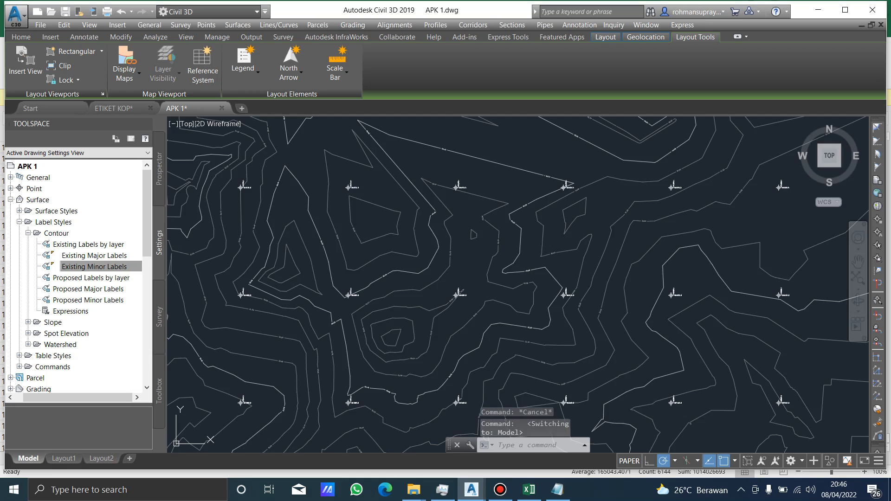
{"action": "scroll", "coordinate": [466, 180], "scroll_direction": "up", "scroll_amount": 7}
{"action": "mouse_move", "coordinate": [433, 242]}
{"action": "middle_mouse_down"}
{"action": "mouse_move", "coordinate": [483, 230]}
{"action": "mouse_move", "coordinate": [486, 199]}
{"action": "middle_mouse_up"}
{"action": "left_click", "coordinate": [473, 206]}
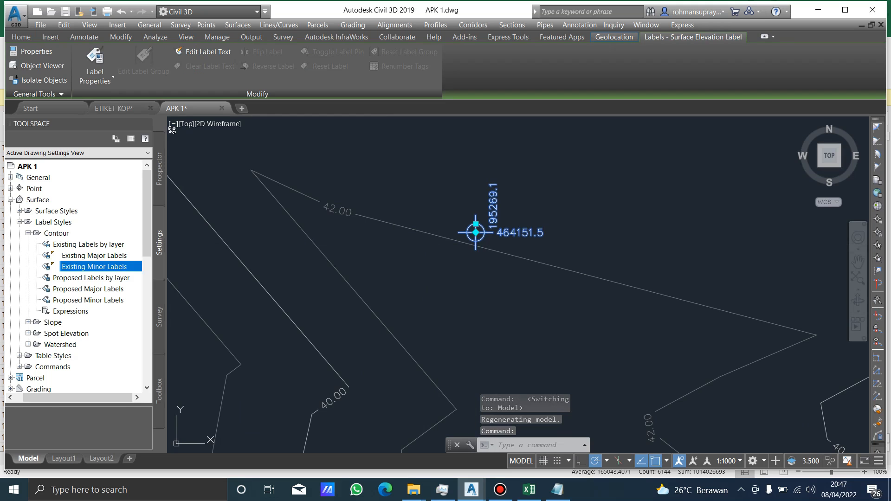
Set the anchor point of the Surface Elevation [Copy] component in the Elevation Only spot elevation label style to Top Center.
{"action": "left_click", "coordinate": [28, 234]}
{"action": "left_click", "coordinate": [38, 256]}
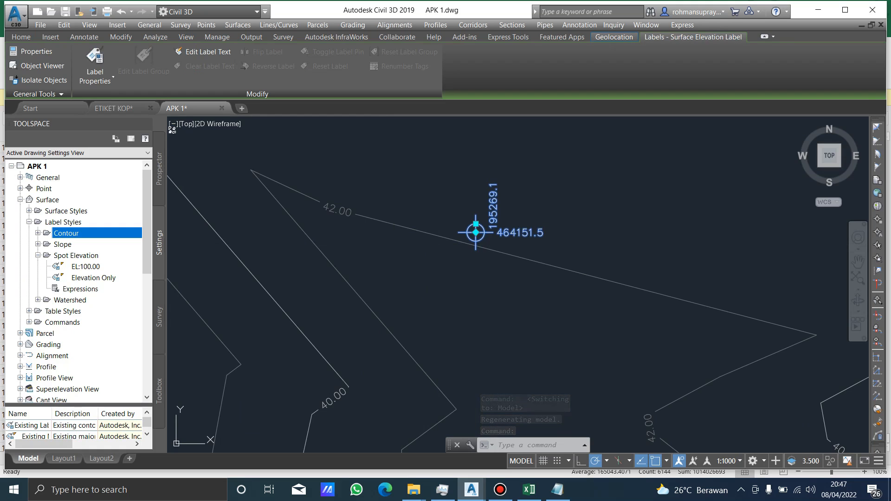
{"action": "left_click", "coordinate": [86, 267]}
{"action": "right_click", "coordinate": [101, 278]}
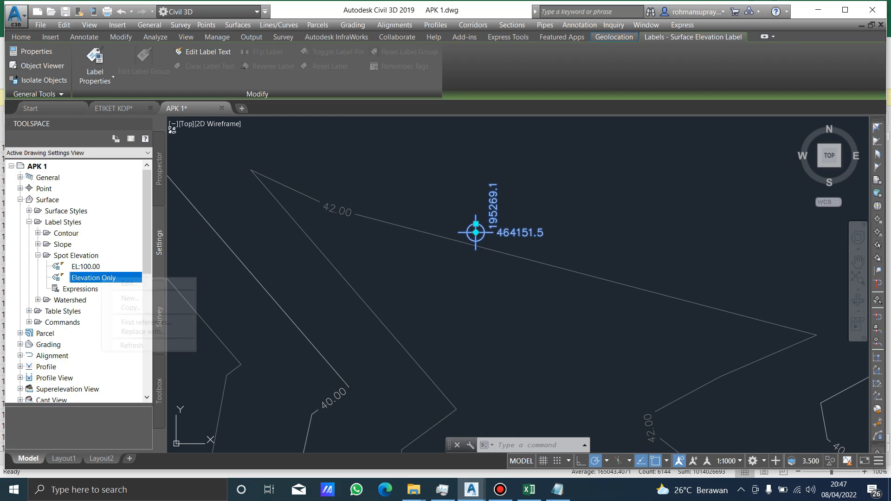
{"action": "left_click", "coordinate": [127, 283]}
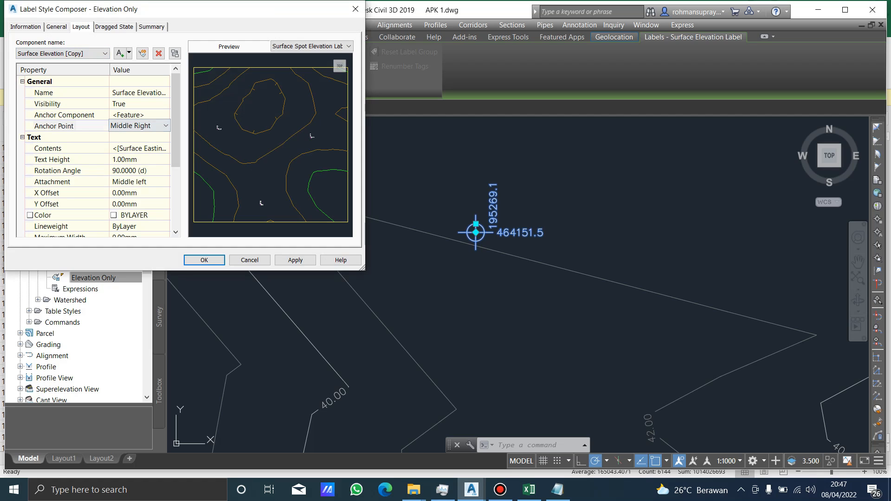
{"action": "left_click", "coordinate": [166, 126]}
{"action": "left_click", "coordinate": [135, 148]}
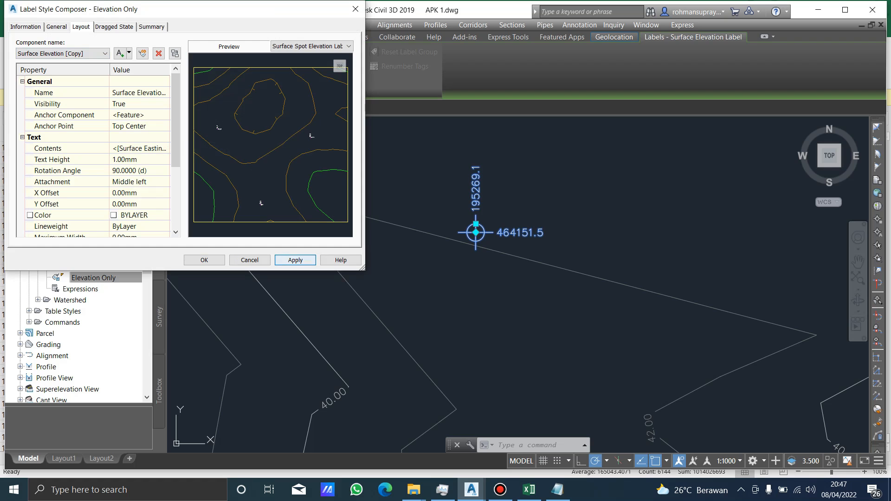
{"action": "left_click", "coordinate": [204, 260]}
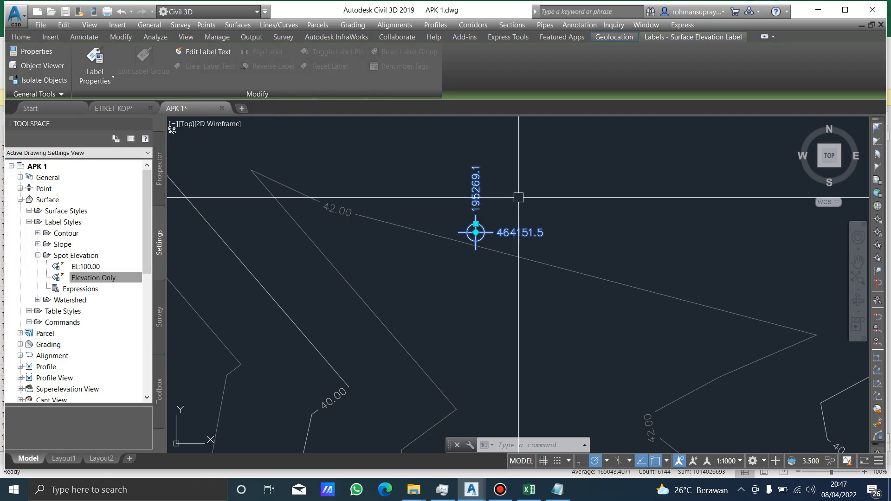
Examine the re-anchored coordinate labels across the surface in model space and in the Layout1 viewport.
{"action": "scroll", "coordinate": [520, 196], "scroll_direction": "down", "scroll_amount": 5}
{"action": "middle_click_drag", "start_coordinate": [374, 207], "coordinate": [532, 217]}
{"action": "scroll", "coordinate": [324, 195], "scroll_direction": "up", "scroll_amount": 5}
{"action": "scroll", "coordinate": [324, 195], "scroll_direction": "down", "scroll_amount": 5}
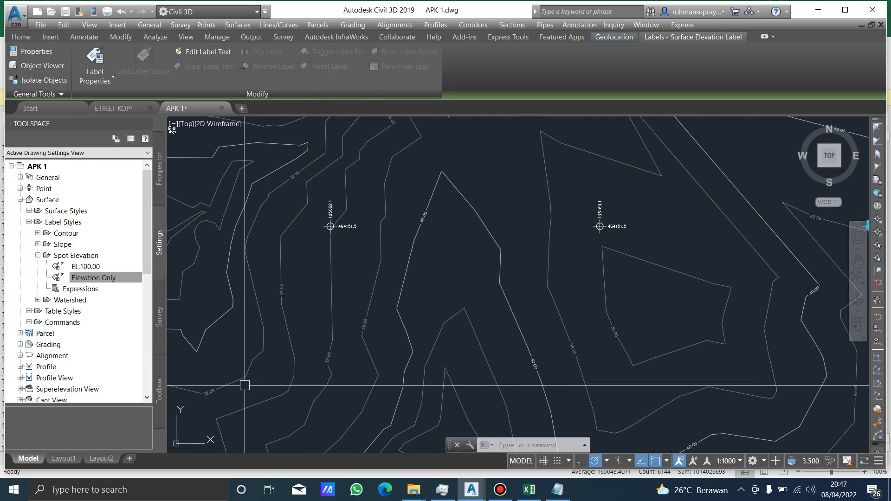
{"action": "left_click", "coordinate": [63, 459]}
{"action": "scroll", "coordinate": [469, 207], "scroll_direction": "up", "scroll_amount": 3}
{"action": "scroll", "coordinate": [508, 193], "scroll_direction": "up", "scroll_amount": 4}
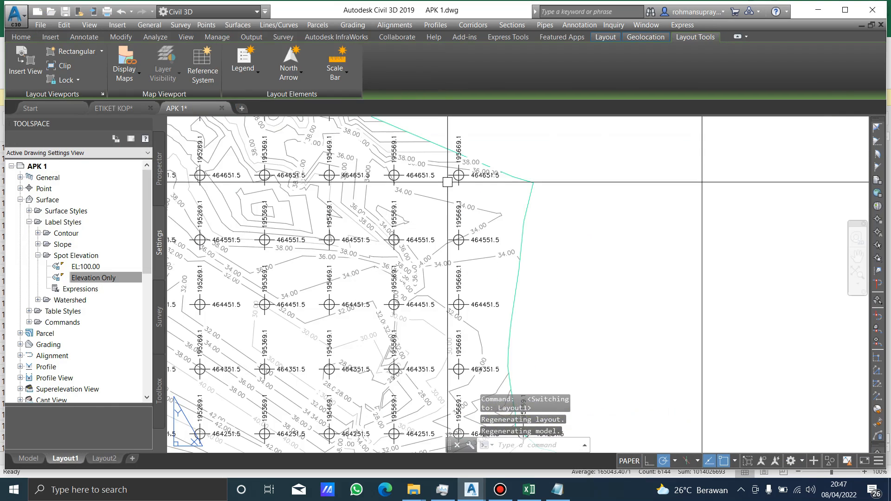
{"action": "scroll", "coordinate": [461, 193], "scroll_direction": "down", "scroll_amount": 3}
Unlock the Layout1 viewport by setting Display locked to No in its properties.
{"action": "left_click", "coordinate": [551, 247]}
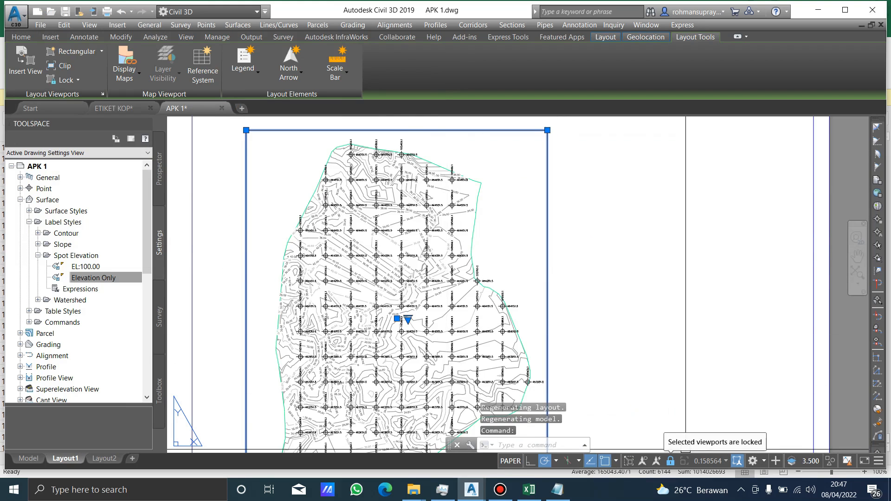
{"action": "right_click", "coordinate": [414, 297]}
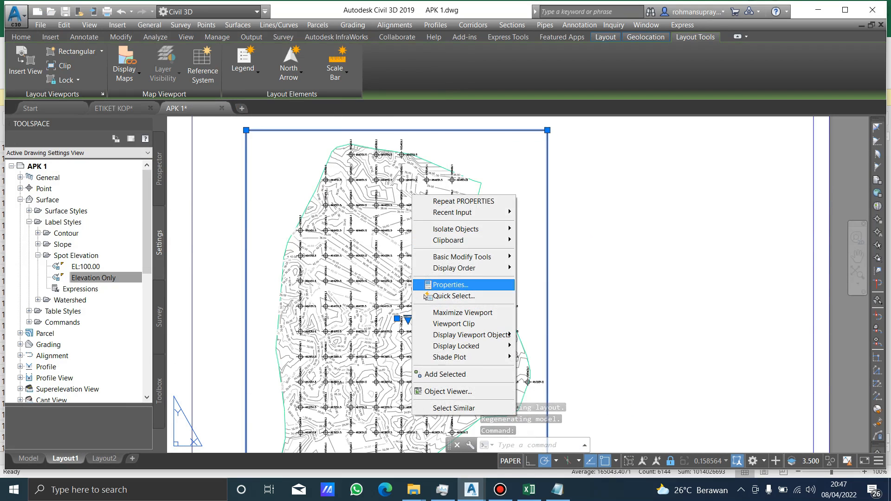
{"action": "left_click", "coordinate": [449, 285]}
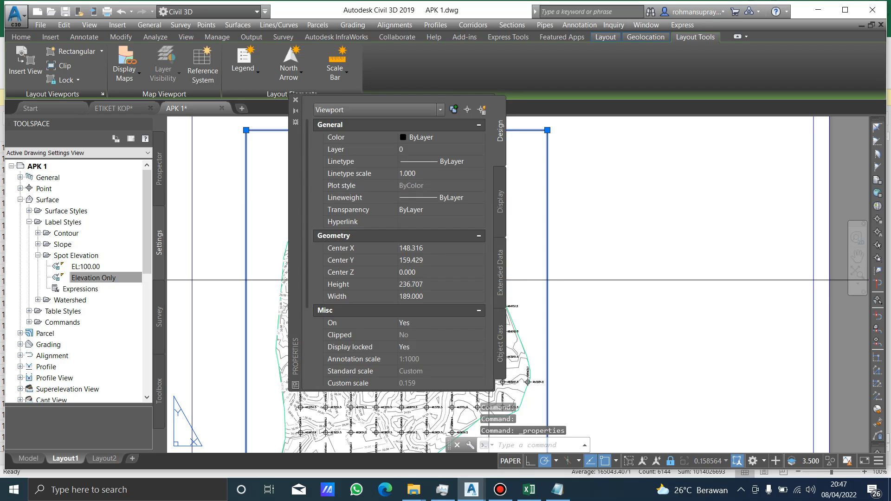
{"action": "scroll", "coordinate": [395, 255], "scroll_direction": "down", "scroll_amount": 5}
{"action": "left_click", "coordinate": [424, 224]}
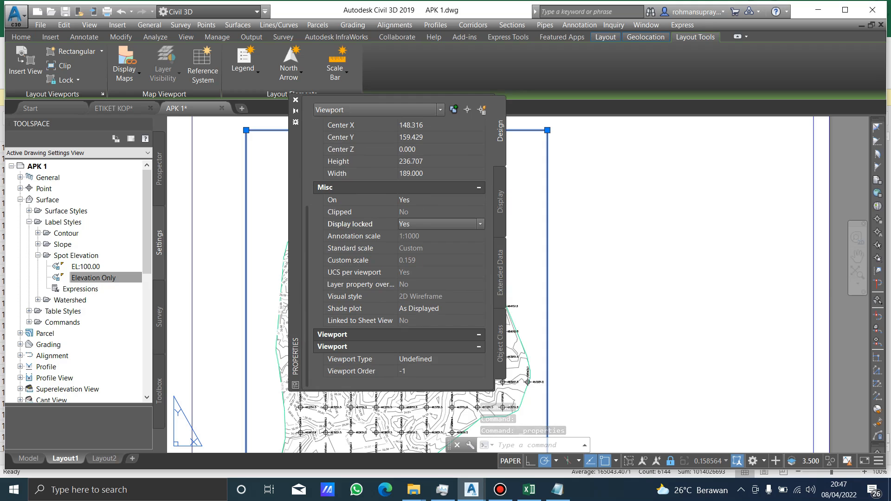
{"action": "left_click", "coordinate": [413, 245]}
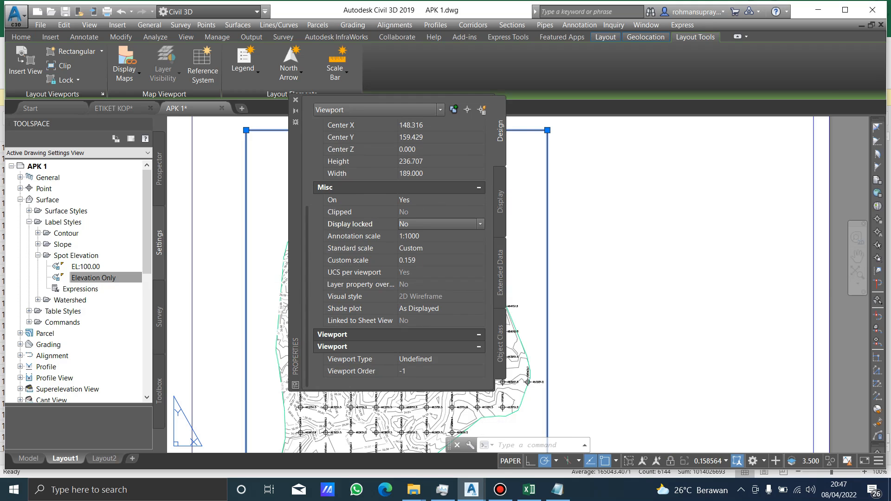
{"action": "left_click", "coordinate": [295, 101]}
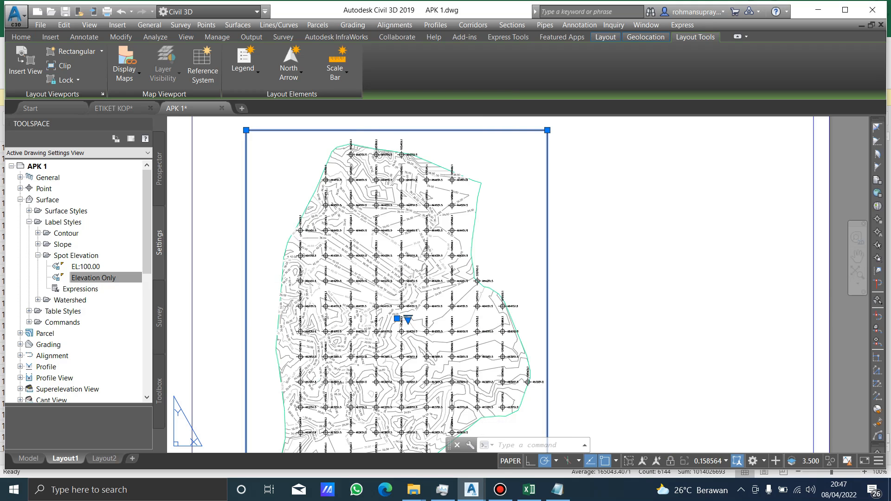
Set the scale of the selected Layout1 viewport to 1:5000.
{"action": "left_click", "coordinate": [726, 461]}
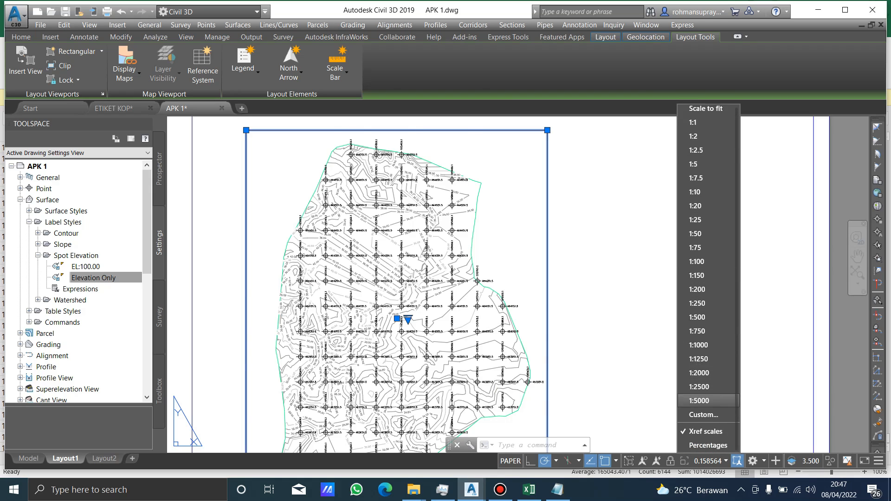
{"action": "left_click", "coordinate": [699, 401]}
{"action": "scroll", "coordinate": [533, 223], "scroll_direction": "down", "scroll_amount": 1}
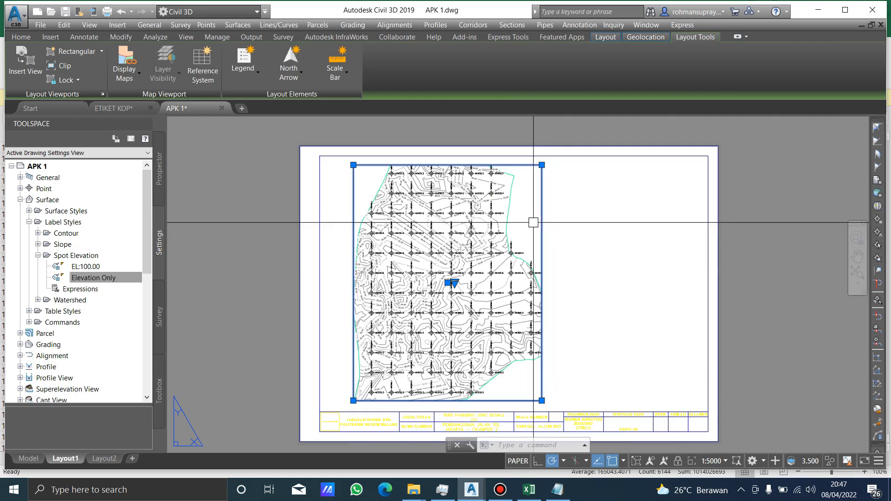
Enlarge the viewport by stretching its lower-right corner outward and its upper-left corner to the sheet's inner frame.
{"action": "left_click", "coordinate": [542, 400]}
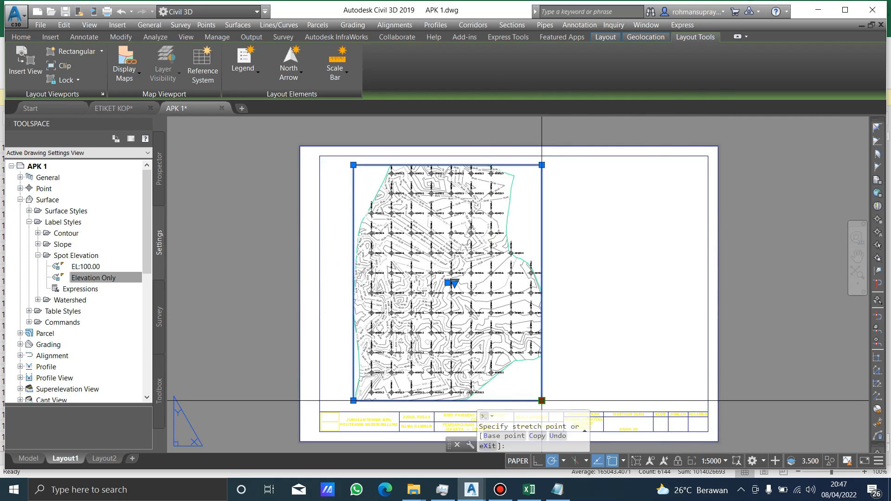
{"action": "left_click", "coordinate": [573, 401]}
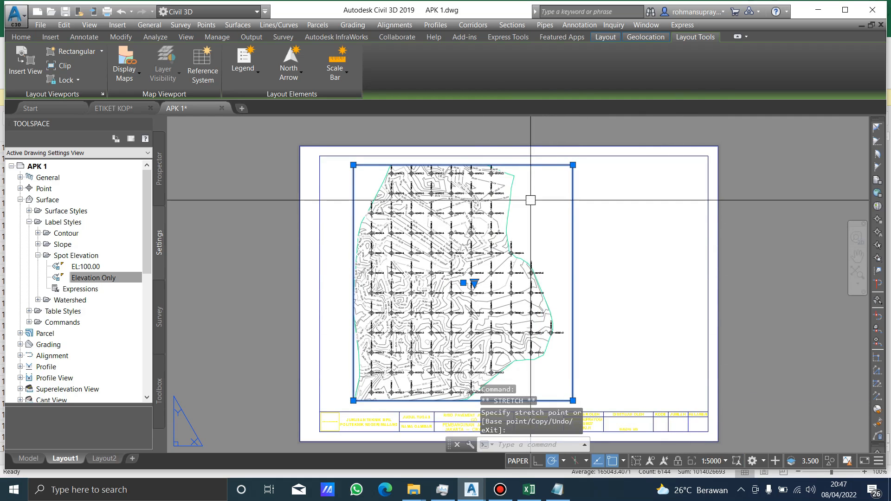
{"action": "left_click", "coordinate": [353, 164]}
{"action": "left_click", "coordinate": [343, 155]}
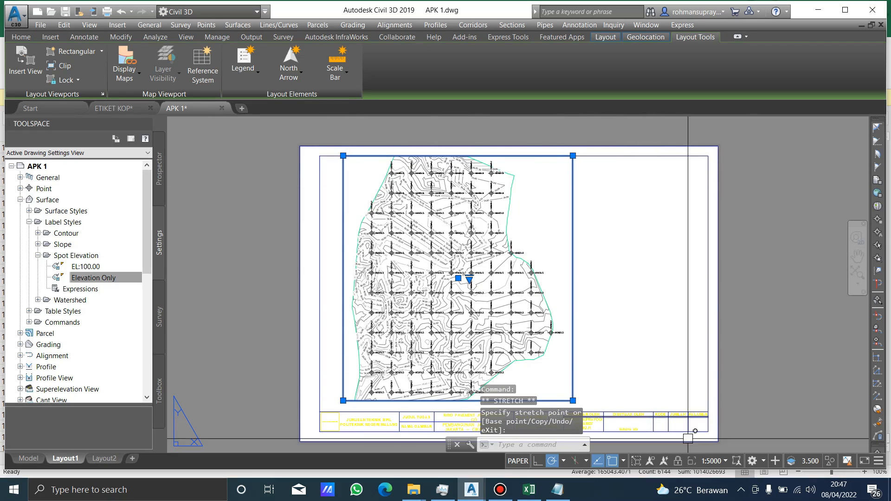
Rescale the surface to the enlarged viewport with Scale to fit.
{"action": "left_click", "coordinate": [712, 461]}
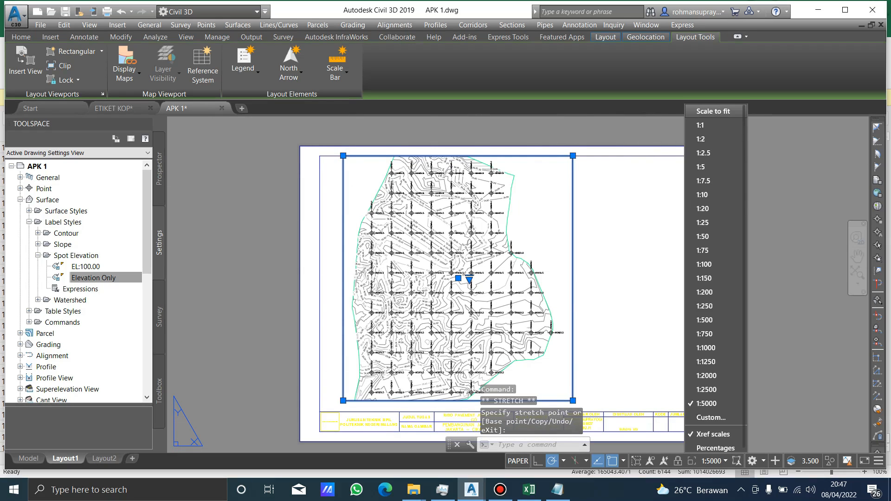
{"action": "left_click", "coordinate": [713, 111]}
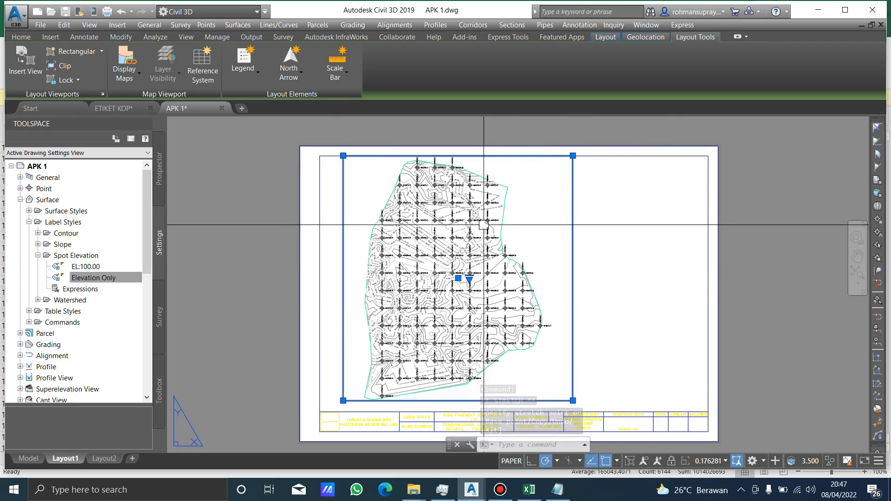
{"action": "left_click", "coordinate": [601, 276]}
{"action": "left_click", "coordinate": [601, 275]}
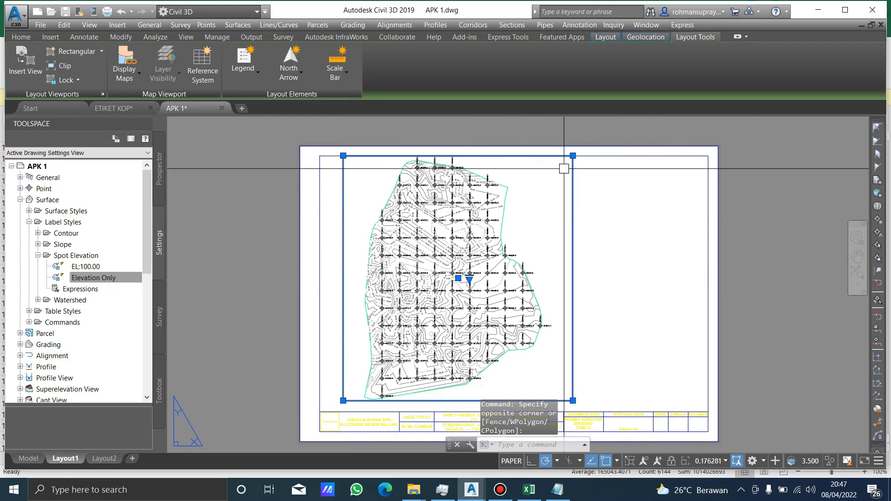
Shrink the viewport from its upper-right corner and refit the surface in it with Scale to fit.
{"action": "left_click", "coordinate": [573, 156]}
{"action": "left_click", "coordinate": [557, 169]}
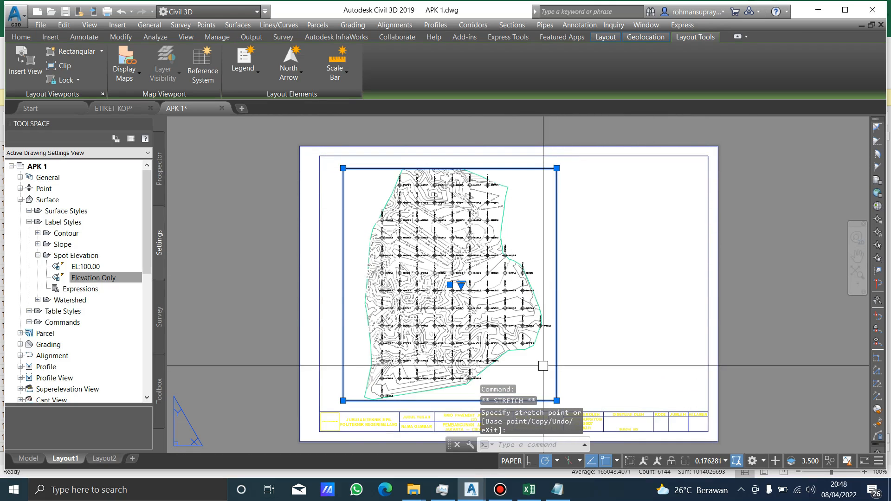
{"action": "left_click", "coordinate": [708, 461]}
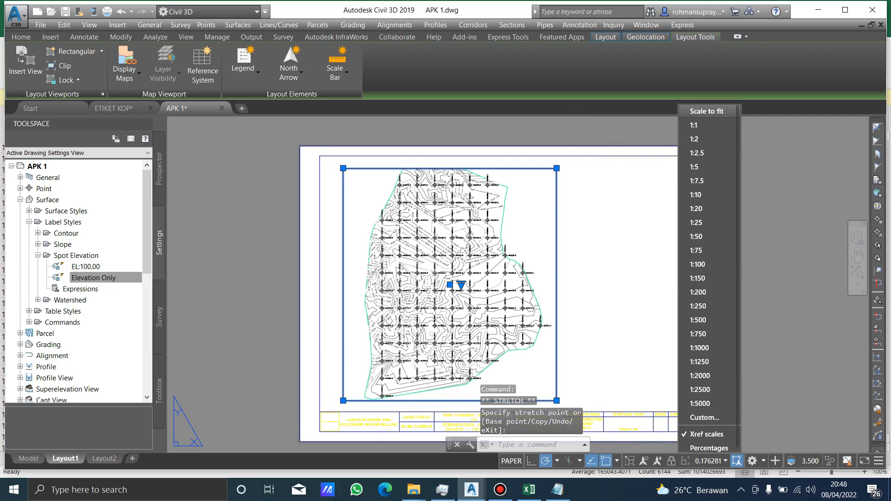
{"action": "left_click", "coordinate": [707, 111]}
{"action": "left_click", "coordinate": [583, 242]}
{"action": "left_click", "coordinate": [581, 244]}
Clear the viewport selection and regenerate the layout.
{"action": "key", "text": "Escape"}
{"action": "key", "text": "Escape"}
{"action": "type", "text": "re"}
{"action": "key", "text": "Return"}
{"action": "key", "text": "Escape"}
{"action": "key", "text": "Escape"}
{"action": "middle_click_drag", "start_coordinate": [470, 246], "coordinate": [463, 235]}
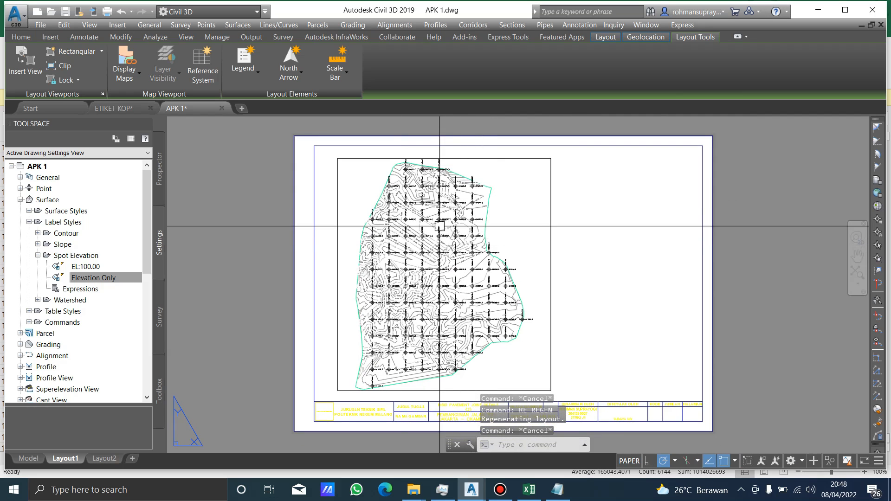
Add a reference system to the viewport from the current map coordinate system at scale 1:6000 with 600 m precision.
{"action": "left_click", "coordinate": [357, 159]}
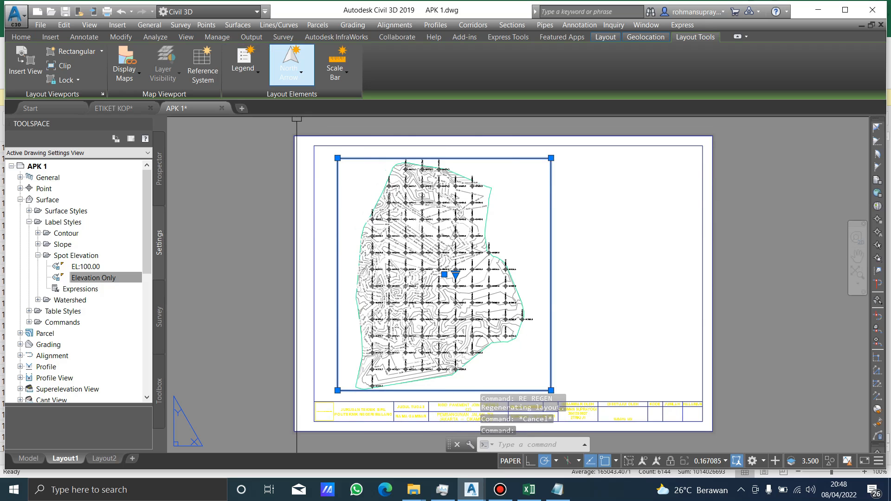
{"action": "left_click", "coordinate": [292, 70]}
{"action": "left_click", "coordinate": [203, 65]}
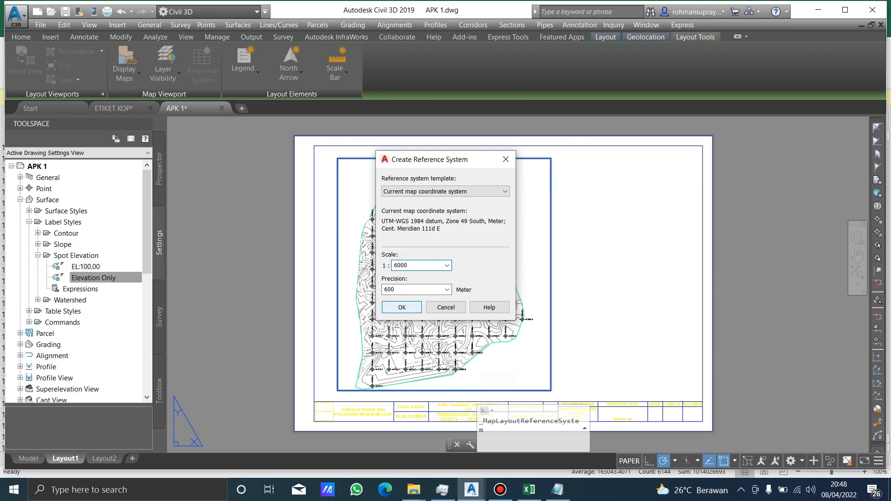
{"action": "left_click", "coordinate": [402, 307]}
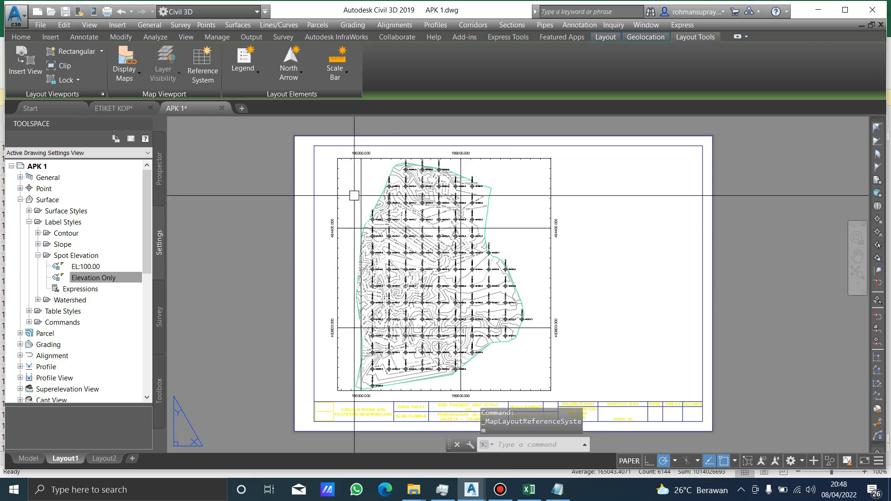
{"action": "scroll", "coordinate": [351, 155], "scroll_direction": "up", "scroll_amount": 2}
{"action": "scroll", "coordinate": [411, 171], "scroll_direction": "down", "scroll_amount": 2}
{"action": "middle_click_drag", "start_coordinate": [572, 245], "coordinate": [551, 227]}
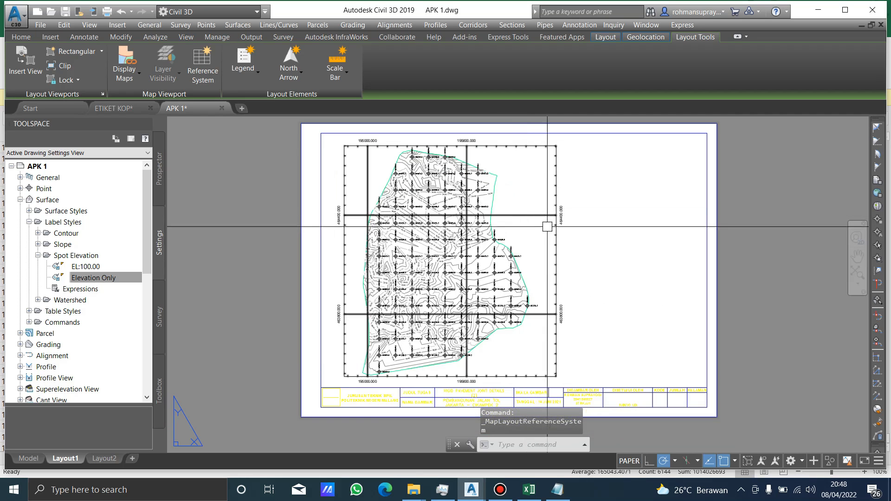
Recreate the viewport's reference system at scale 1:6000 with a precision of 250 m.
{"action": "left_click", "coordinate": [534, 216]}
{"action": "scroll", "coordinate": [562, 195], "scroll_direction": "up", "scroll_amount": 4}
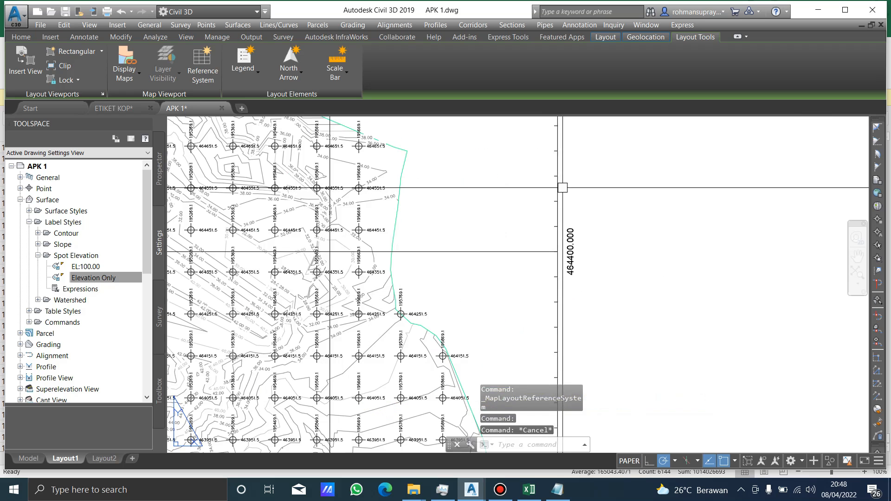
{"action": "key", "text": "Escape"}
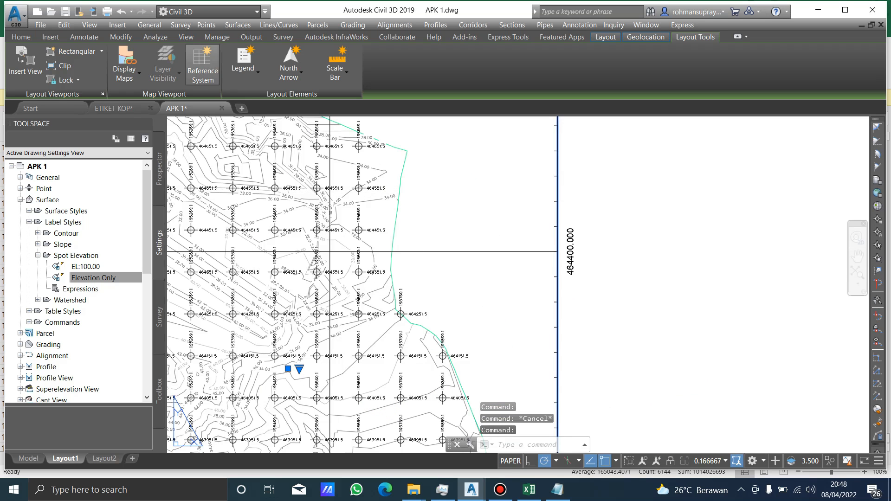
{"action": "left_click", "coordinate": [203, 66]}
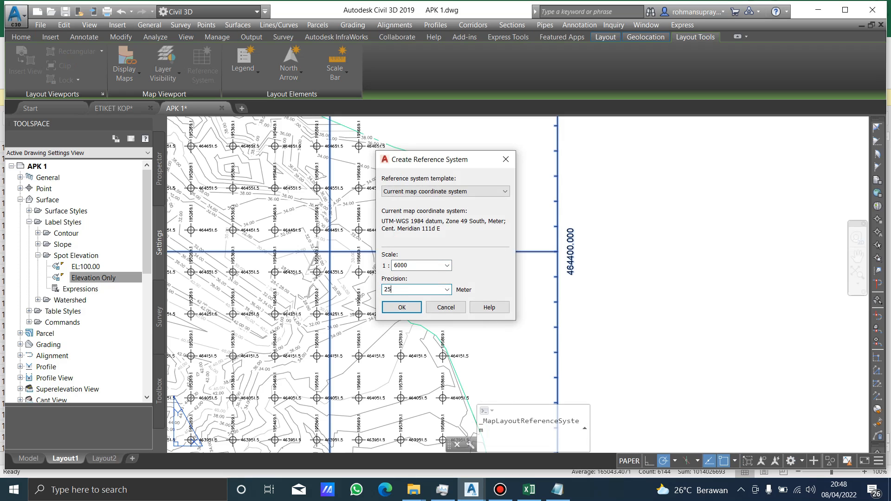
{"action": "key", "text": "Return"}
{"action": "scroll", "coordinate": [528, 222], "scroll_direction": "down", "scroll_amount": 6}
{"action": "middle_click_drag", "start_coordinate": [499, 241], "coordinate": [524, 232]}
{"action": "scroll", "coordinate": [502, 226], "scroll_direction": "up", "scroll_amount": 2}
{"action": "scroll", "coordinate": [602, 263], "scroll_direction": "up", "scroll_amount": 3}
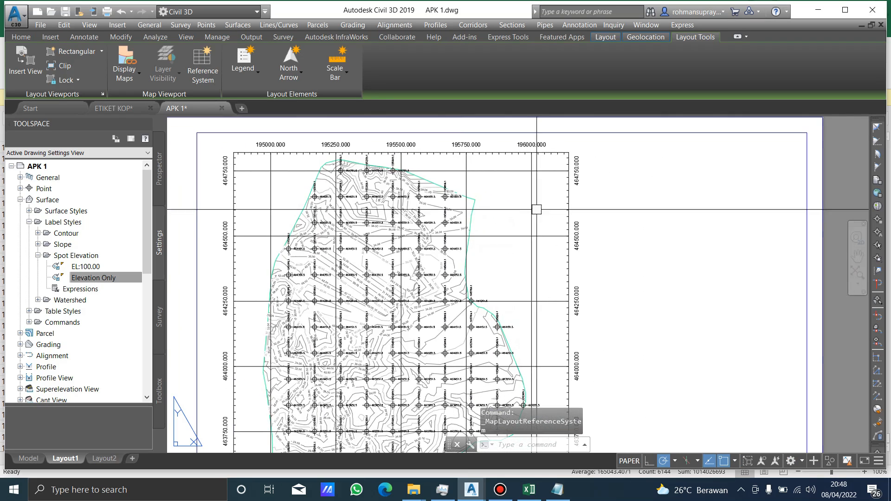
Insert the built-in Arrow9 north arrow for the map viewport, placing it in the empty area near the viewport's upper-right corner.
{"action": "left_click", "coordinate": [291, 65]}
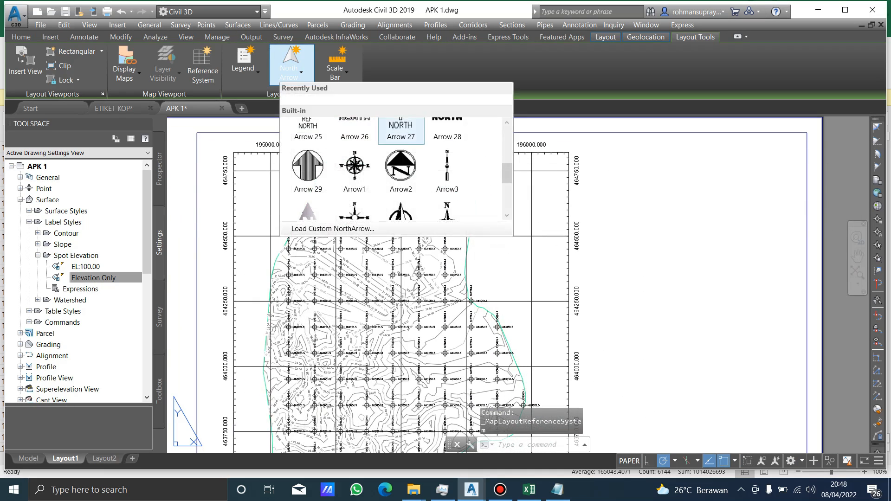
{"action": "scroll", "coordinate": [447, 147], "scroll_direction": "down", "scroll_amount": 4}
{"action": "scroll", "coordinate": [448, 148], "scroll_direction": "down", "scroll_amount": 8}
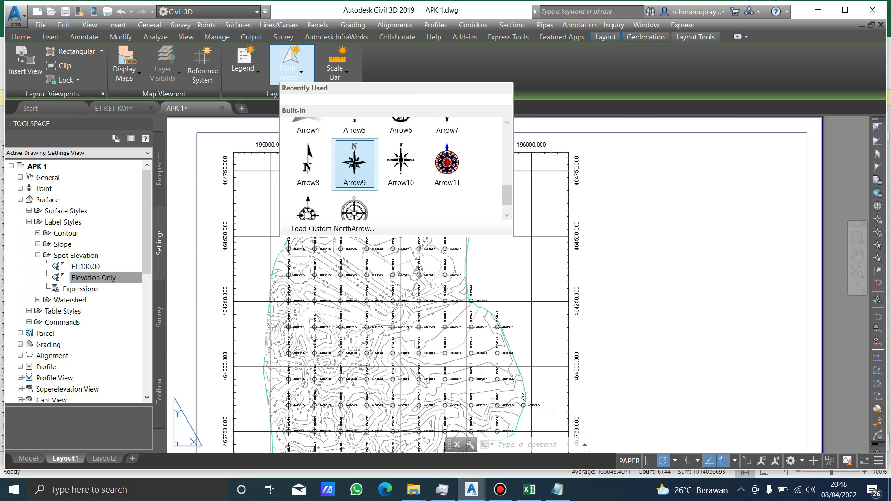
{"action": "scroll", "coordinate": [355, 148], "scroll_direction": "up", "scroll_amount": 1}
{"action": "scroll", "coordinate": [355, 147], "scroll_direction": "down", "scroll_amount": 2}
{"action": "left_click", "coordinate": [355, 147]}
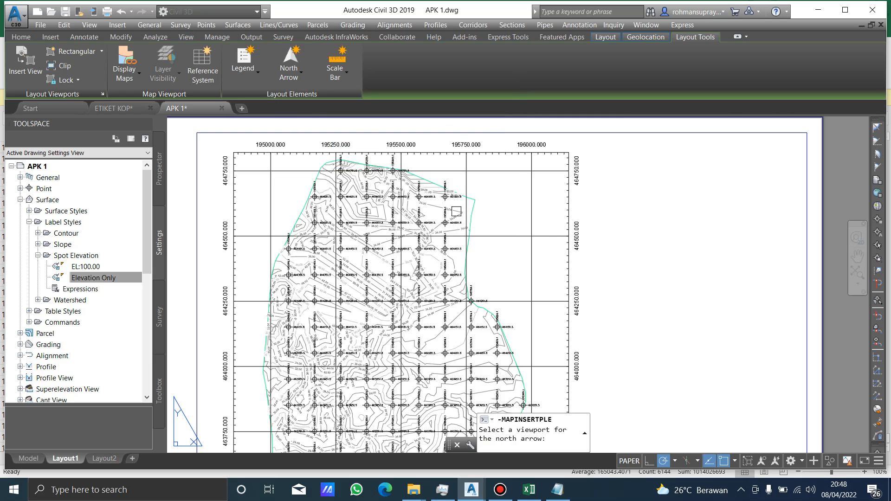
{"action": "scroll", "coordinate": [565, 191], "scroll_direction": "up", "scroll_amount": 4}
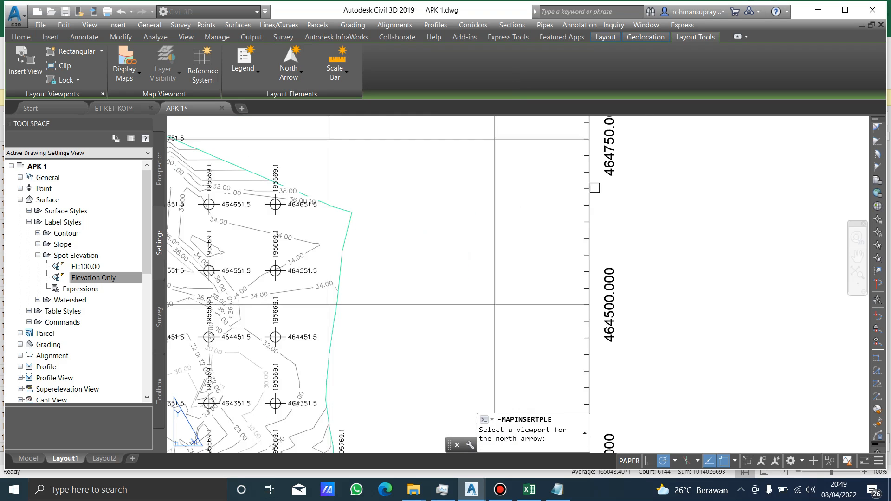
{"action": "scroll", "coordinate": [589, 182], "scroll_direction": "up", "scroll_amount": 4}
{"action": "left_click", "coordinate": [589, 177]}
{"action": "scroll", "coordinate": [541, 210], "scroll_direction": "down", "scroll_amount": 4}
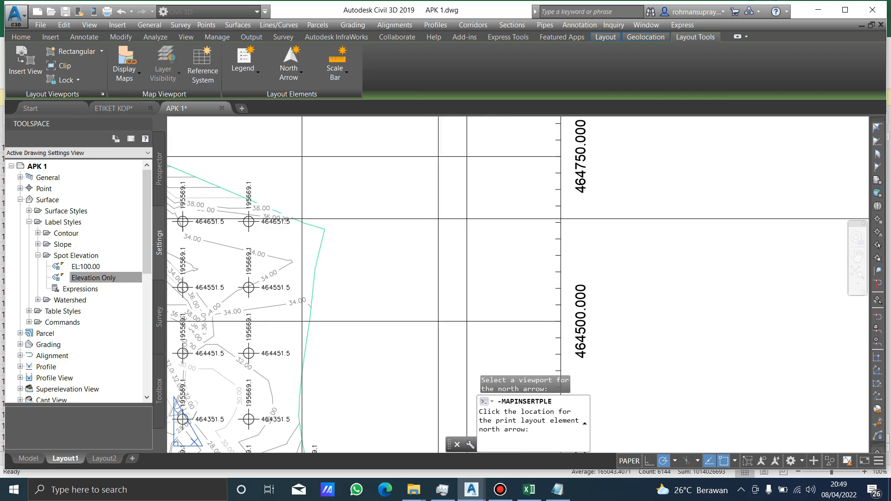
{"action": "scroll", "coordinate": [411, 214], "scroll_direction": "down", "scroll_amount": 2}
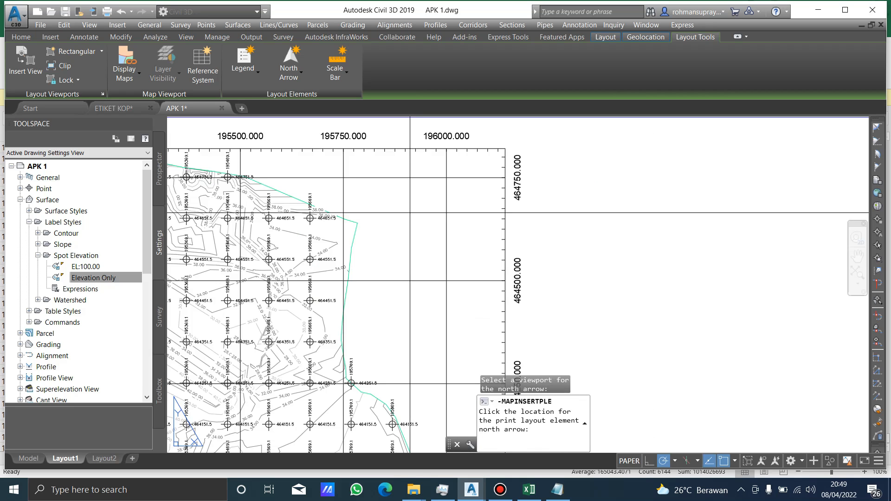
{"action": "left_click", "coordinate": [410, 212]}
Reposition the north arrow slightly within the viewport's upper-right area and clear the selection.
{"action": "scroll", "coordinate": [408, 207], "scroll_direction": "up", "scroll_amount": 8}
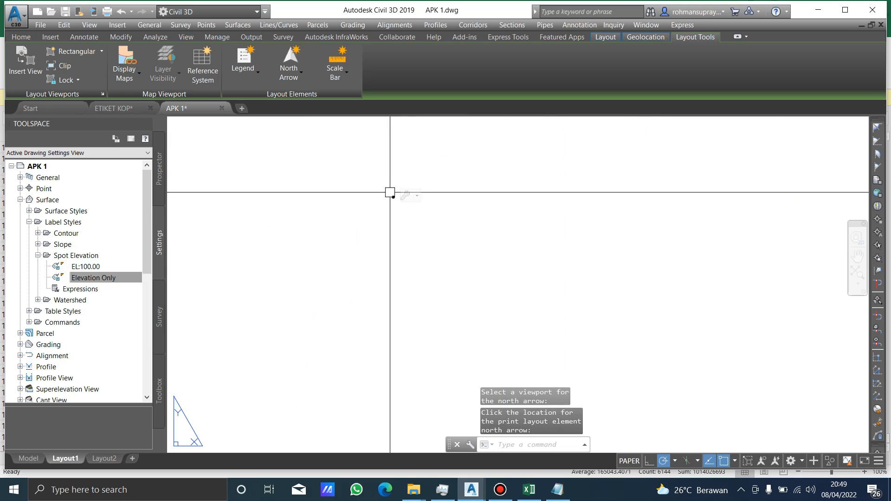
{"action": "scroll", "coordinate": [427, 165], "scroll_direction": "down", "scroll_amount": 5}
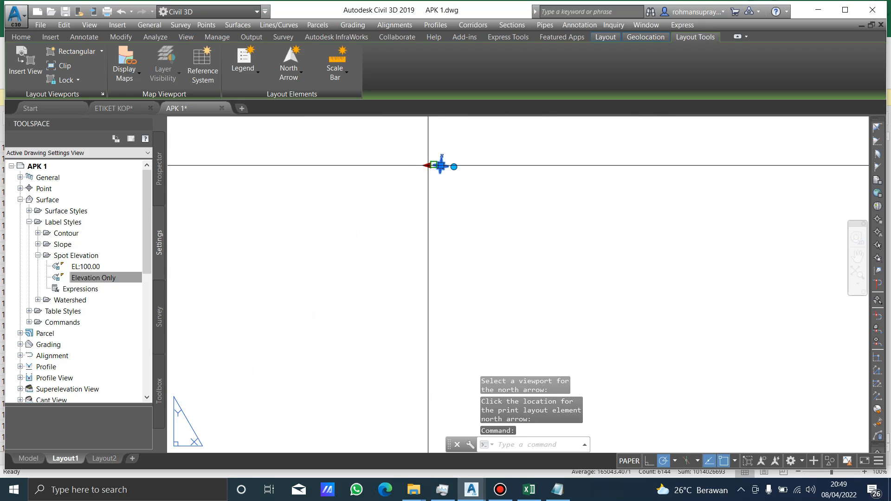
{"action": "left_click", "coordinate": [430, 165]}
{"action": "scroll", "coordinate": [423, 164], "scroll_direction": "up", "scroll_amount": 3}
{"action": "scroll", "coordinate": [419, 164], "scroll_direction": "down", "scroll_amount": 5}
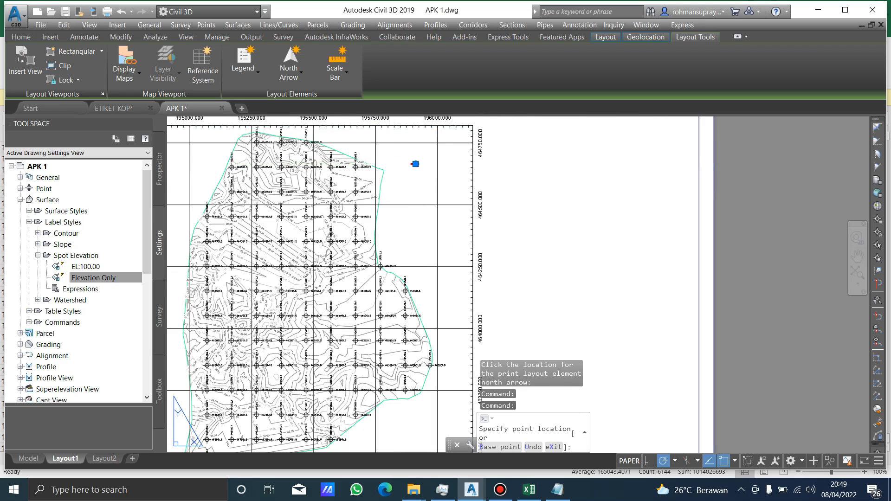
{"action": "left_click", "coordinate": [415, 164]}
{"action": "middle_click_drag", "start_coordinate": [423, 148], "coordinate": [461, 171]}
{"action": "key", "text": "Escape"}
{"action": "scroll", "coordinate": [489, 191], "scroll_direction": "up", "scroll_amount": 3}
{"action": "scroll", "coordinate": [464, 259], "scroll_direction": "down", "scroll_amount": 5}
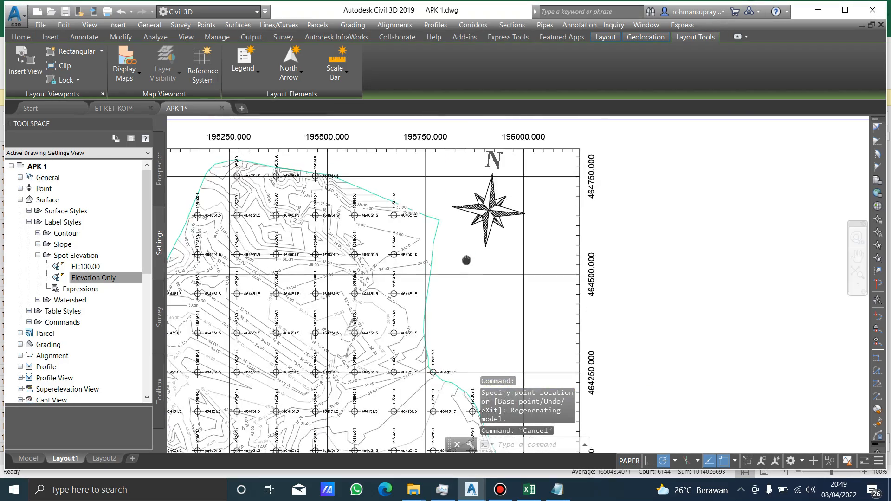
Rotate the north arrow to a polar angle of 0° so that it points straight up the sheet.
{"action": "scroll", "coordinate": [474, 193], "scroll_direction": "up", "scroll_amount": 6}
{"action": "left_click", "coordinate": [479, 199]}
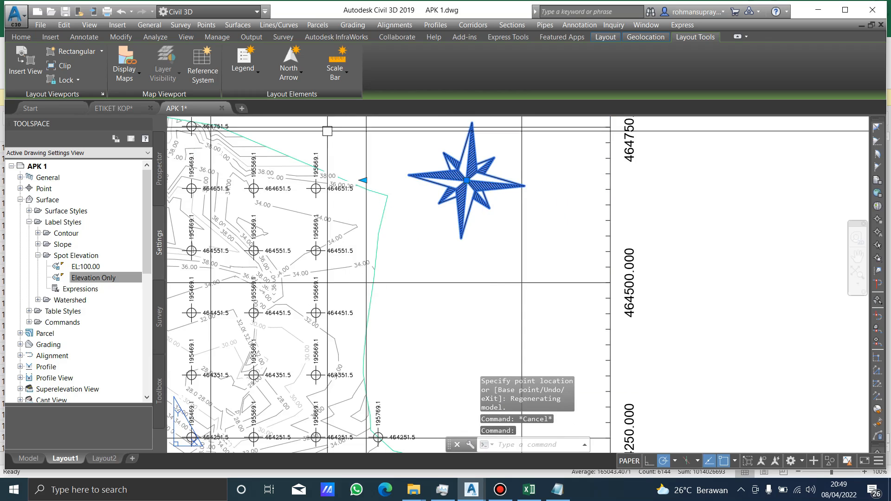
{"action": "scroll", "coordinate": [474, 173], "scroll_direction": "up", "scroll_amount": 8}
{"action": "scroll", "coordinate": [402, 243], "scroll_direction": "up", "scroll_amount": 5}
{"action": "scroll", "coordinate": [413, 204], "scroll_direction": "down", "scroll_amount": 3}
{"action": "left_click", "coordinate": [418, 206]}
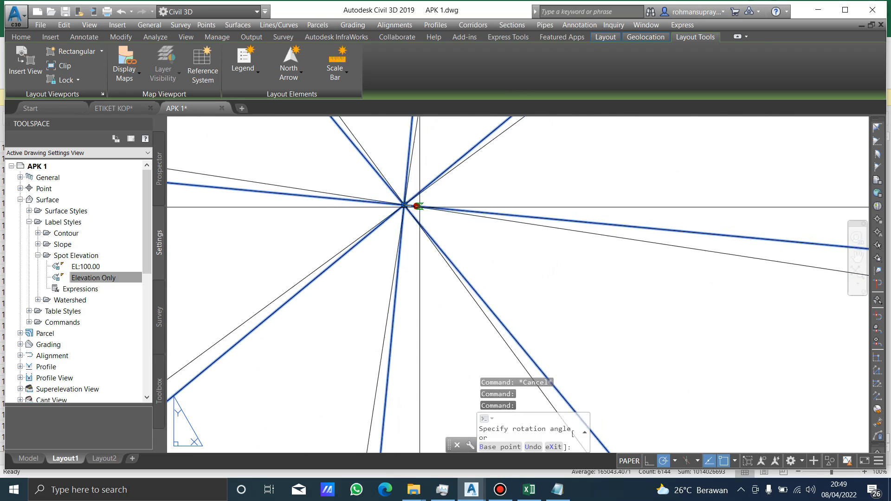
{"action": "scroll", "coordinate": [419, 207], "scroll_direction": "down", "scroll_amount": 5}
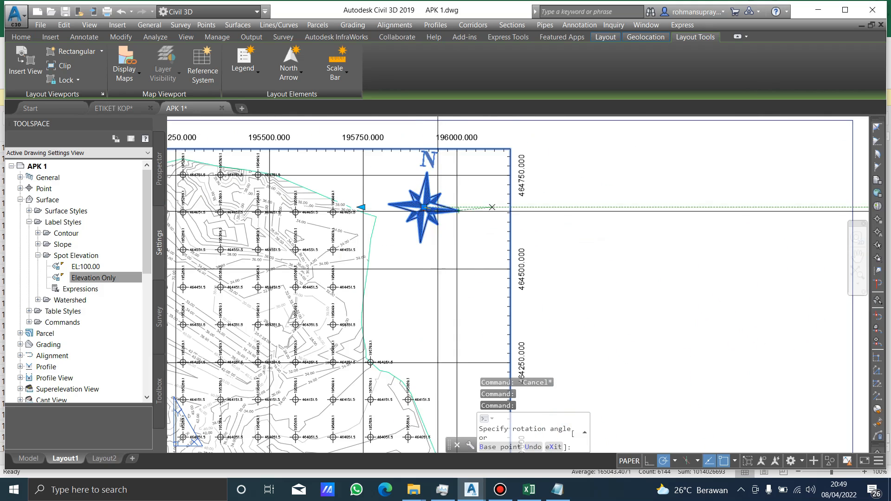
{"action": "scroll", "coordinate": [447, 207], "scroll_direction": "up", "scroll_amount": 8}
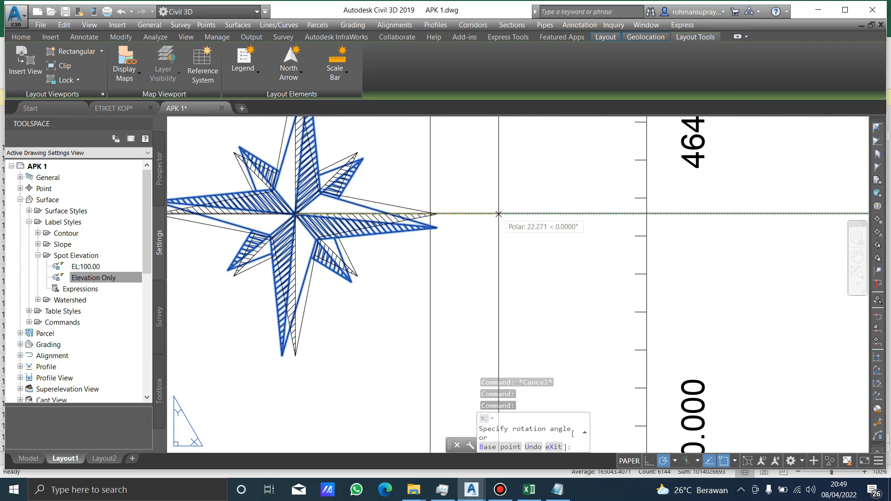
{"action": "scroll", "coordinate": [498, 214], "scroll_direction": "down", "scroll_amount": 8}
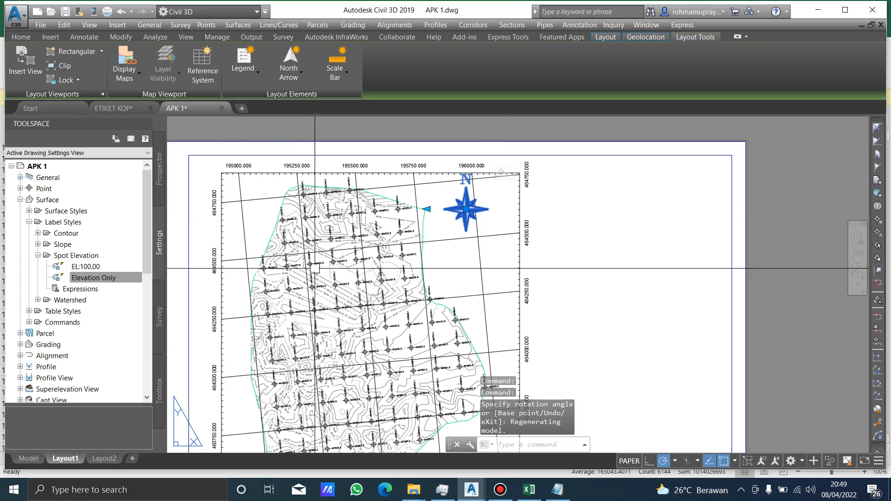
Try to rotate the north arrow again by picking a different rotation angle.
{"action": "scroll", "coordinate": [464, 214], "scroll_direction": "up", "scroll_amount": 10}
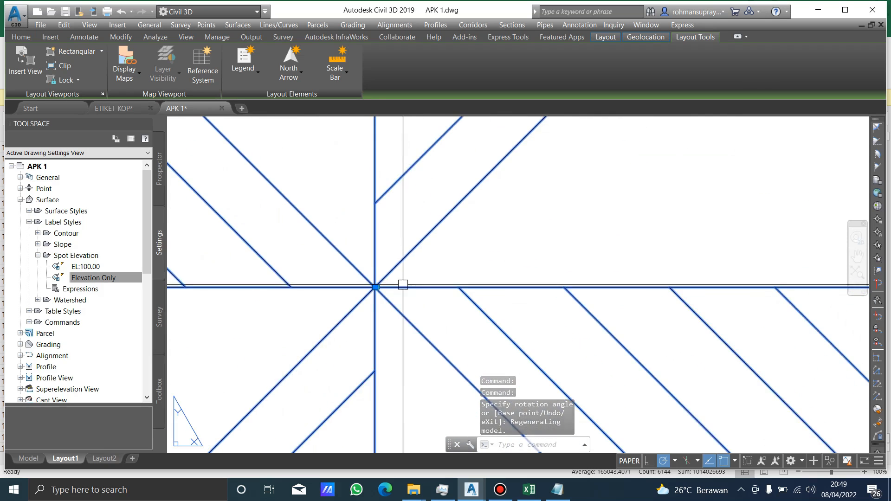
{"action": "scroll", "coordinate": [371, 288], "scroll_direction": "up", "scroll_amount": 3}
{"action": "scroll", "coordinate": [306, 291], "scroll_direction": "down", "scroll_amount": 10}
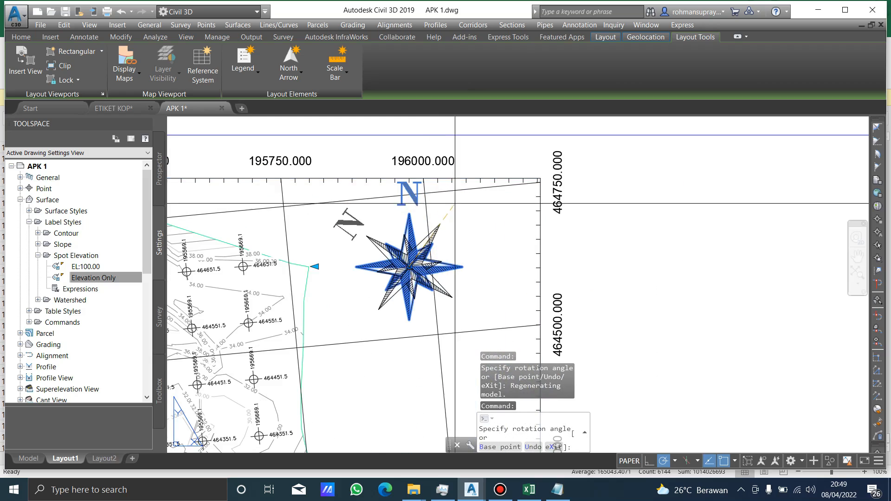
{"action": "left_click", "coordinate": [460, 203]}
{"action": "middle_click_drag", "start_coordinate": [381, 291], "coordinate": [420, 212]}
{"action": "scroll", "coordinate": [464, 195], "scroll_direction": "down", "scroll_amount": 5}
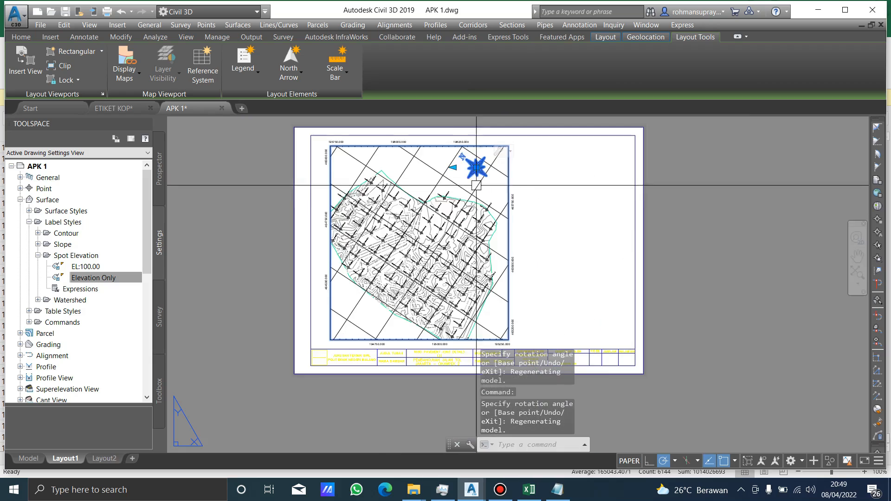
{"action": "scroll", "coordinate": [526, 168], "scroll_direction": "up", "scroll_amount": 8}
{"action": "scroll", "coordinate": [526, 168], "scroll_direction": "down", "scroll_amount": 8}
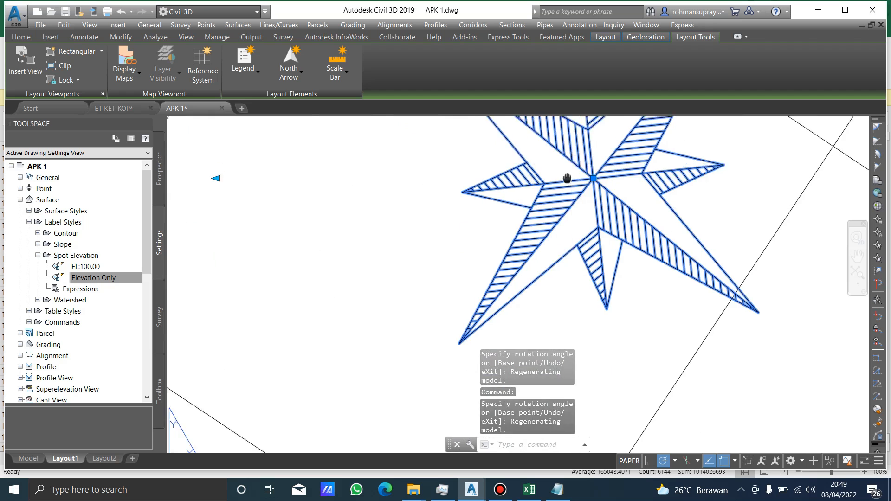
Reset the north arrow to north-up and clear the selection.
{"action": "left_click", "coordinate": [515, 195]}
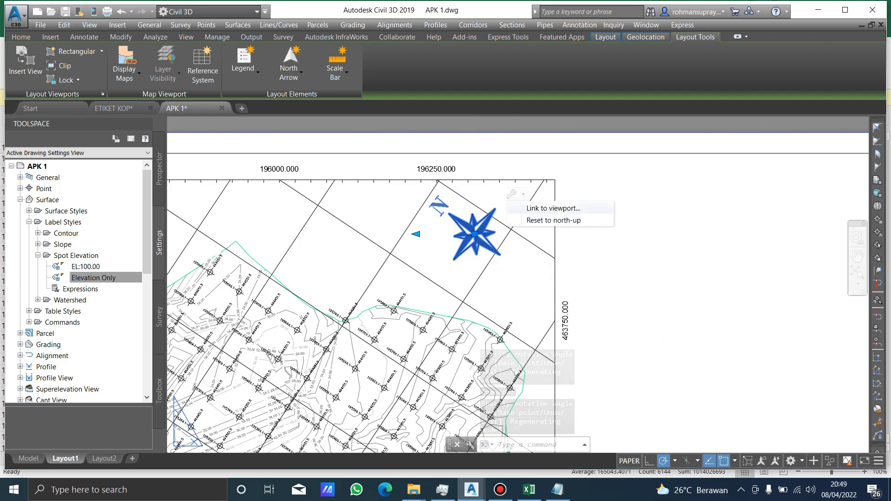
{"action": "left_click", "coordinate": [552, 218]}
{"action": "scroll", "coordinate": [628, 226], "scroll_direction": "down", "scroll_amount": 4}
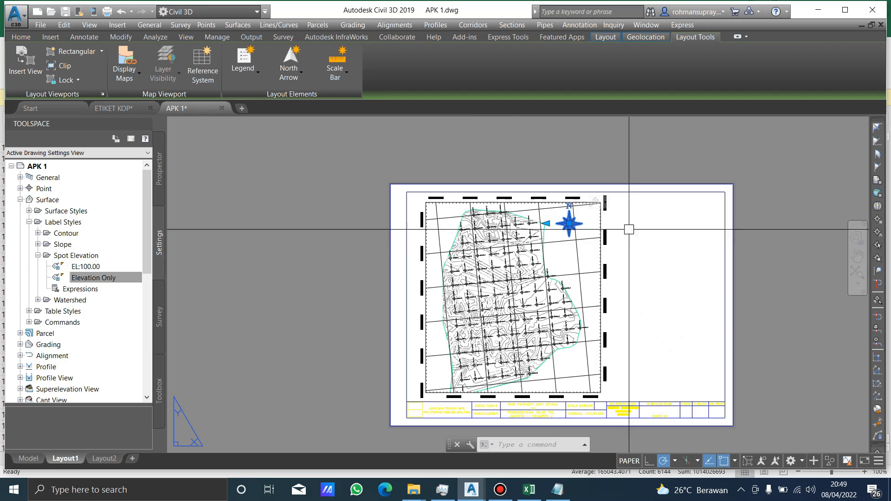
{"action": "middle_click_drag", "start_coordinate": [613, 251], "coordinate": [606, 246]}
{"action": "key", "text": "Escape"}
{"action": "left_click", "coordinate": [658, 247]}
{"action": "left_click", "coordinate": [657, 251]}
{"action": "key", "text": "Escape"}
{"action": "key", "text": "Escape"}
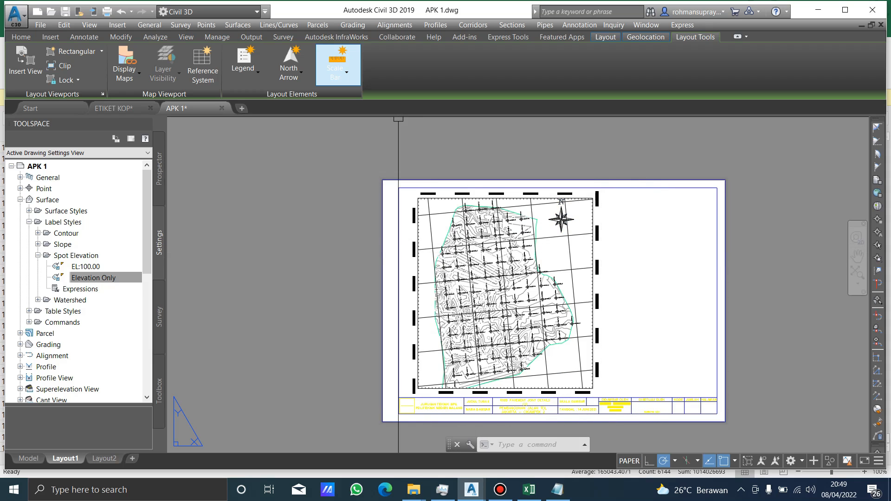
Insert the ScaleBar3_Metric scale bar for the viewport with 180 m divisions at 1:6000, placing it near the viewport's lower-right corner.
{"action": "left_click", "coordinate": [337, 65]}
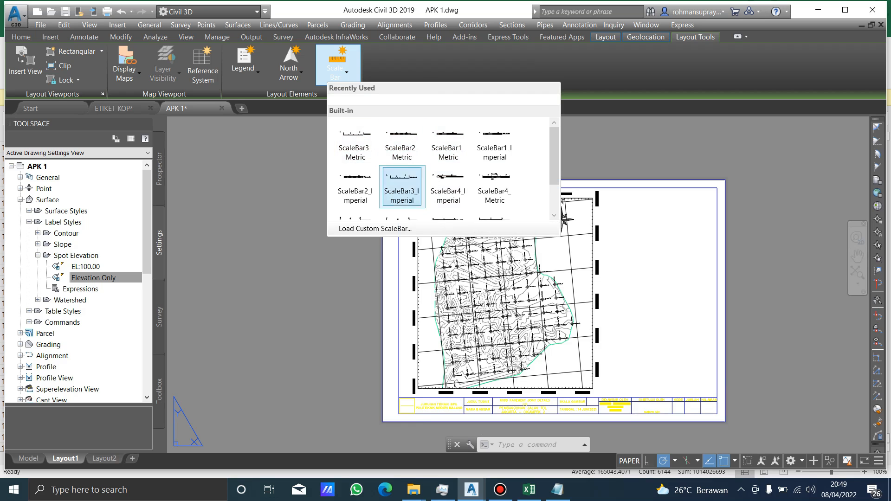
{"action": "left_click", "coordinate": [356, 144]}
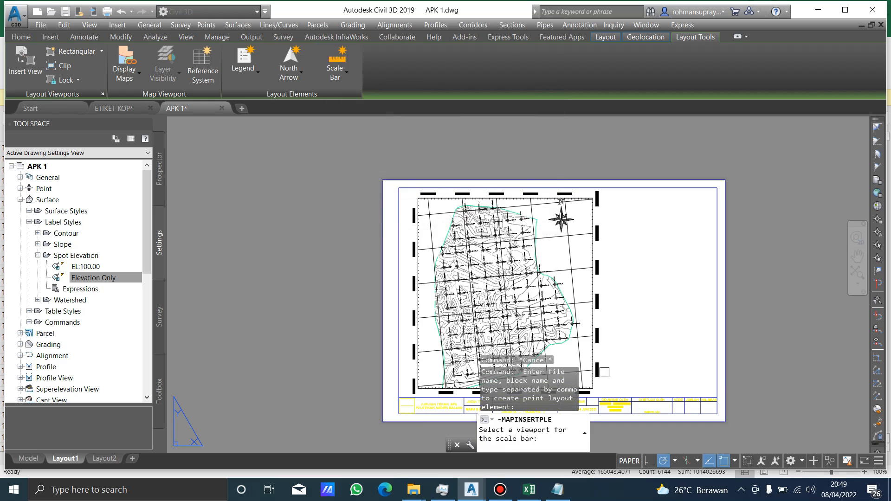
{"action": "scroll", "coordinate": [605, 371], "scroll_direction": "up", "scroll_amount": 10}
{"action": "left_click", "coordinate": [606, 372]}
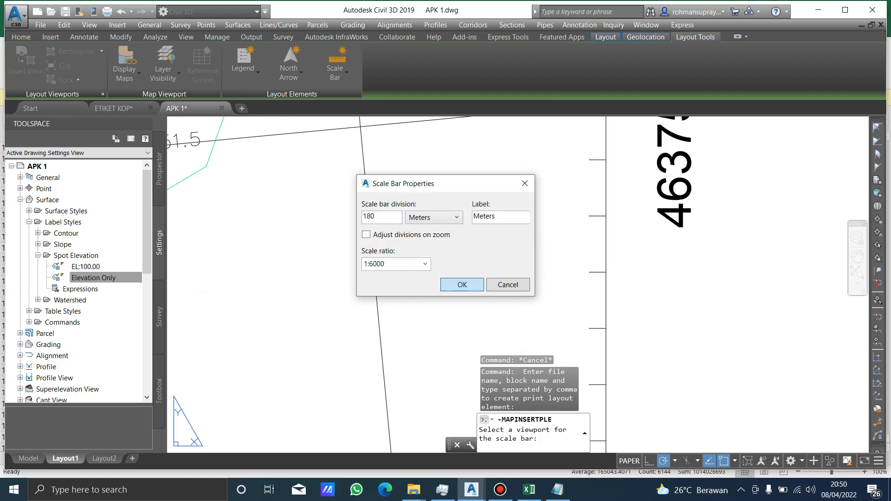
{"action": "left_click", "coordinate": [462, 285]}
{"action": "scroll", "coordinate": [486, 212], "scroll_direction": "down", "scroll_amount": 5}
{"action": "middle_click_drag", "start_coordinate": [361, 333], "coordinate": [538, 241]}
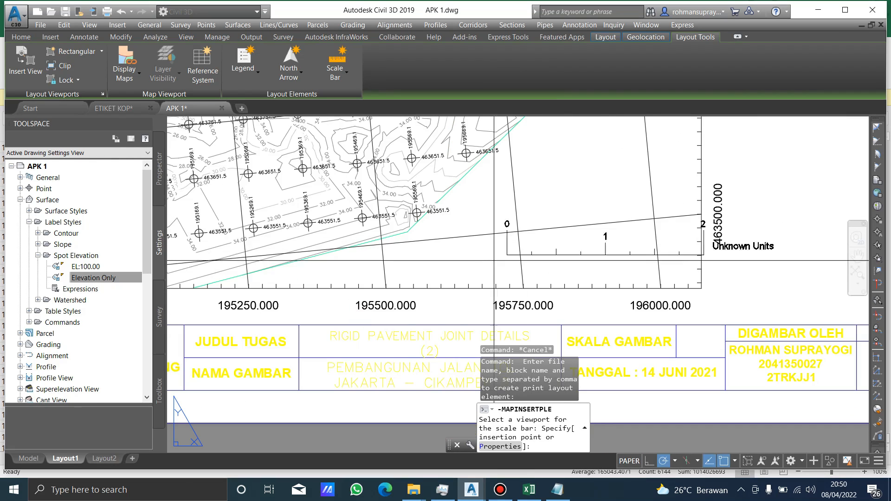
{"action": "left_click", "coordinate": [407, 234]}
{"action": "scroll", "coordinate": [548, 237], "scroll_direction": "down", "scroll_amount": 2}
{"action": "left_click", "coordinate": [713, 220]}
{"action": "key", "text": "Escape"}
Regenerate the layout and clear any selection.
{"action": "scroll", "coordinate": [687, 195], "scroll_direction": "down", "scroll_amount": 2}
{"action": "middle_click_drag", "start_coordinate": [686, 195], "coordinate": [617, 341]}
{"action": "key", "text": "Escape"}
{"action": "type", "text": "re"}
{"action": "key", "text": "Return"}
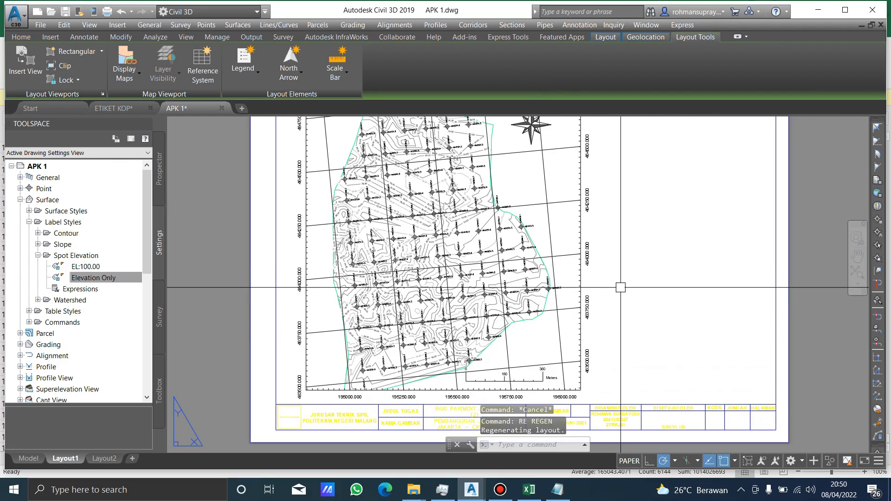
{"action": "scroll", "coordinate": [618, 252], "scroll_direction": "down", "scroll_amount": 2}
{"action": "middle_click_drag", "start_coordinate": [619, 253], "coordinate": [611, 278]}
{"action": "key", "text": "Escape"}
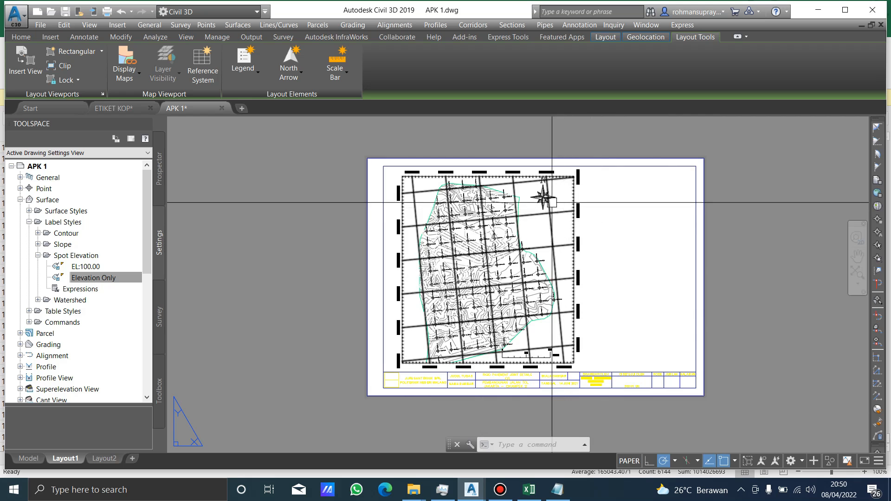
Switch to model space and open the drawing settings to examine the coordinate zone category and the selected coordinate system.
{"action": "left_click", "coordinate": [28, 459]}
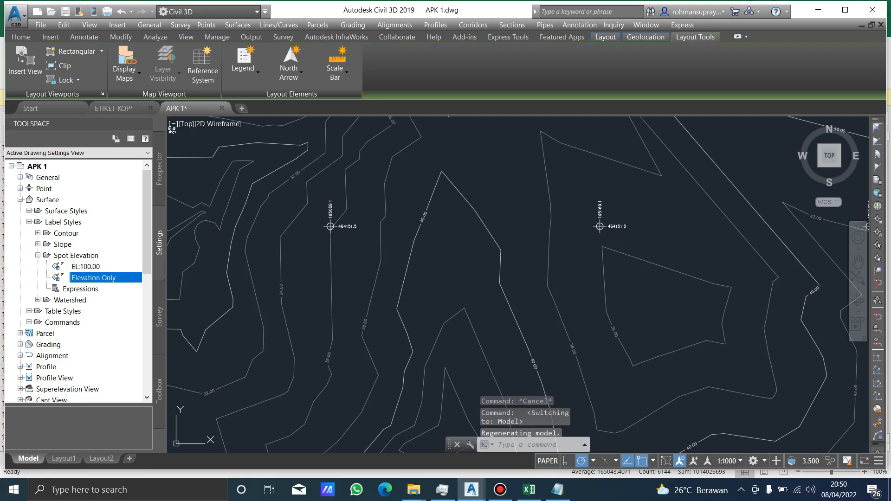
{"action": "scroll", "coordinate": [460, 213], "scroll_direction": "down", "scroll_amount": 6}
{"action": "middle_click_drag", "start_coordinate": [478, 247], "coordinate": [465, 264]}
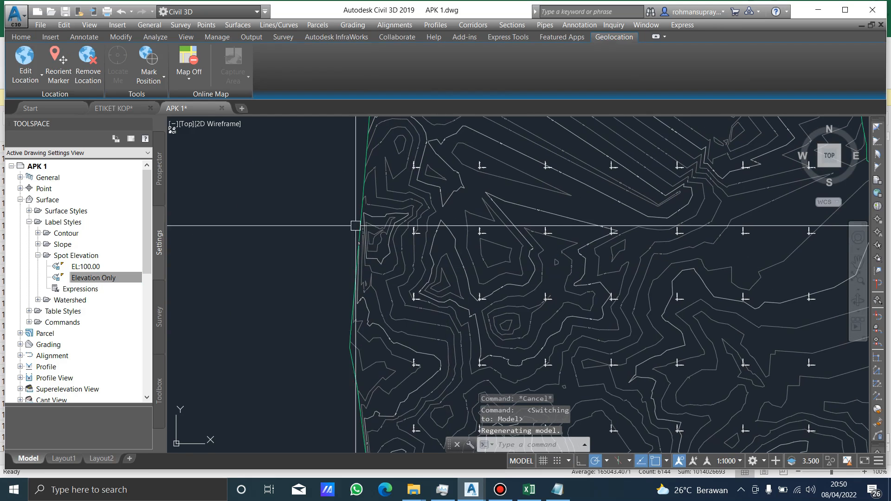
{"action": "left_click", "coordinate": [302, 199]}
{"action": "key", "text": "Escape"}
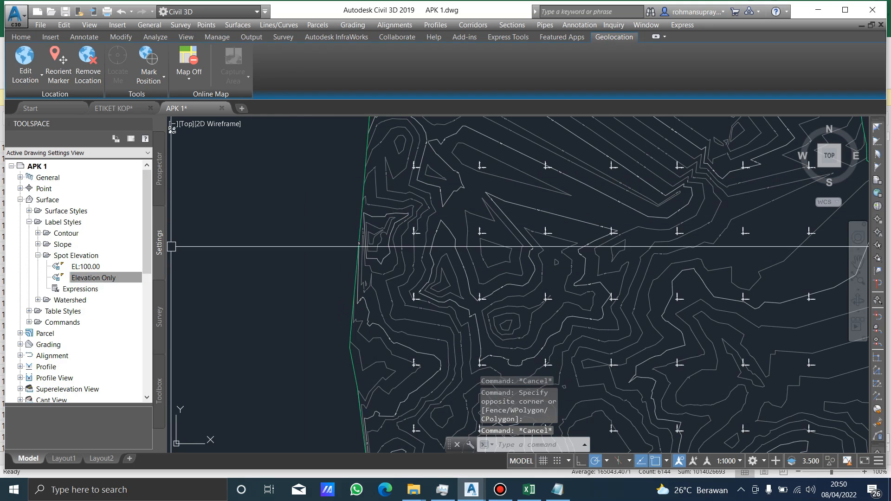
{"action": "right_click", "coordinate": [42, 166]}
{"action": "left_click", "coordinate": [77, 168]}
{"action": "left_click", "coordinate": [524, 206]}
{"action": "left_click", "coordinate": [524, 206]}
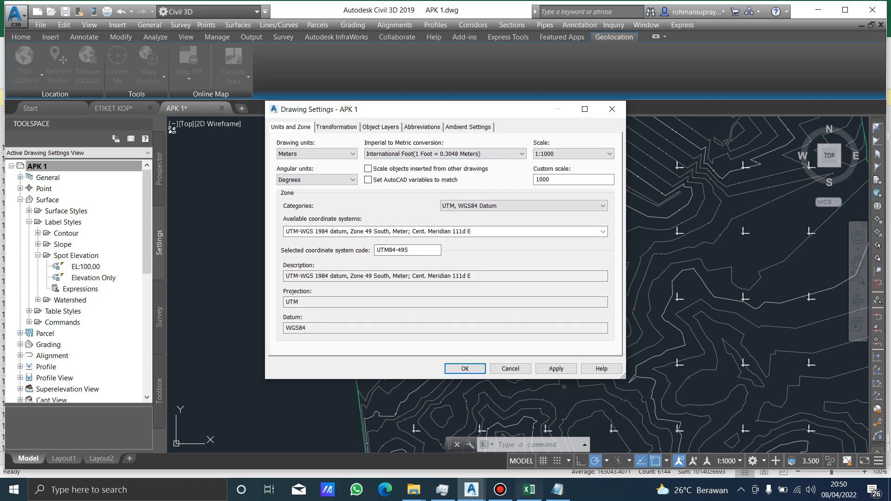
Switch to Excel and look through the easting and northing columns of the DATA POINT 11 sheet.
{"action": "left_click", "coordinate": [530, 490]}
{"action": "left_click", "coordinate": [261, 258]}
{"action": "scroll", "coordinate": [261, 259], "scroll_direction": "up", "scroll_amount": 18}
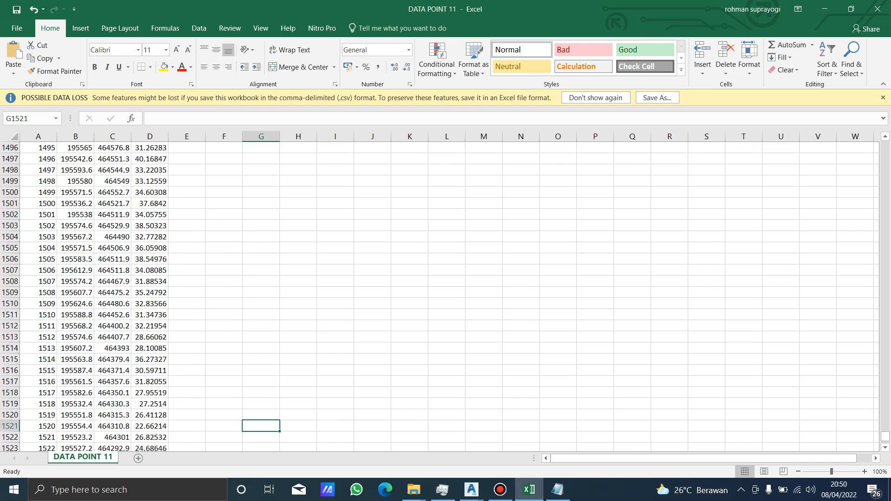
{"action": "scroll", "coordinate": [261, 258], "scroll_direction": "up", "scroll_amount": 20}
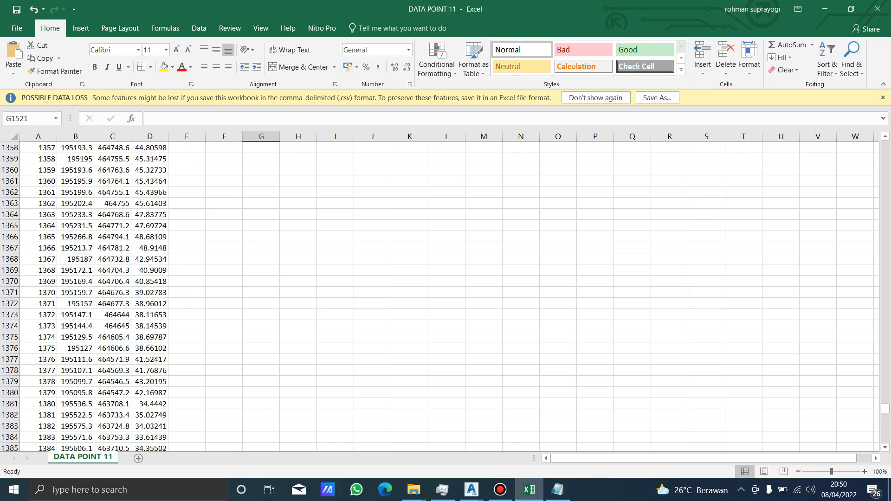
{"action": "scroll", "coordinate": [261, 259], "scroll_direction": "up", "scroll_amount": 20}
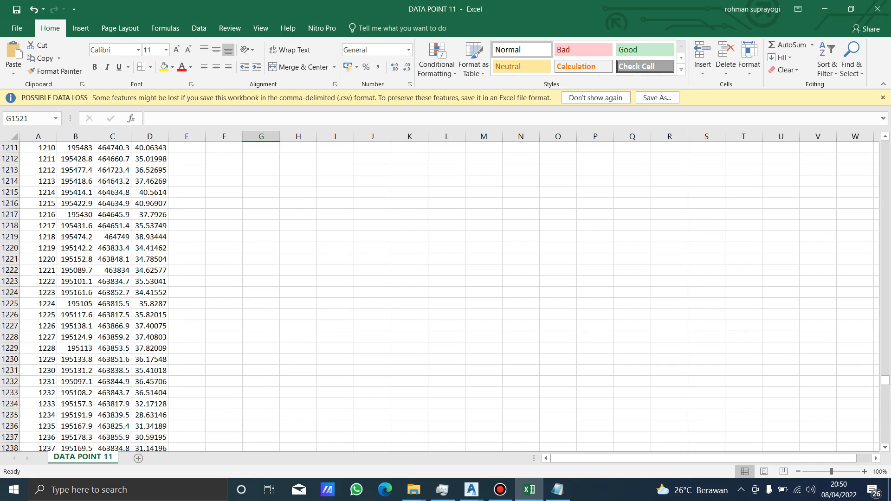
Close the Civil 3D drawing settings without changes, and open Google Earth Pro, dismissing its start-up tips.
{"action": "left_click", "coordinate": [825, 9]}
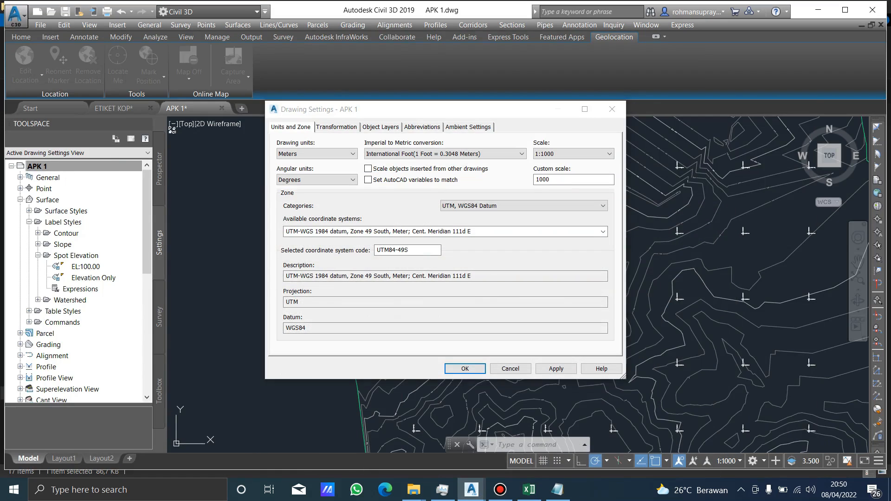
{"action": "key", "text": "Escape"}
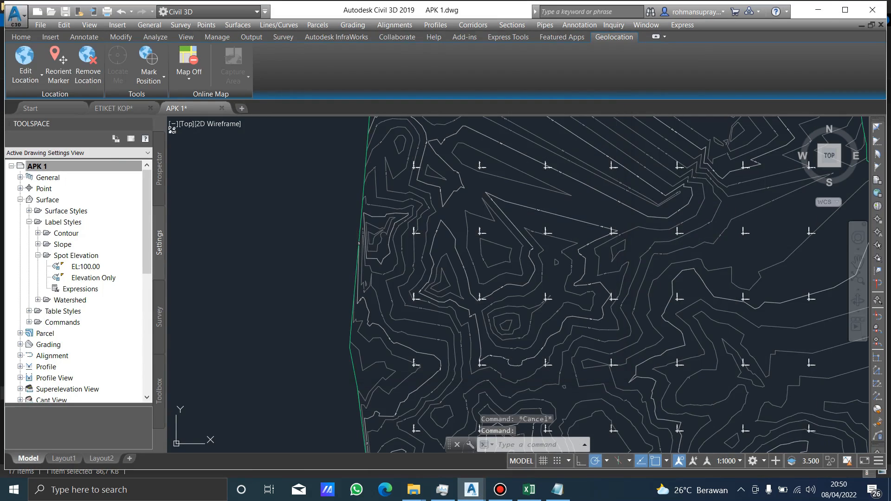
{"action": "left_click", "coordinate": [818, 10]}
{"action": "left_click", "coordinate": [751, 35]}
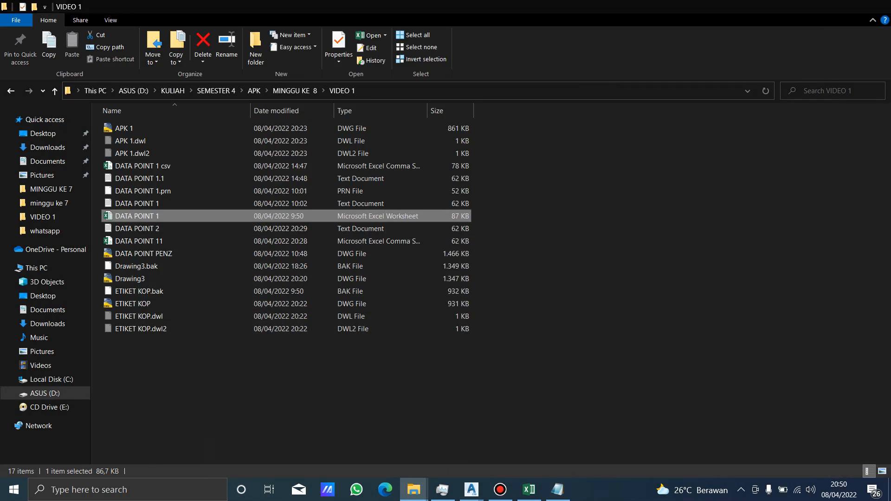
{"action": "left_click", "coordinate": [822, 6]}
{"action": "double_click", "coordinate": [198, 162]}
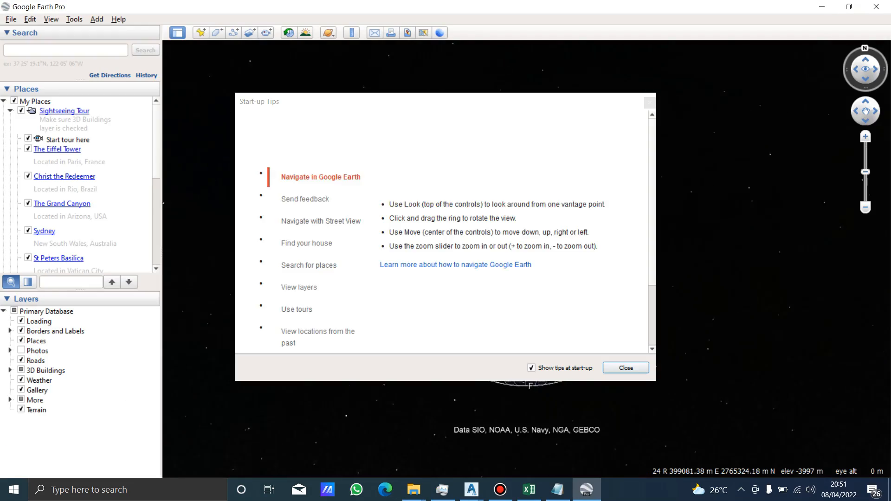
{"action": "key", "text": "Escape"}
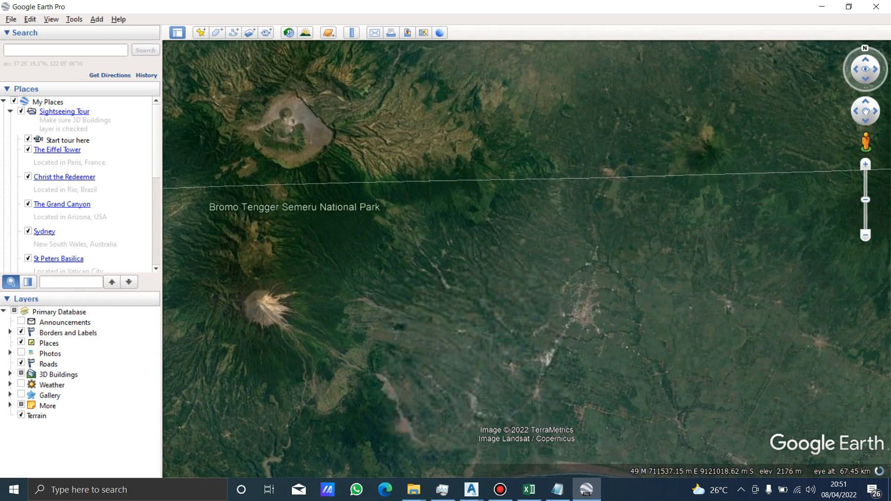
Create a placemark northwest of Lumajang and examine its UTM zone, easting and northing.
{"action": "key", "text": "ctrl+shift+p"}
{"action": "left_click_drag", "start_coordinate": [530, 249], "coordinate": [541, 252]}
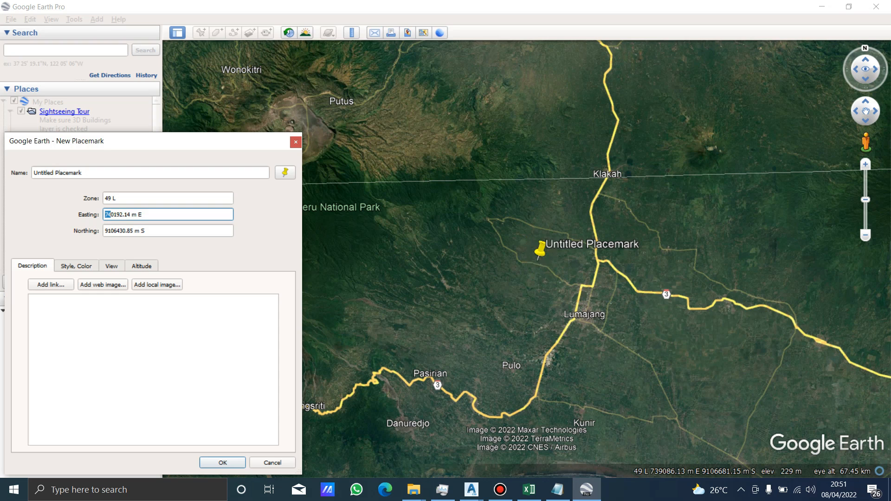
{"action": "key", "text": "Tab"}
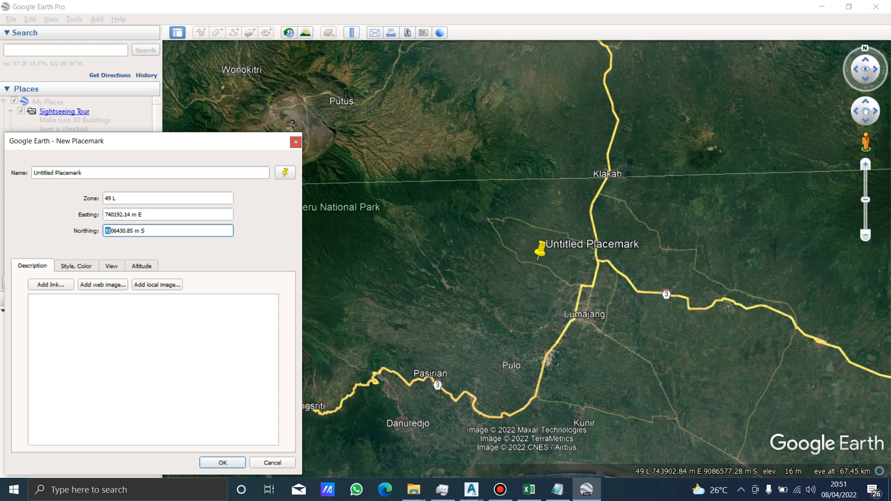
Switch back to Excel and examine the easting and northing of point 1006 for comparison with the placemark coordinates.
{"action": "key", "text": "alt+Tab"}
{"action": "left_click", "coordinate": [224, 248]}
{"action": "scroll", "coordinate": [224, 248], "scroll_direction": "up", "scroll_amount": 20}
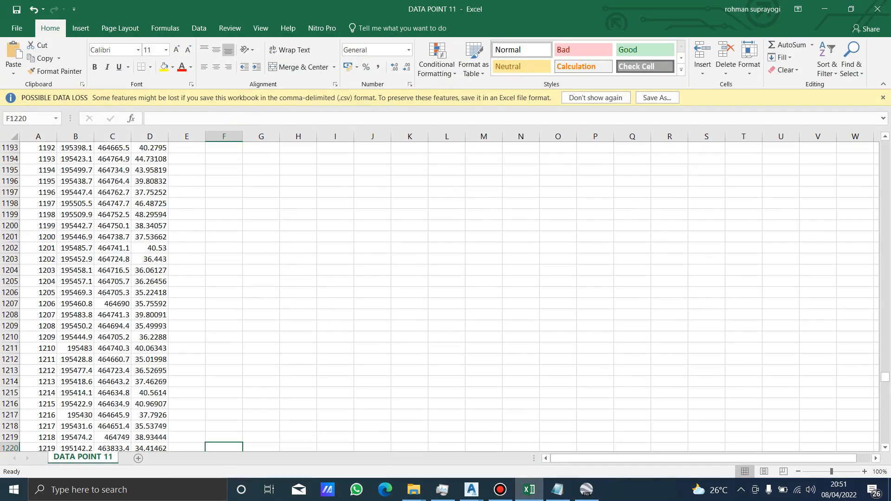
{"action": "scroll", "coordinate": [224, 248], "scroll_direction": "up", "scroll_amount": 20}
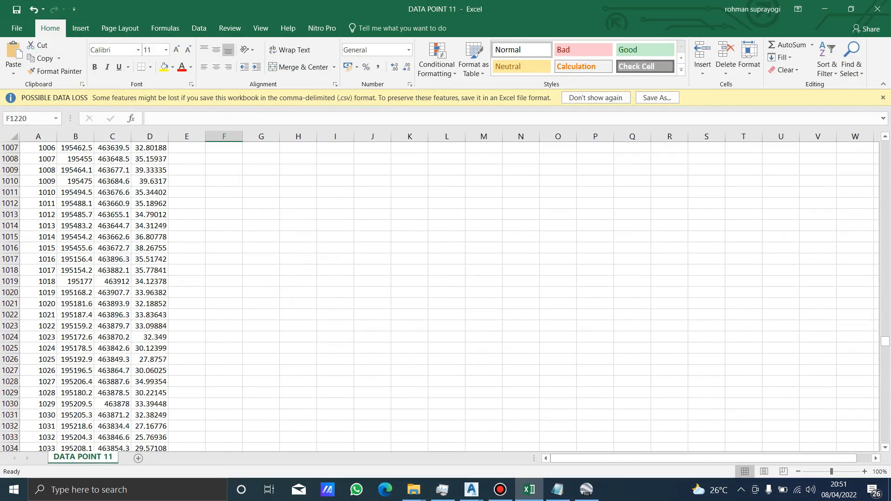
{"action": "left_click", "coordinate": [112, 148]}
{"action": "left_click", "coordinate": [75, 148]}
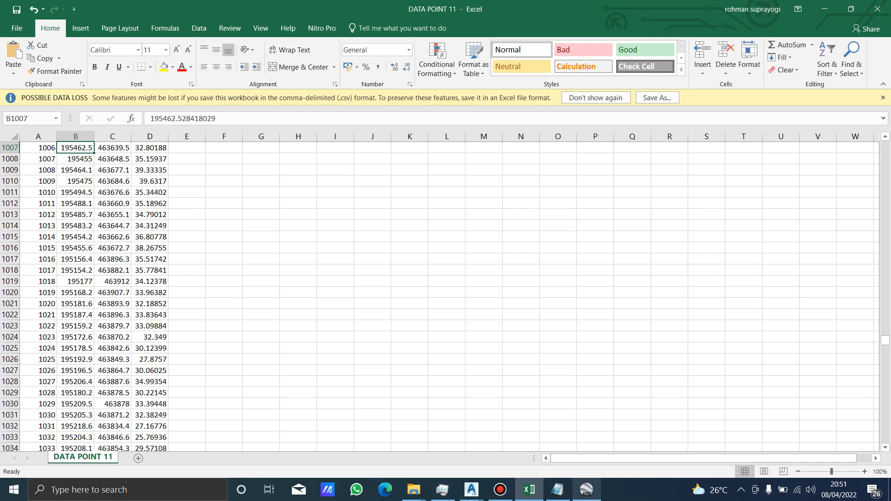
Switch to Civil 3D and set the drawing's zone category to Lat Longs with the Abidjan 1987 coordinate system.
{"action": "left_click", "coordinate": [472, 490]}
{"action": "left_click", "coordinate": [534, 441]}
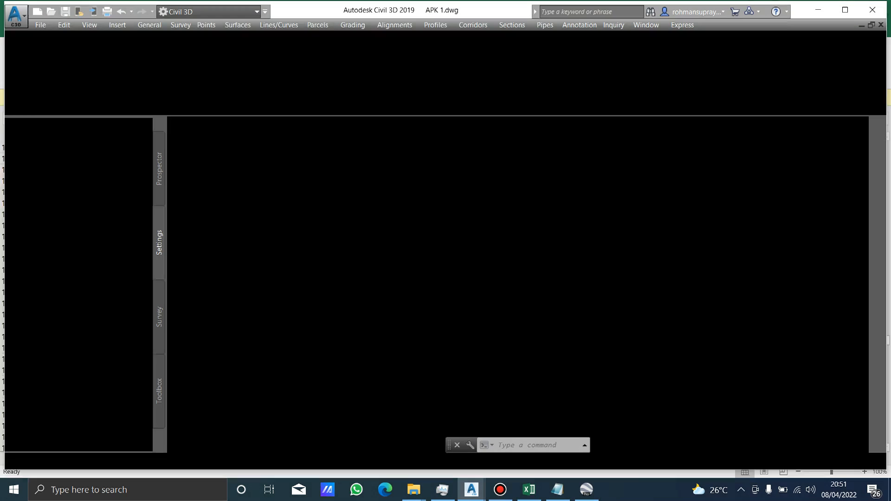
{"action": "right_click", "coordinate": [37, 166]}
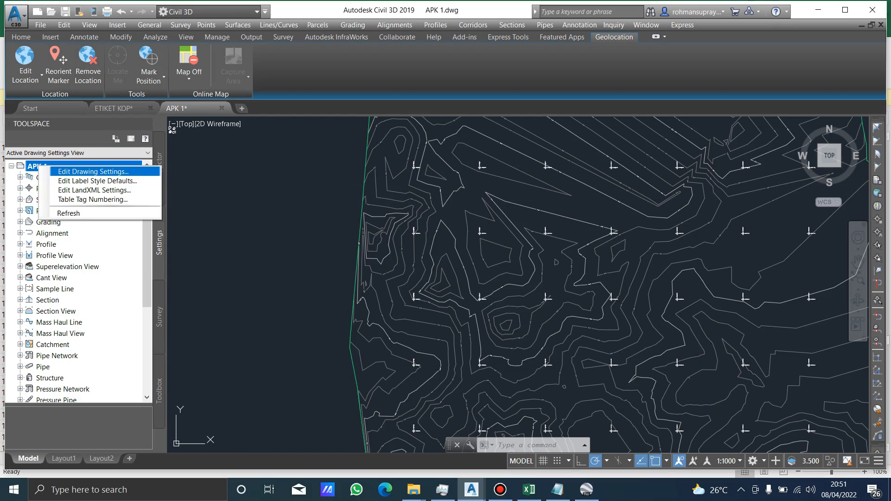
{"action": "left_click", "coordinate": [92, 171]}
{"action": "left_click", "coordinate": [523, 205]}
{"action": "left_click", "coordinate": [510, 379]}
{"action": "left_click", "coordinate": [523, 205]}
{"action": "left_click_drag", "start_coordinate": [603, 412], "coordinate": [602, 224]}
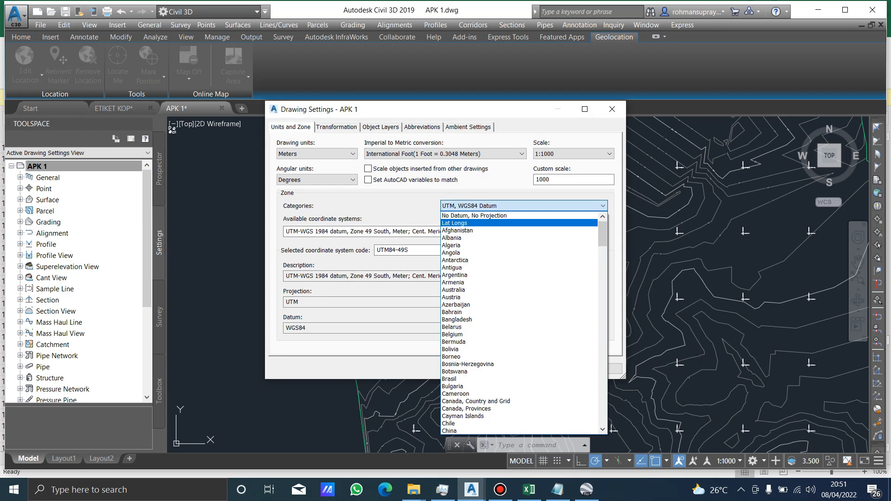
{"action": "left_click", "coordinate": [492, 224]}
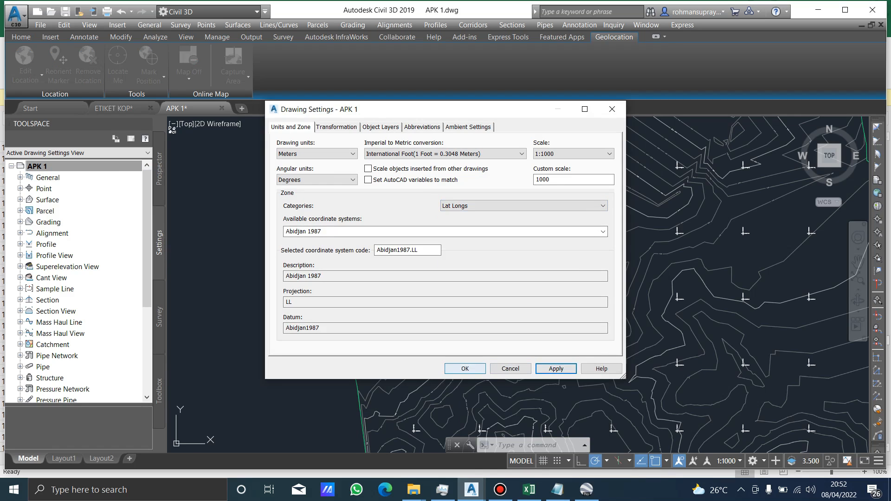
{"action": "left_click", "coordinate": [465, 369]}
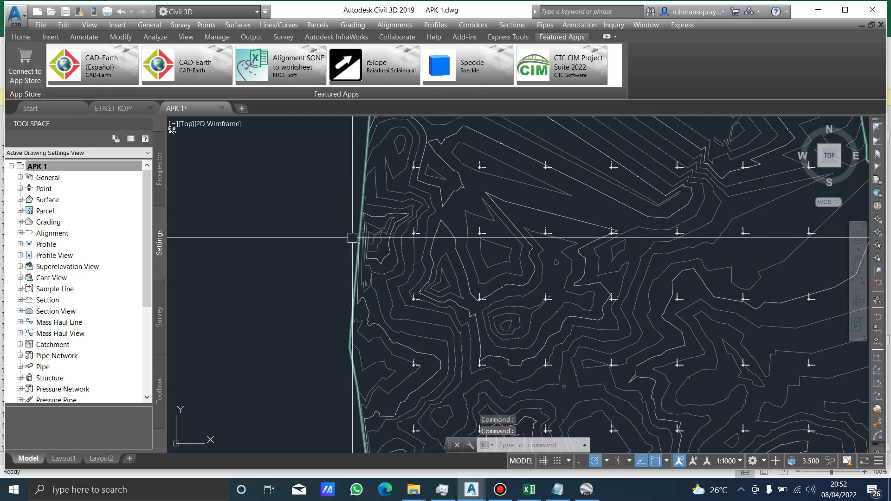
Switch to Layout1 and reset the compass-rose north arrow to north-up so the map viewport is no longer rotated.
{"action": "left_click", "coordinate": [64, 459]}
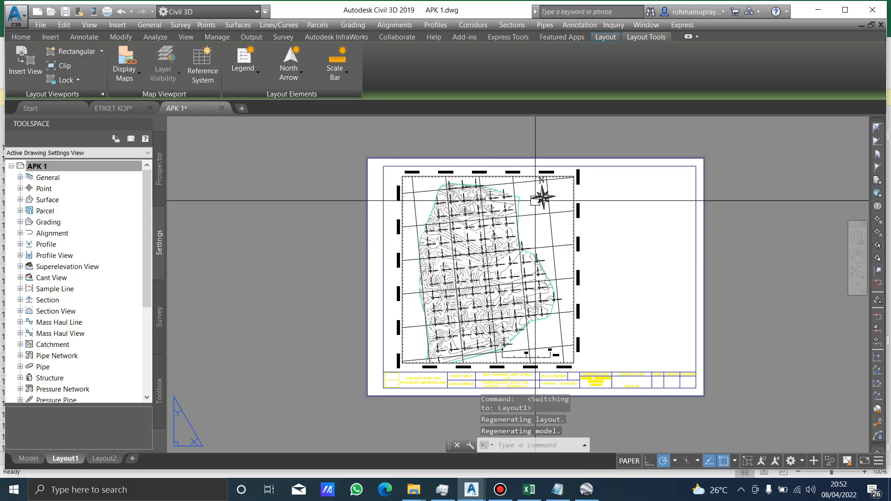
{"action": "scroll", "coordinate": [550, 188], "scroll_direction": "up", "scroll_amount": 5}
{"action": "left_click", "coordinate": [550, 188]}
{"action": "right_click", "coordinate": [572, 185]}
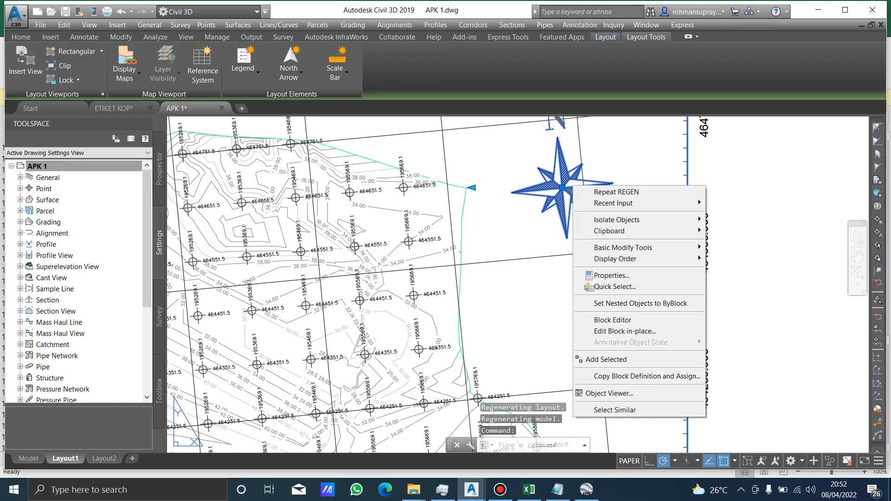
{"action": "left_click", "coordinate": [598, 175]}
{"action": "left_click", "coordinate": [619, 165]}
{"action": "middle_click_drag", "start_coordinate": [595, 154], "coordinate": [547, 229]}
{"action": "right_click", "coordinate": [571, 176]}
{"action": "left_click", "coordinate": [617, 205]}
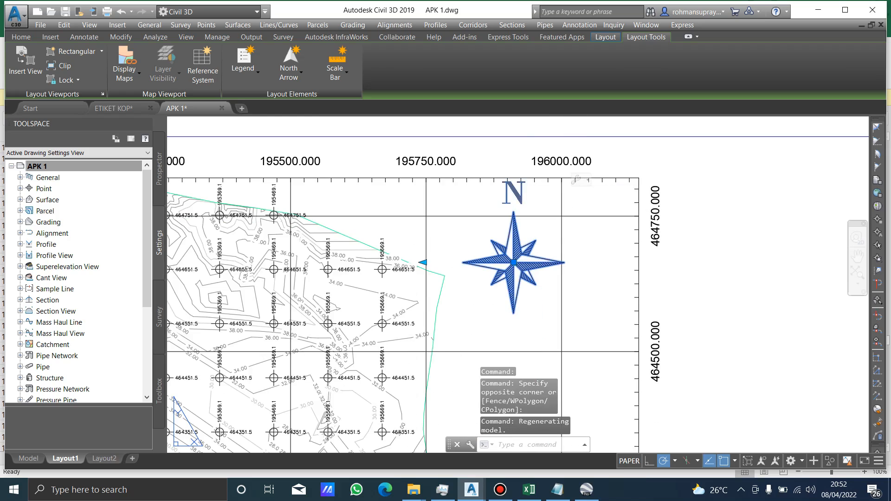
Inspect the coordinate grid in the viewport, deselect the north arrow and regenerate the layout.
{"action": "scroll", "coordinate": [405, 219], "scroll_direction": "down", "scroll_amount": 5}
{"action": "scroll", "coordinate": [405, 219], "scroll_direction": "up", "scroll_amount": 6}
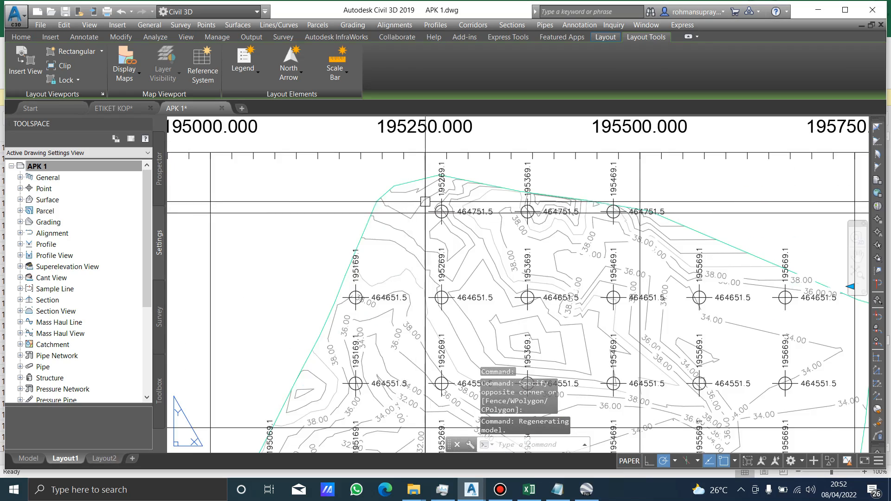
{"action": "scroll", "coordinate": [465, 250], "scroll_direction": "down", "scroll_amount": 6}
{"action": "key", "text": "Escape"}
{"action": "type", "text": "RE"}
{"action": "key", "text": "Return"}
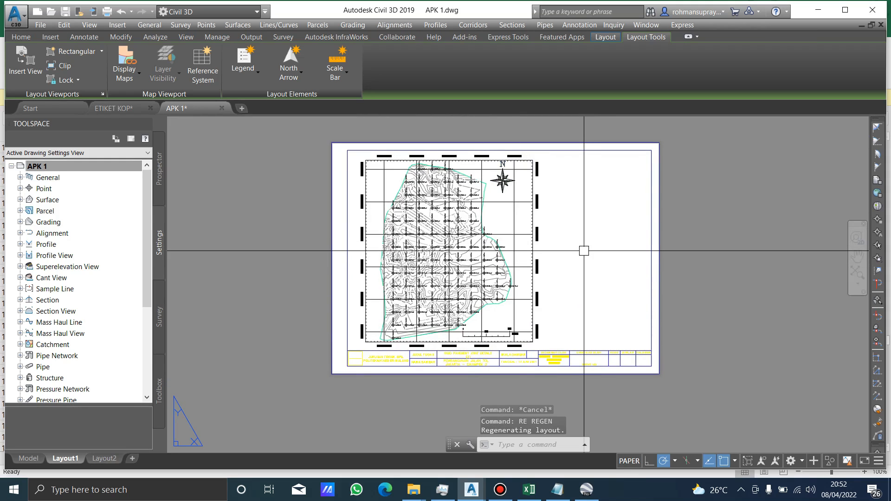